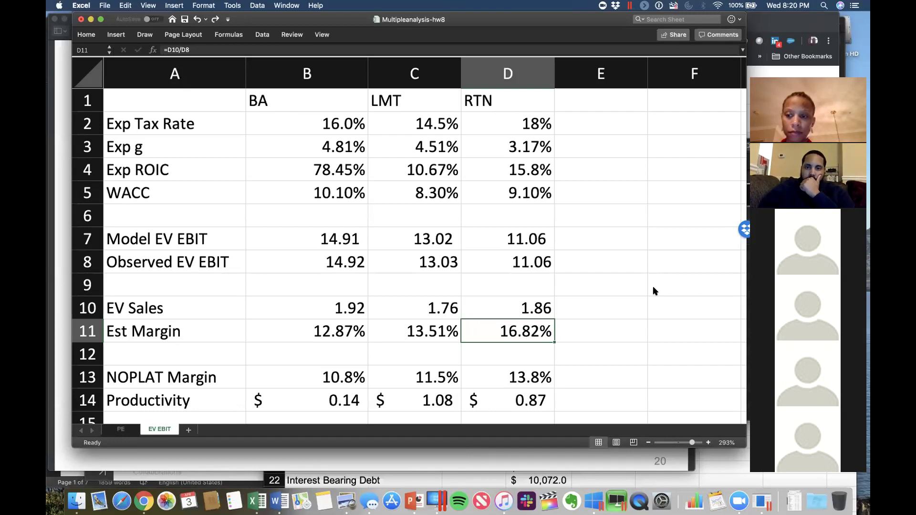
Examine the Productivity, Est Margin and NOPLAT Margin rows for BA, LMT and RTN on the EV EBIT sheet
scroll(653, 288, down, 2)
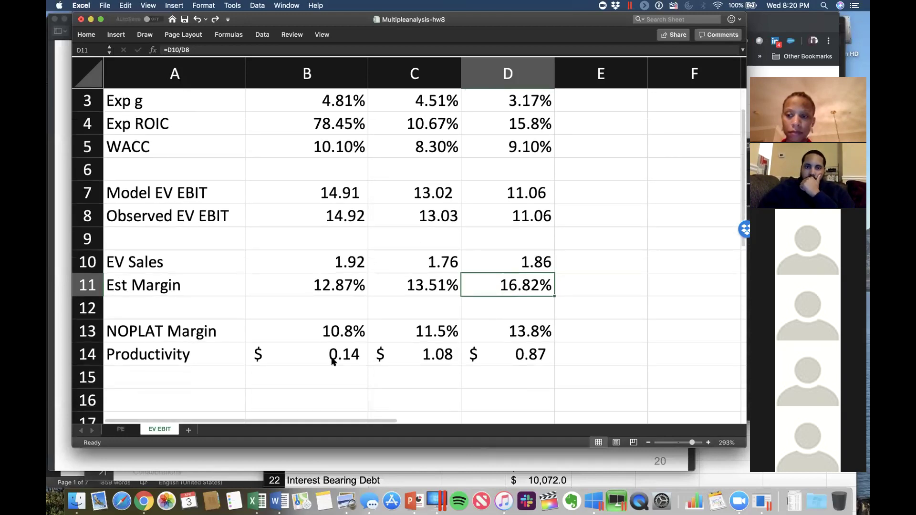
drag(327, 355, 488, 362)
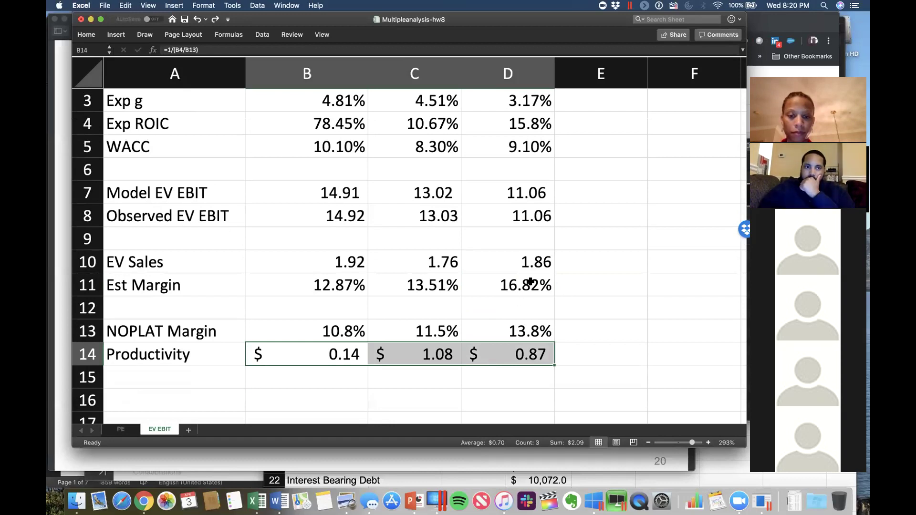
click(530, 281)
click(417, 260)
click(364, 279)
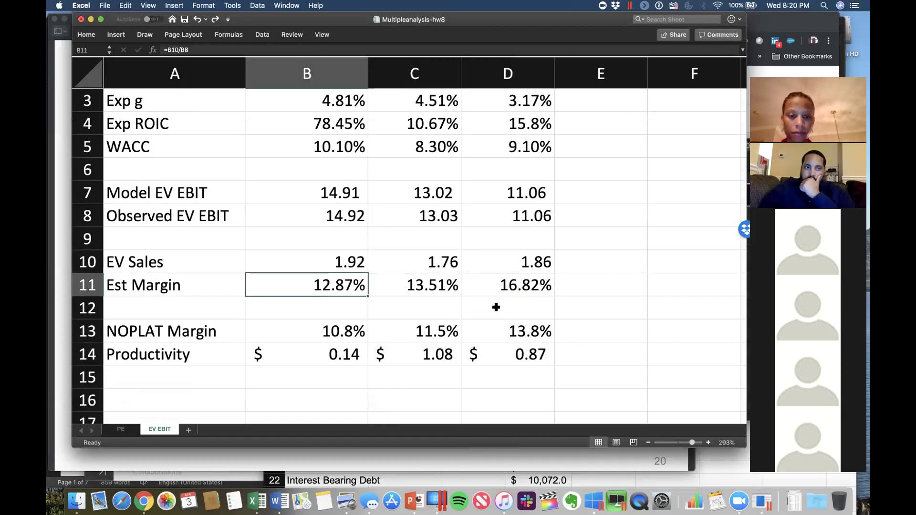
click(537, 328)
click(419, 328)
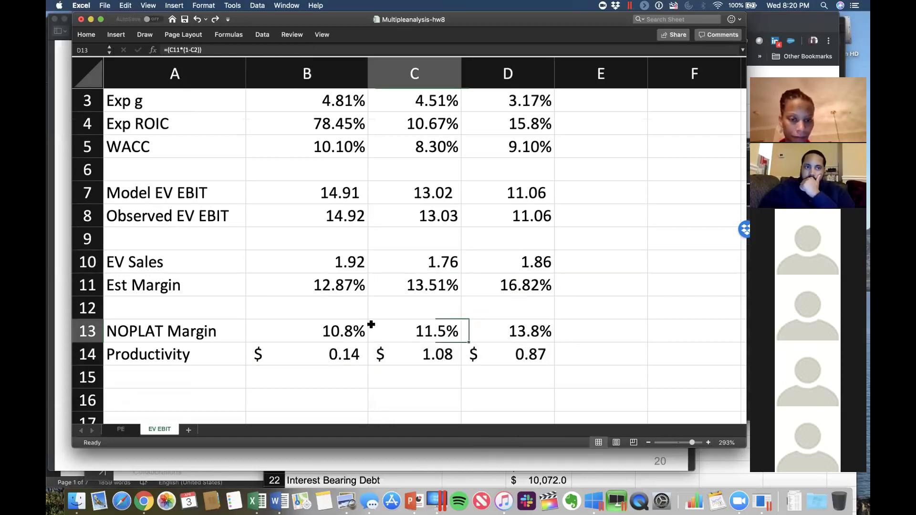
click(347, 325)
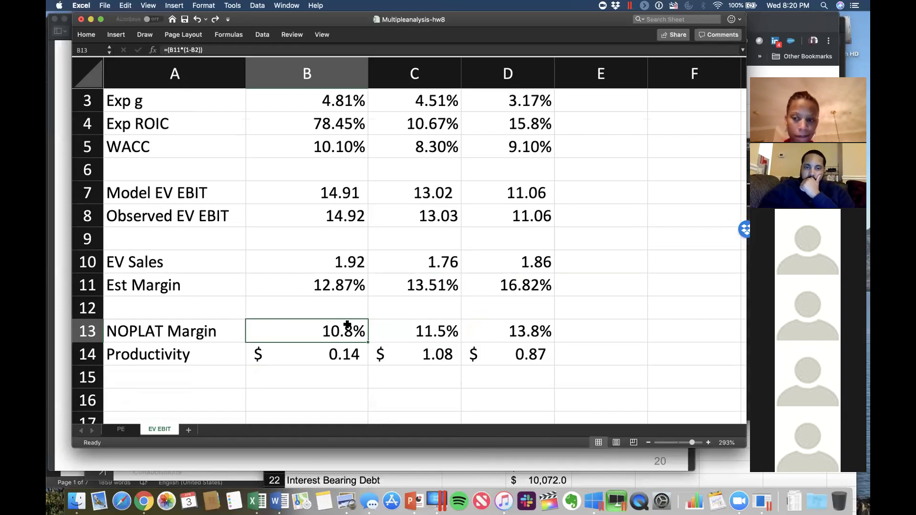
Compare the Productivity formulas in row 14 for BA, LMT and RTN
click(327, 355)
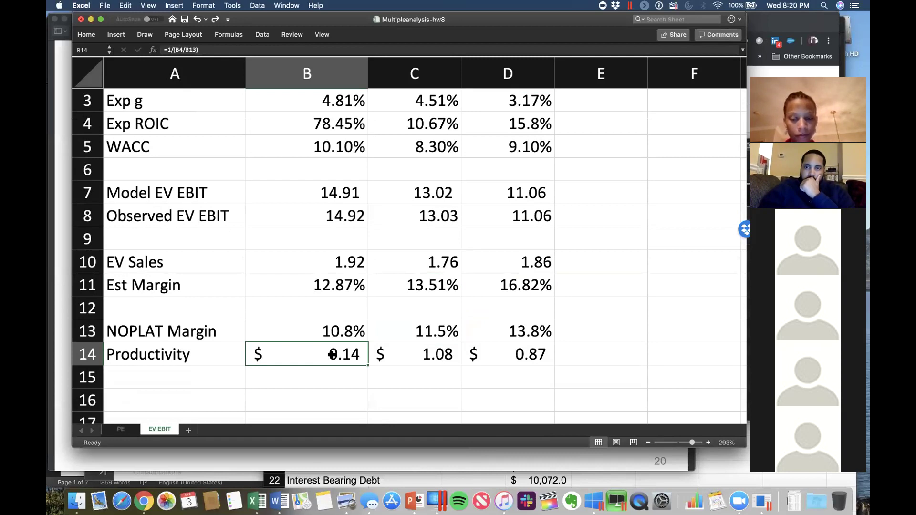
click(477, 356)
click(436, 353)
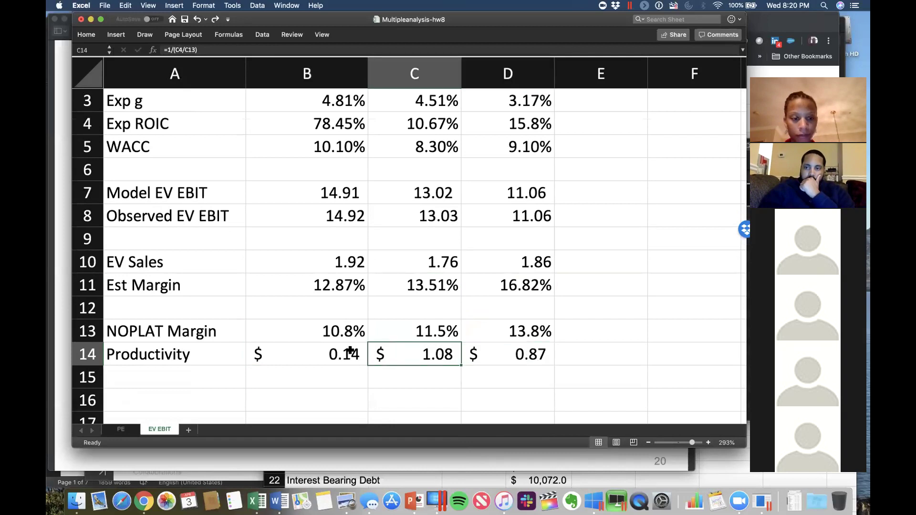
click(343, 352)
click(529, 352)
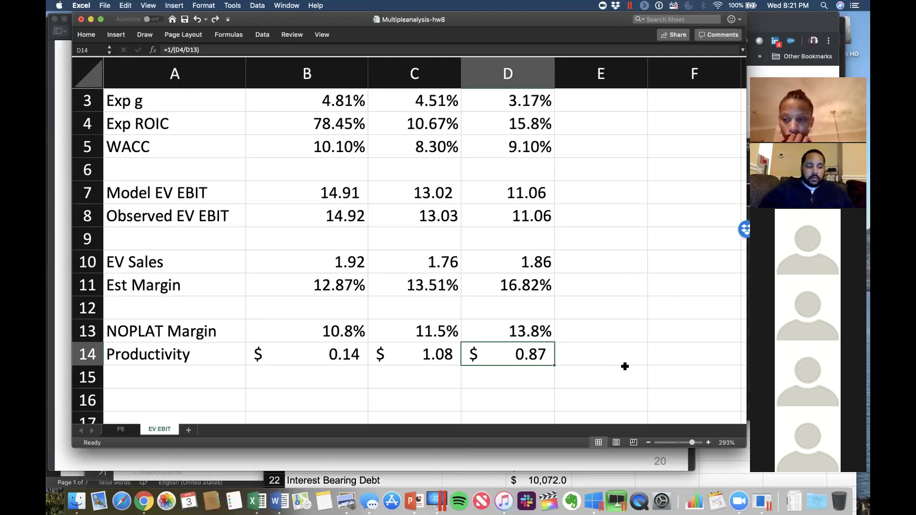
Check RTN's Est Margin in D11 against its Productivity in D14 and its Exp ROIC in D4
click(531, 280)
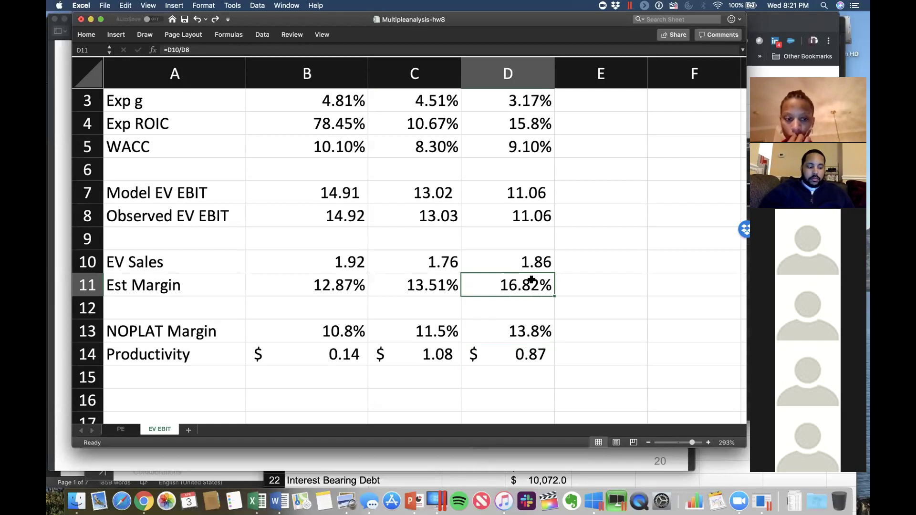
click(520, 353)
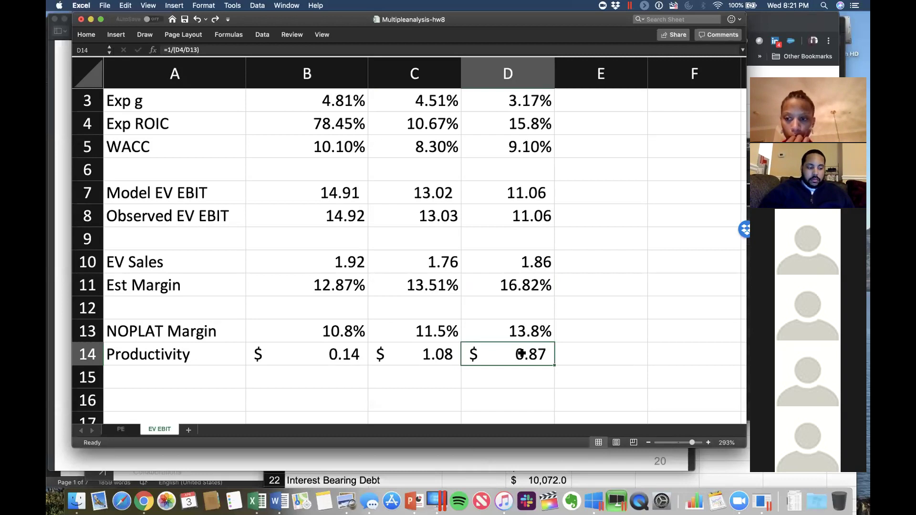
click(513, 286)
click(520, 353)
click(520, 282)
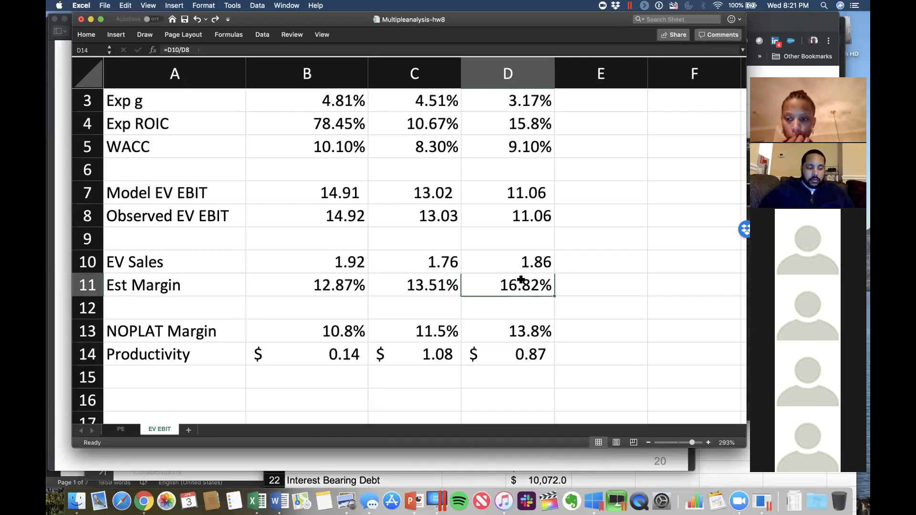
click(517, 332)
click(519, 266)
click(515, 345)
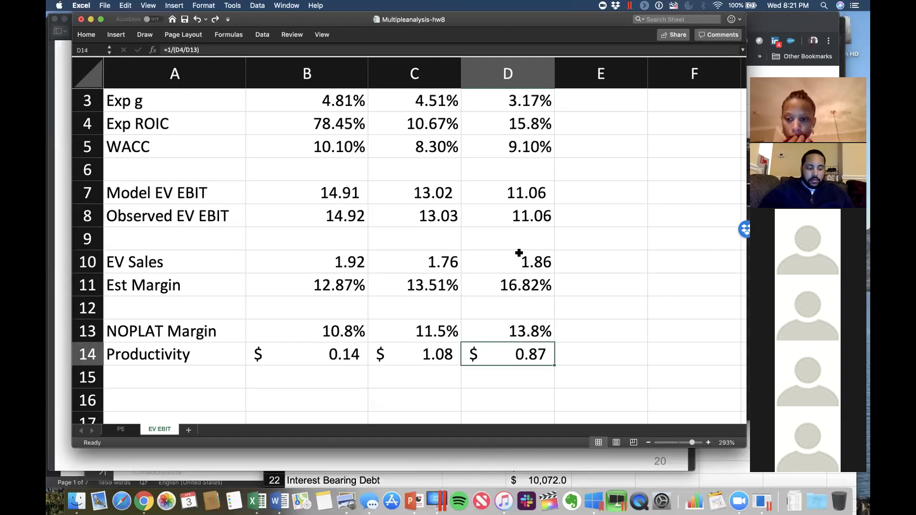
click(529, 122)
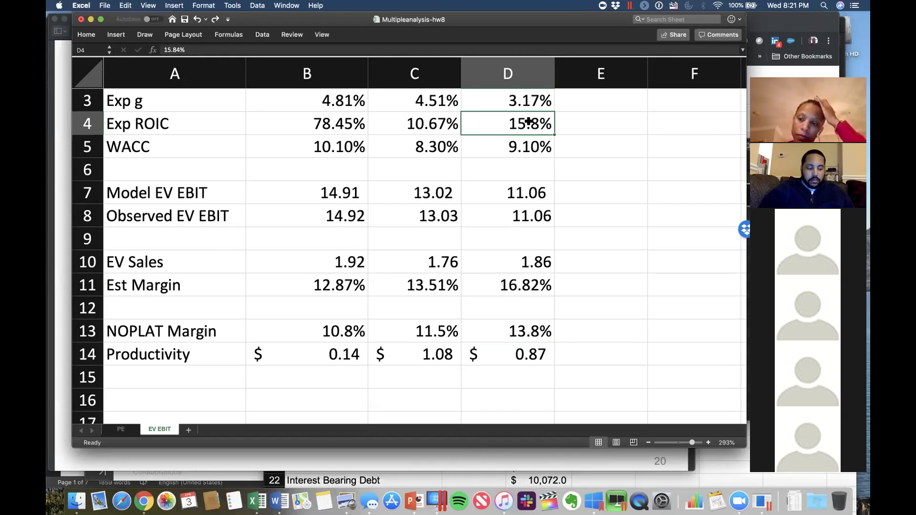
Compare Productivity, Exp ROIC and Est Margin across the three companies
click(330, 345)
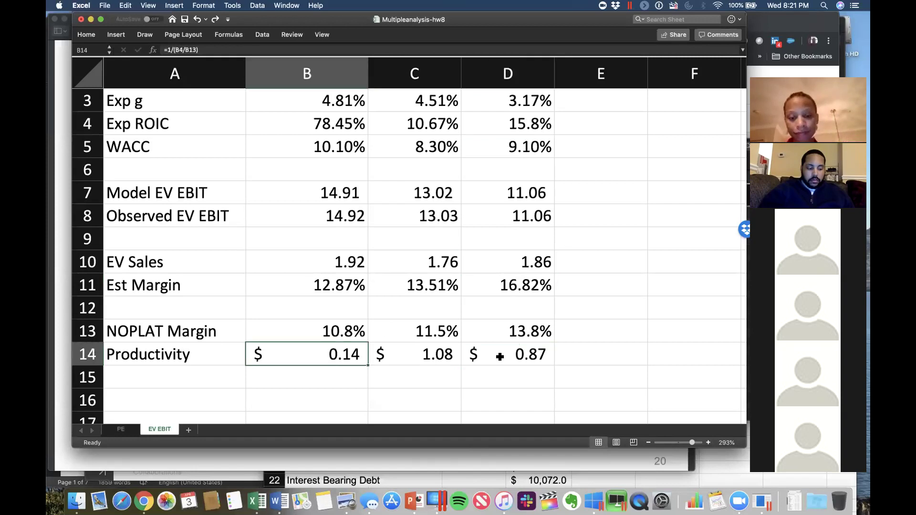
click(465, 348)
click(417, 354)
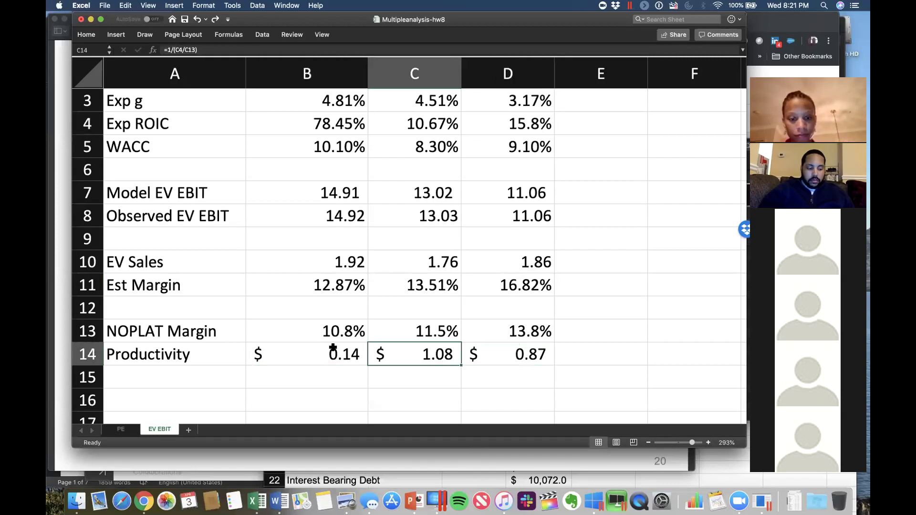
click(332, 348)
click(336, 126)
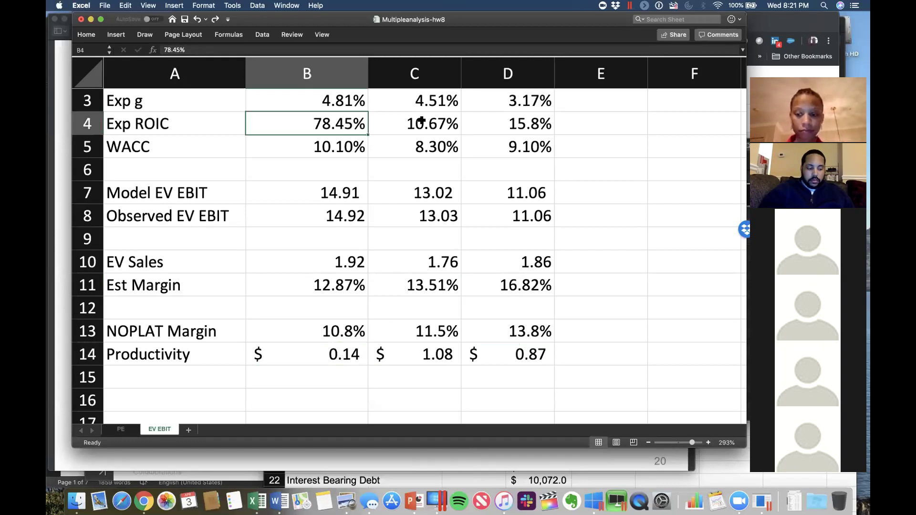
click(422, 122)
click(513, 125)
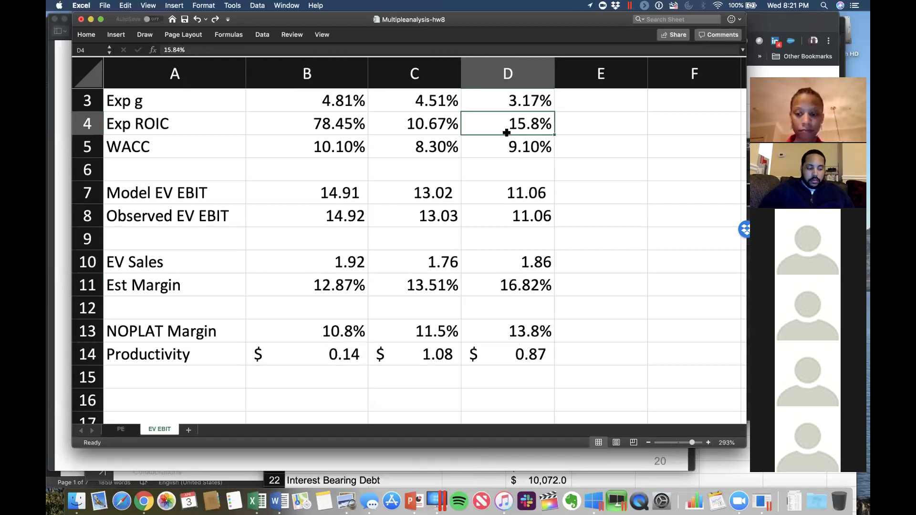
click(330, 279)
click(448, 283)
click(474, 283)
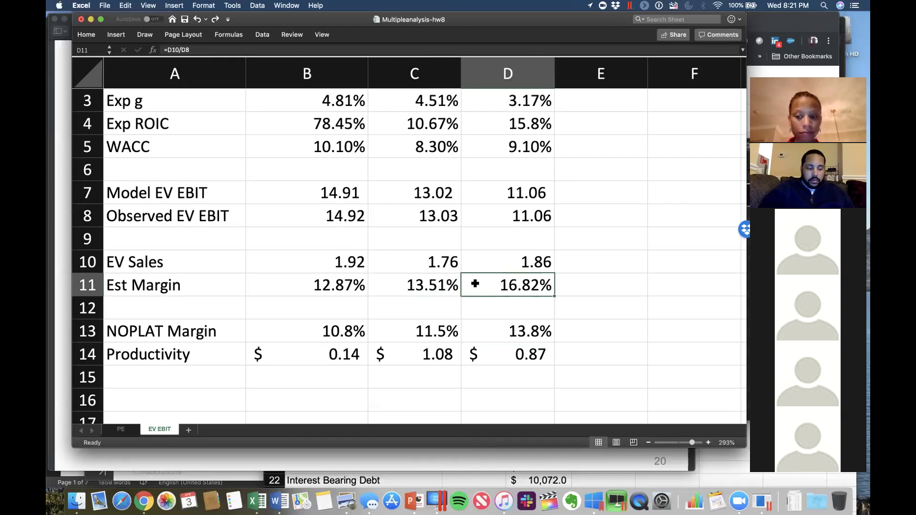
Review LMT's Est Margin, NOPLAT Margin and Exp ROIC alongside the NOPLAT Margin and Productivity of its peers
click(434, 284)
click(432, 326)
click(434, 130)
click(343, 324)
click(441, 331)
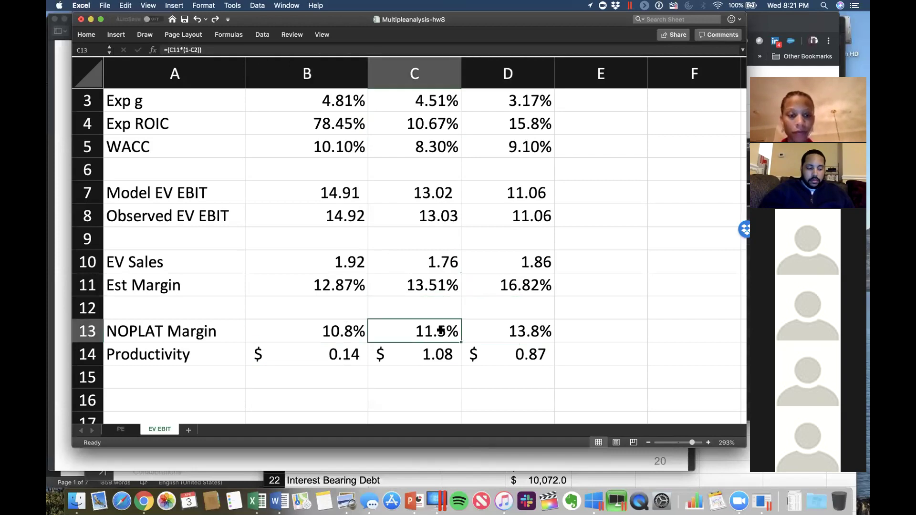
click(354, 344)
click(467, 369)
click(510, 353)
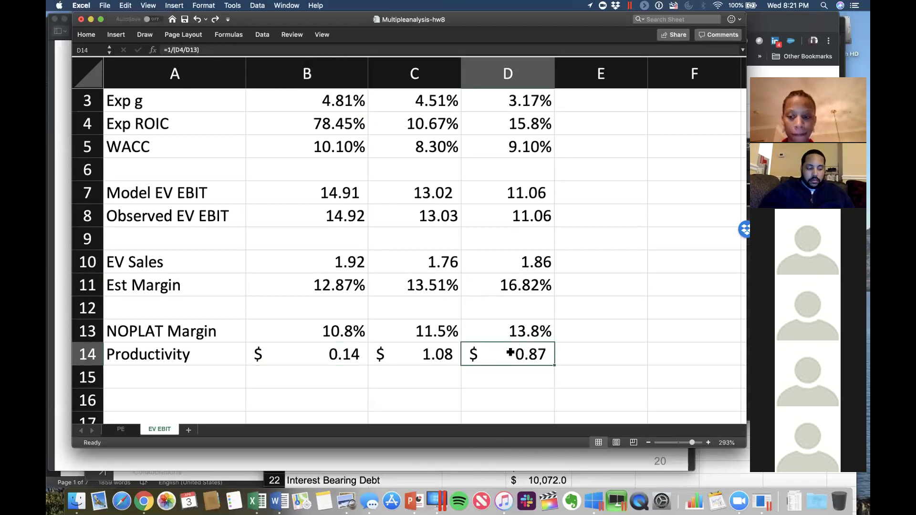
scroll(510, 352, up, 2)
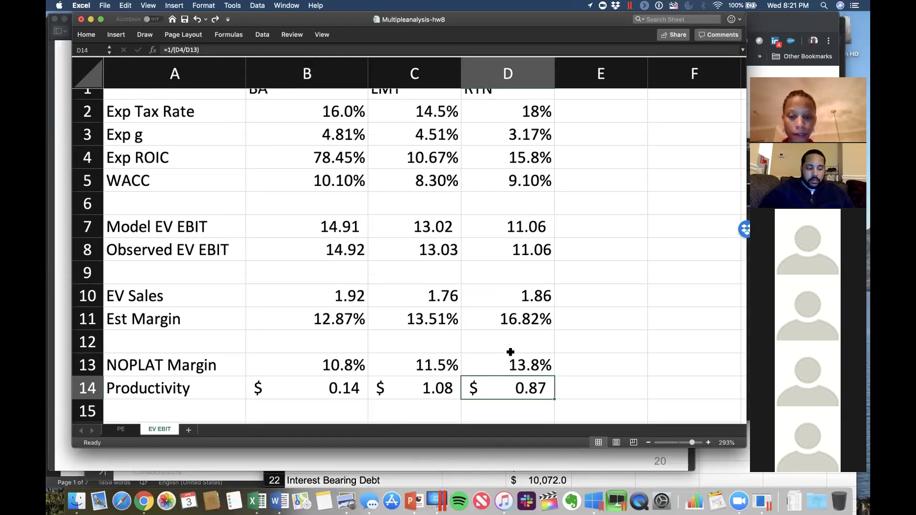
scroll(510, 352, up, 1)
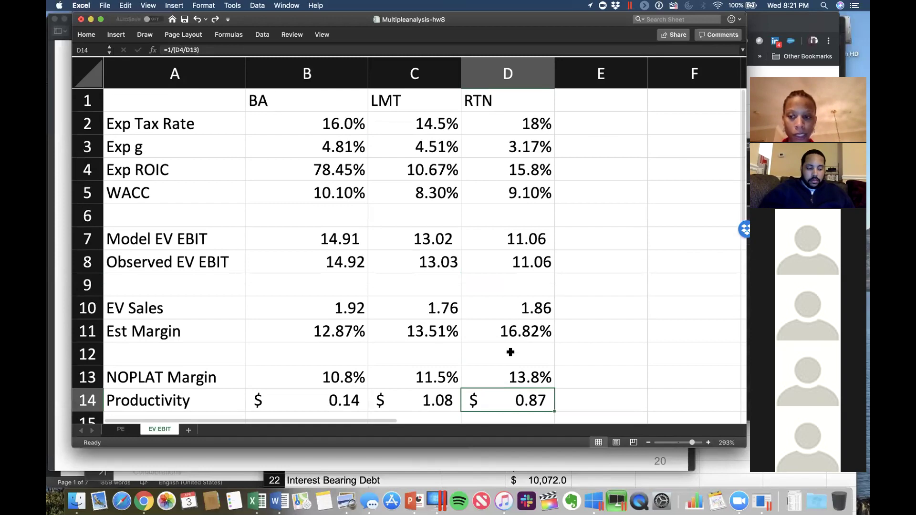
Examine how BA's Exp ROIC in B4 relates to its Est Margin in B11 and Productivity in B14
click(332, 174)
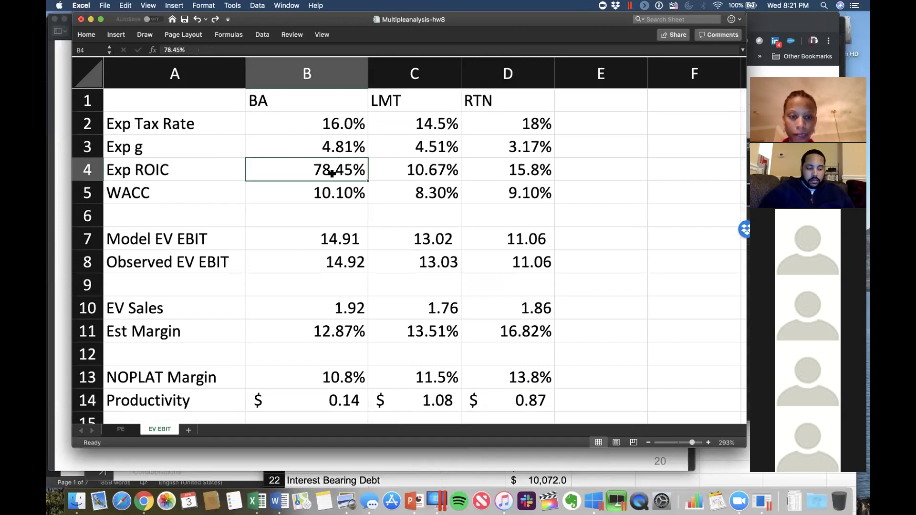
click(340, 315)
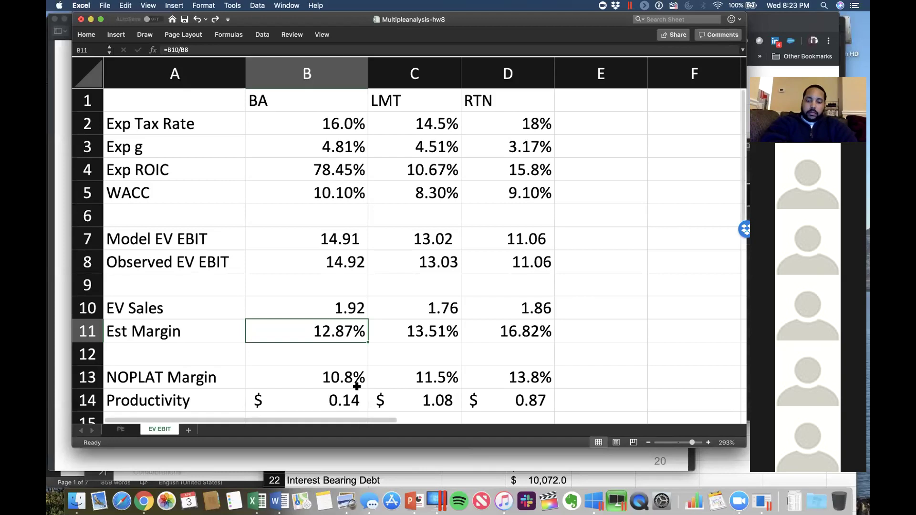
click(342, 400)
click(411, 383)
click(503, 398)
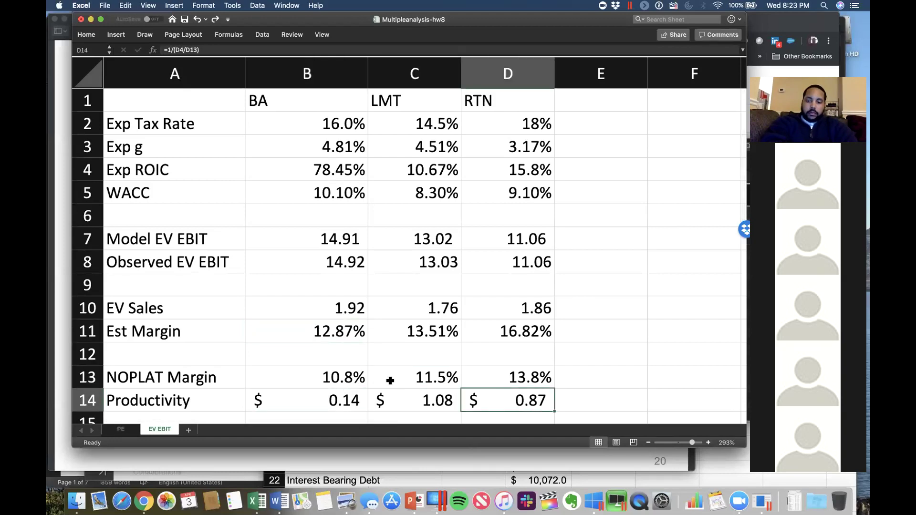
click(353, 396)
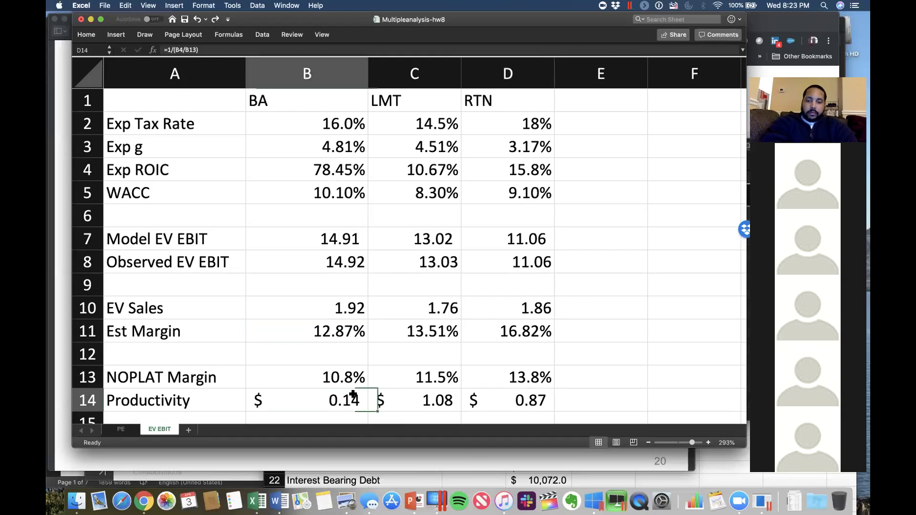
click(343, 326)
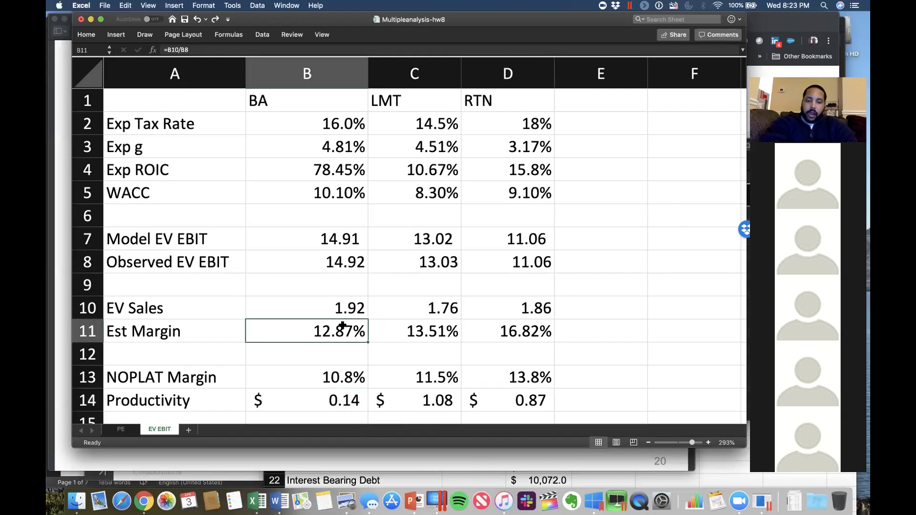
click(330, 156)
click(329, 175)
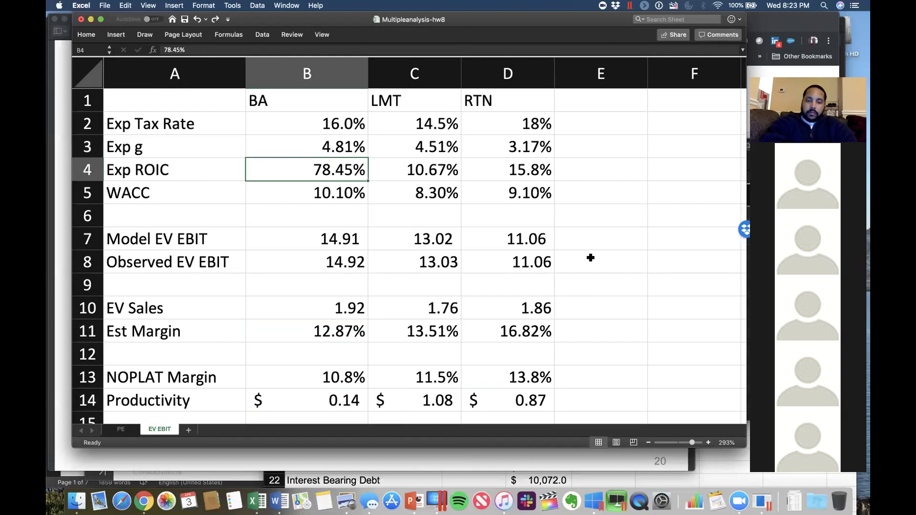
click(351, 405)
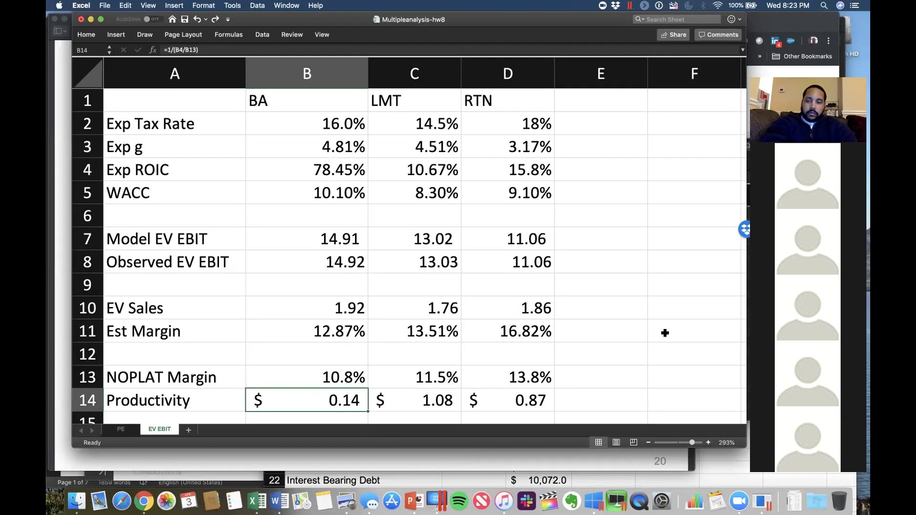
click(289, 160)
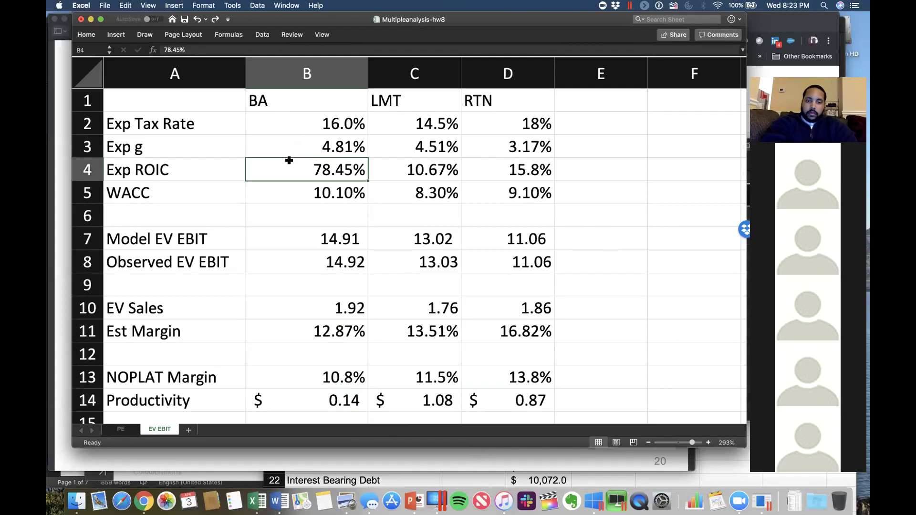
click(320, 331)
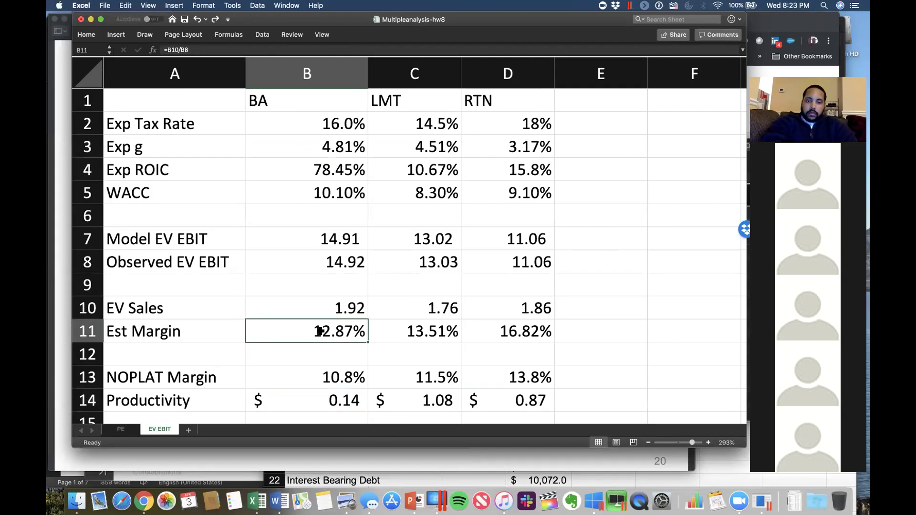
click(329, 401)
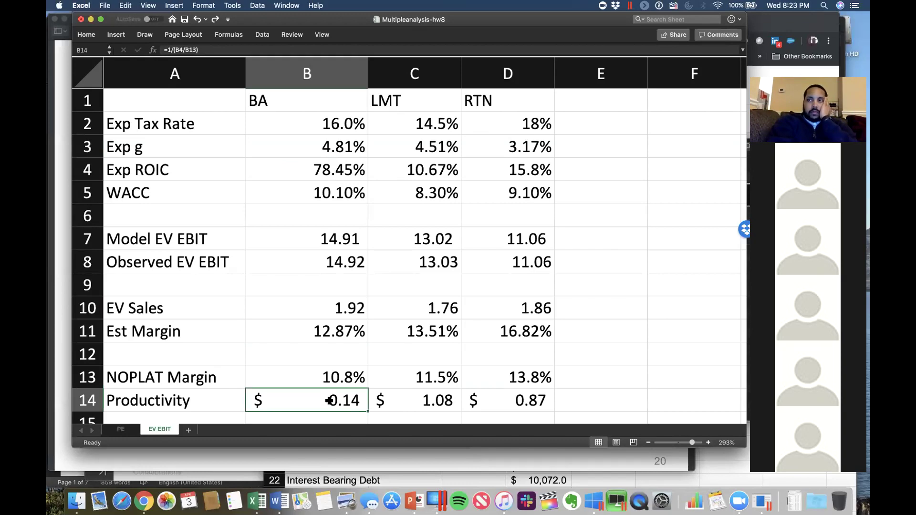
Compare the Productivity cells of RTN and LMT with each other and with BA's
click(513, 403)
click(444, 403)
click(496, 401)
click(435, 398)
click(506, 403)
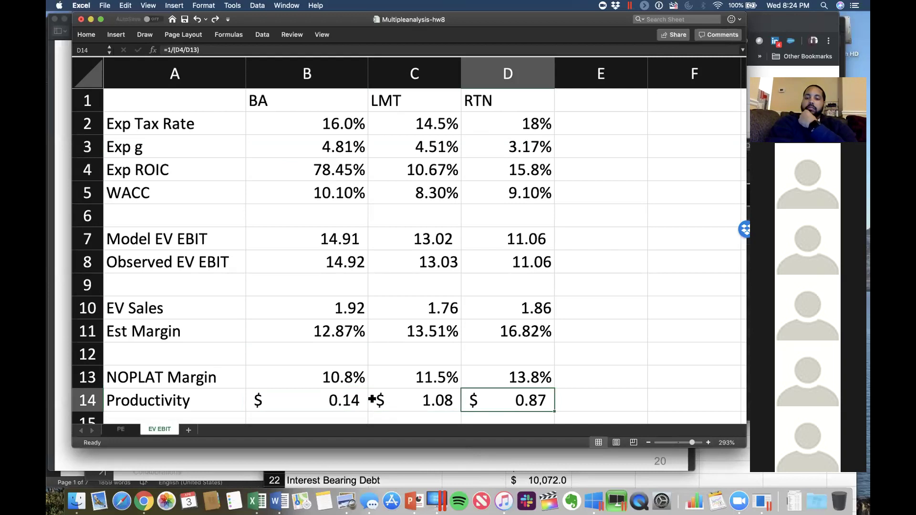
click(375, 401)
click(338, 401)
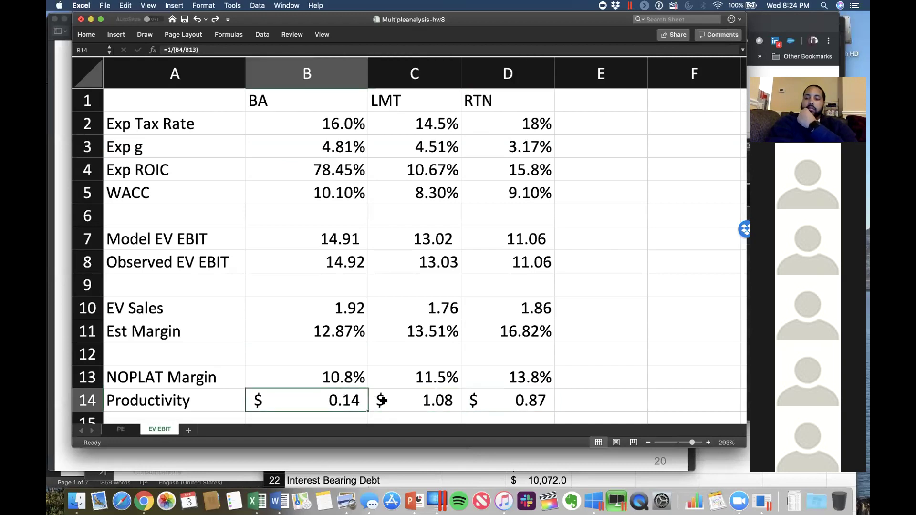
click(515, 403)
click(426, 400)
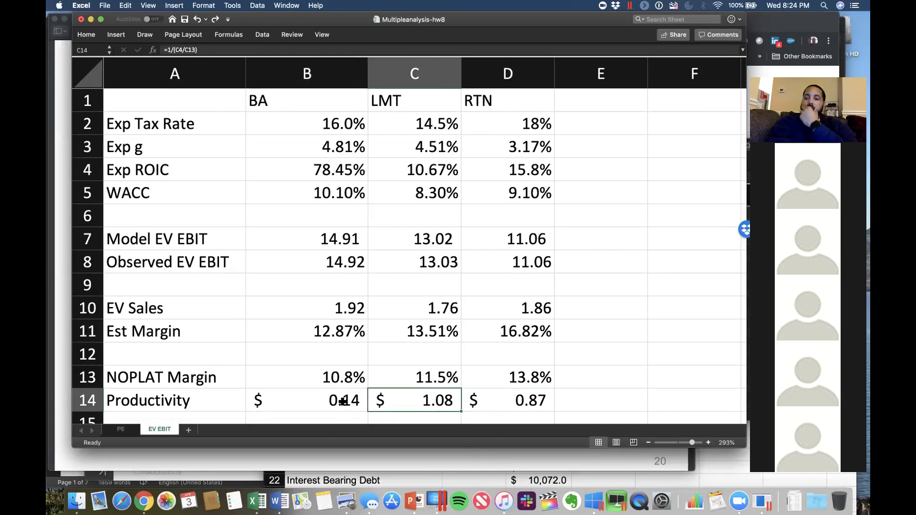
Review BA's Productivity, Exp ROIC, Exp g and model and observed EV EBIT, and glance at the PE sheet
click(342, 400)
click(342, 162)
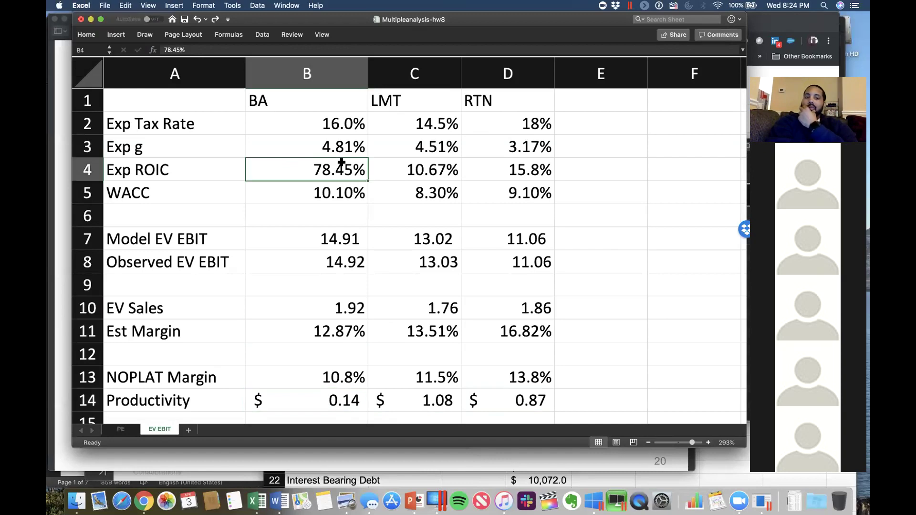
click(337, 150)
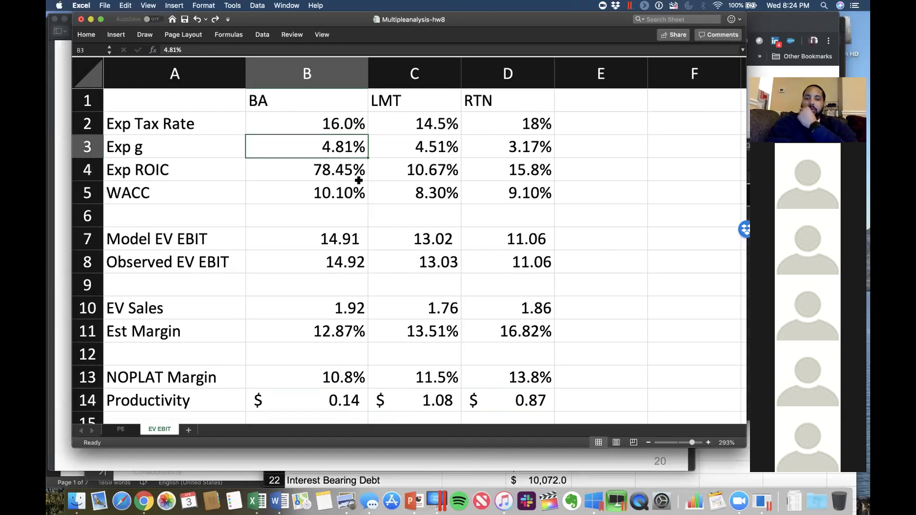
click(348, 239)
click(344, 260)
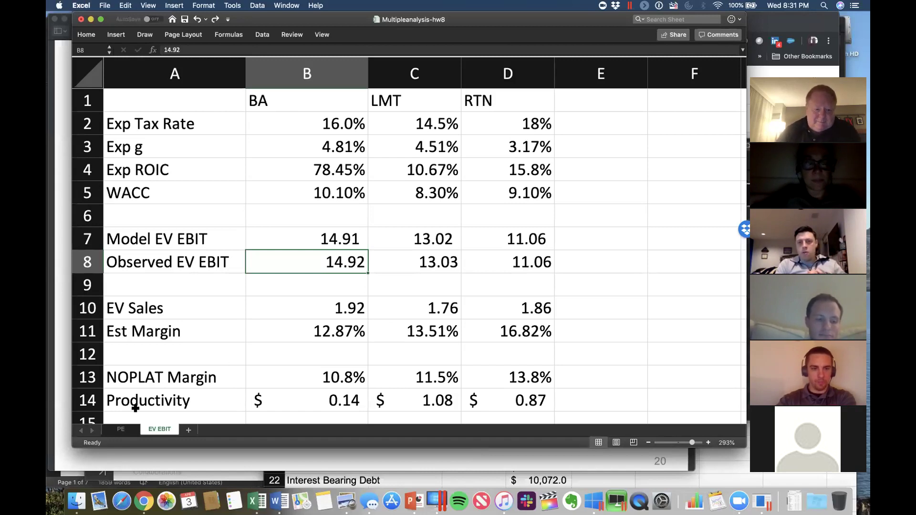
click(121, 430)
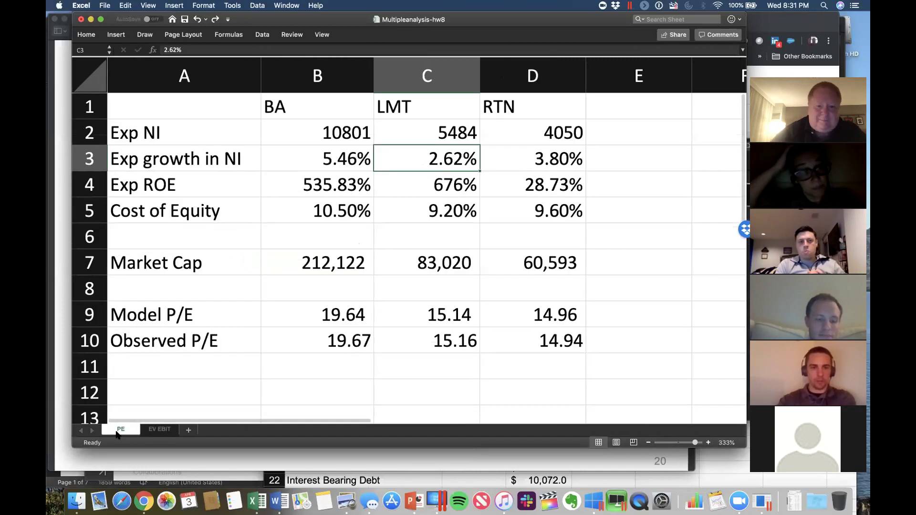
click(162, 430)
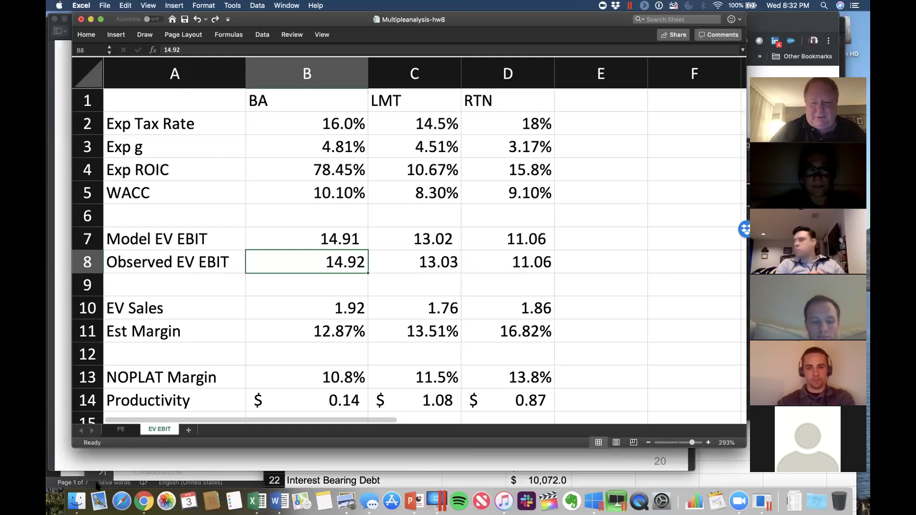
Switch to the Bloomberg terminal, search for FIAT and load the Borsa Italiana listing FCA IM Equity
click(616, 501)
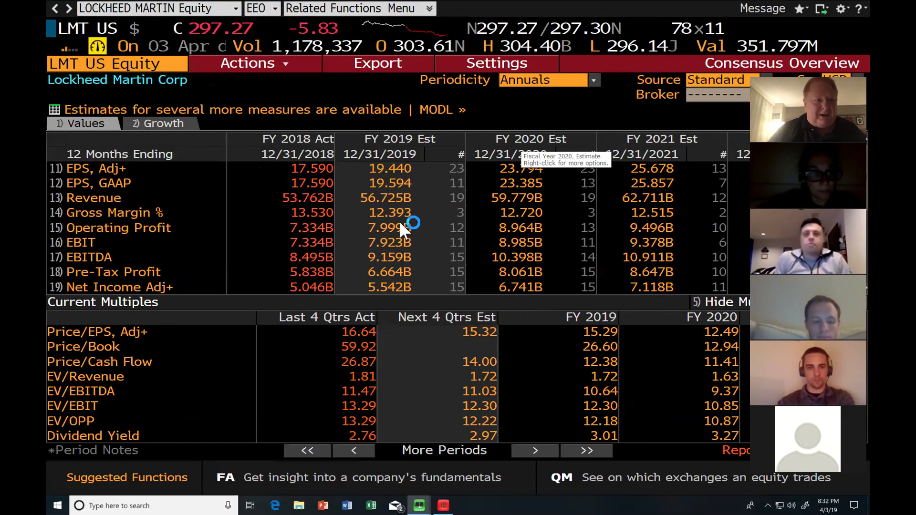
text(F)
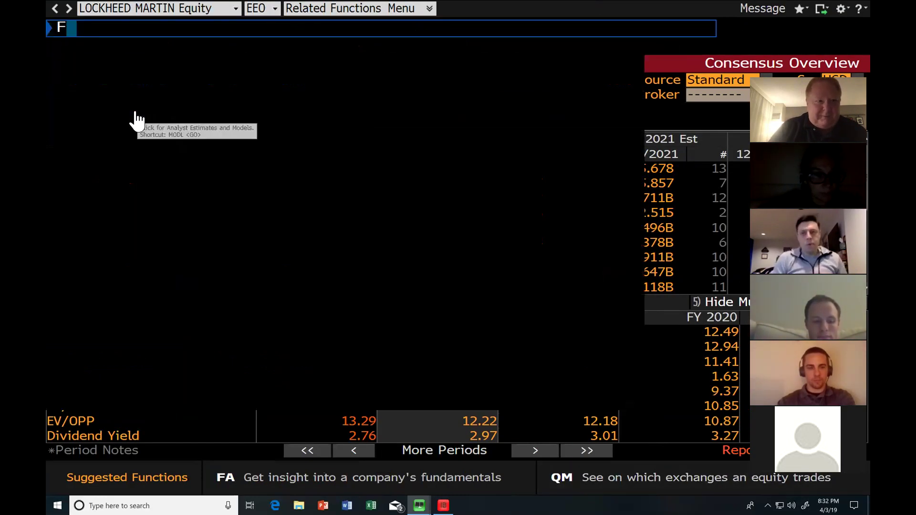
text(IAT)
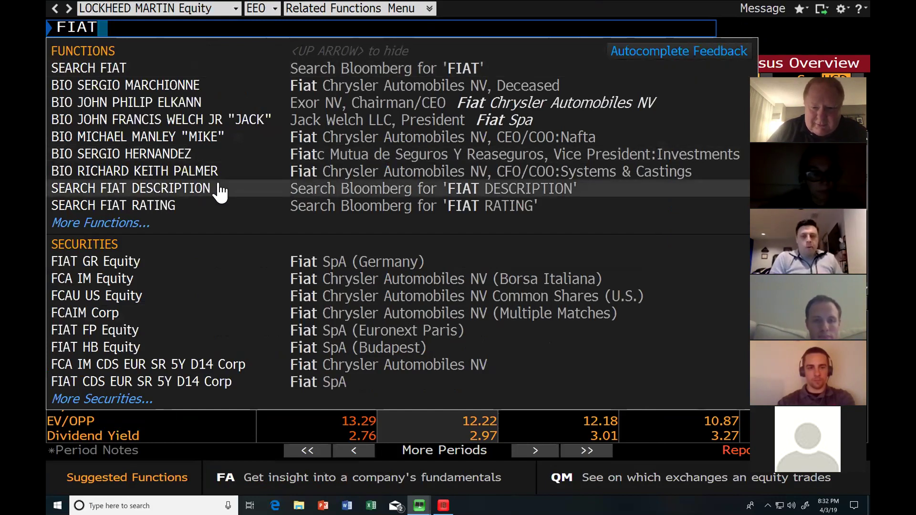
click(272, 287)
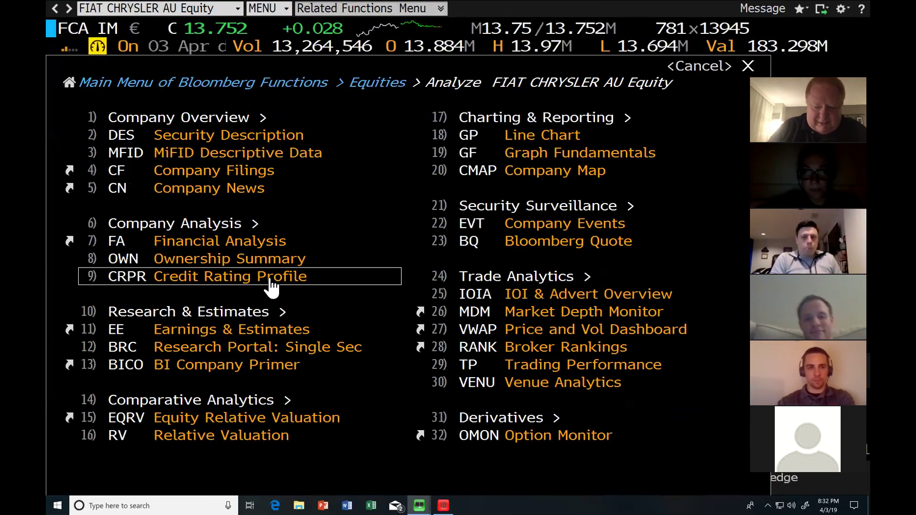
Run the RV function for Fiat Chrysler and show its peers in the custom UMD Mul... template
text(RV)
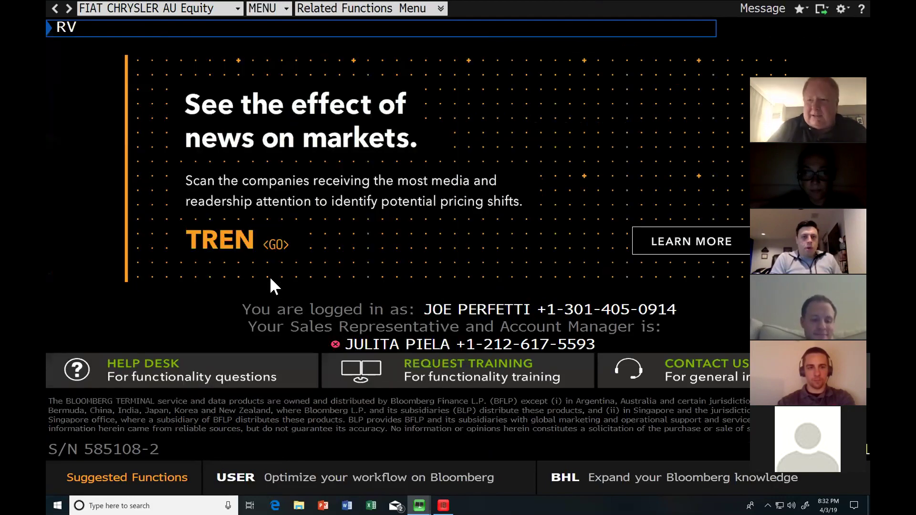
key(Return)
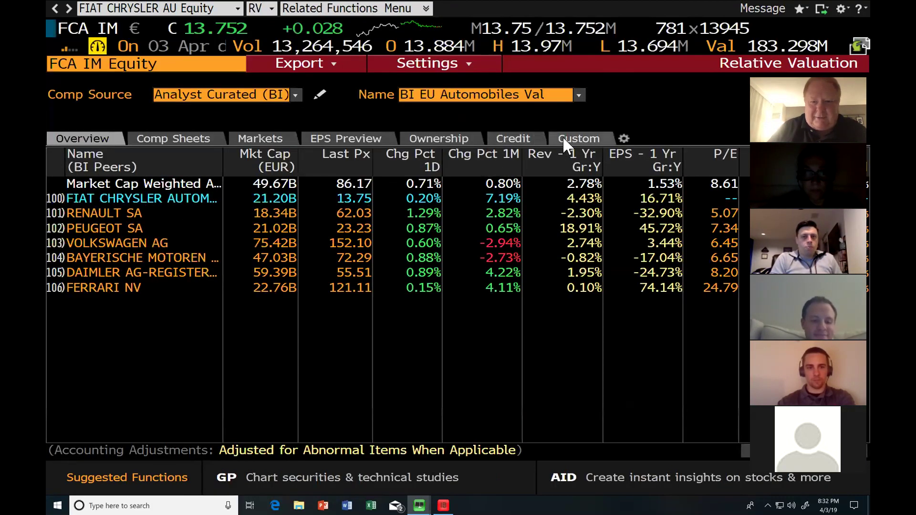
click(563, 138)
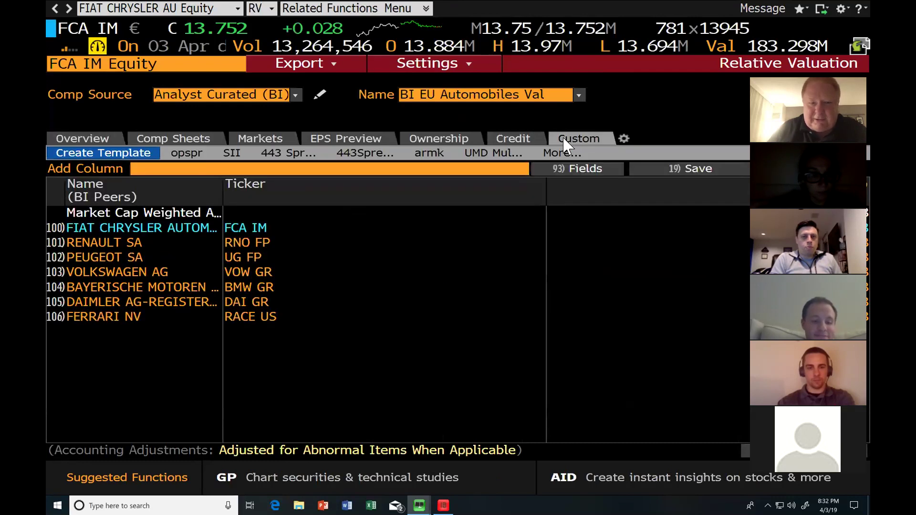
click(491, 154)
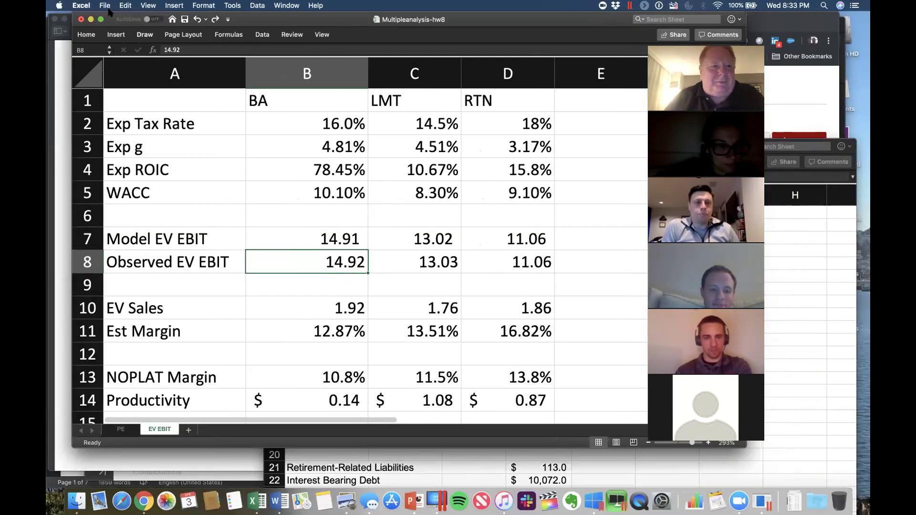
Switch to Excel and save a copy of the multiples workbook as Multipleanalysis-auto in the HW 4 folder
click(106, 7)
click(138, 80)
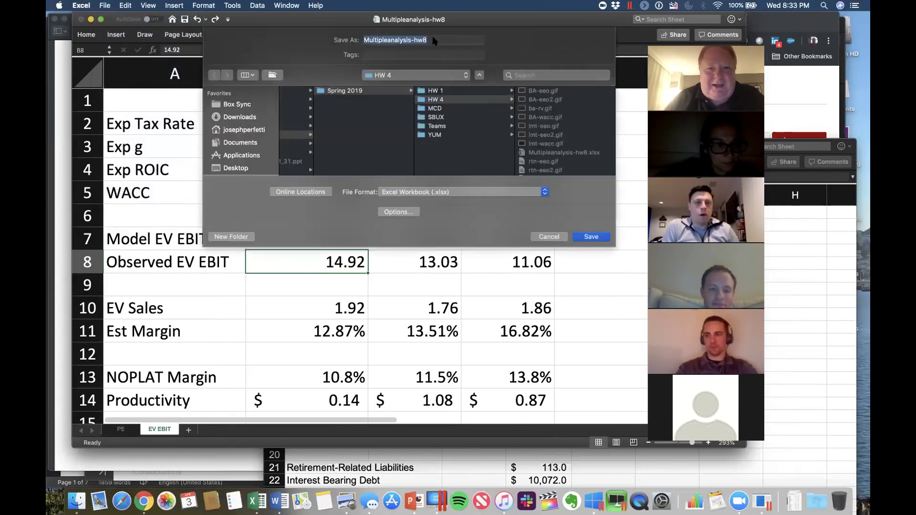
click(431, 40)
key(BackSpace)
key(BackSpace)
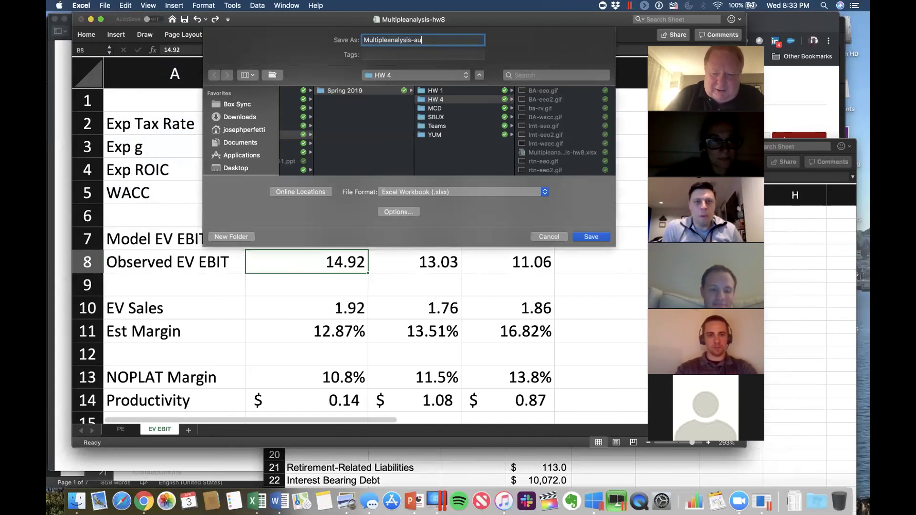
key(Return)
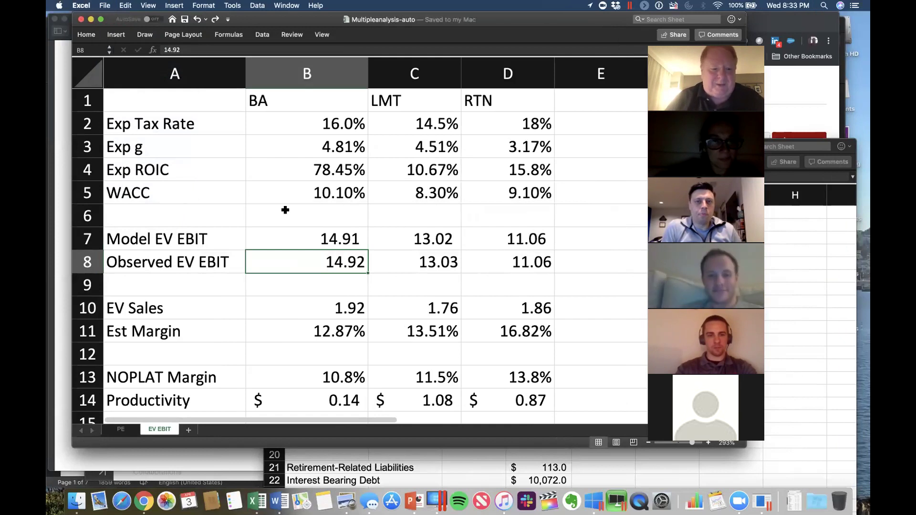
On the PE sheet, replace the company headers in B1:D1 with Fiat, BMW and Daimler
click(121, 430)
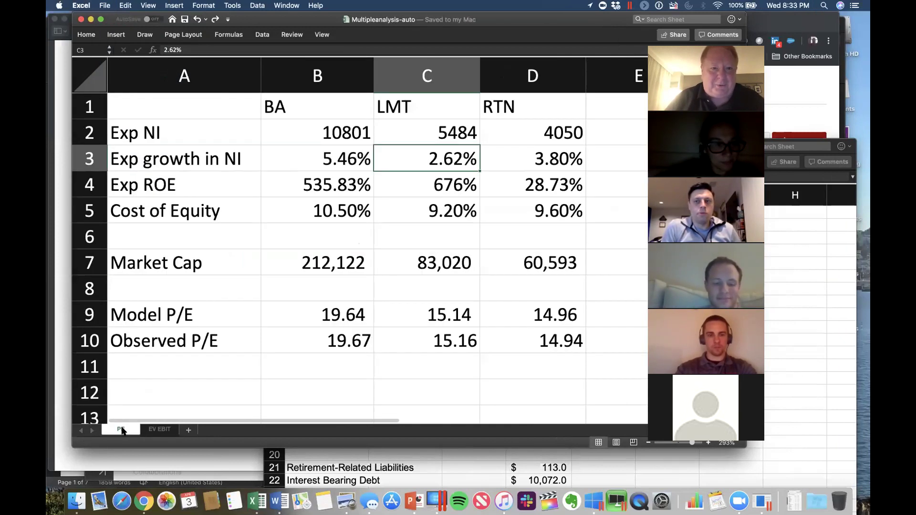
click(315, 101)
text(Fiat)
key(Tab)
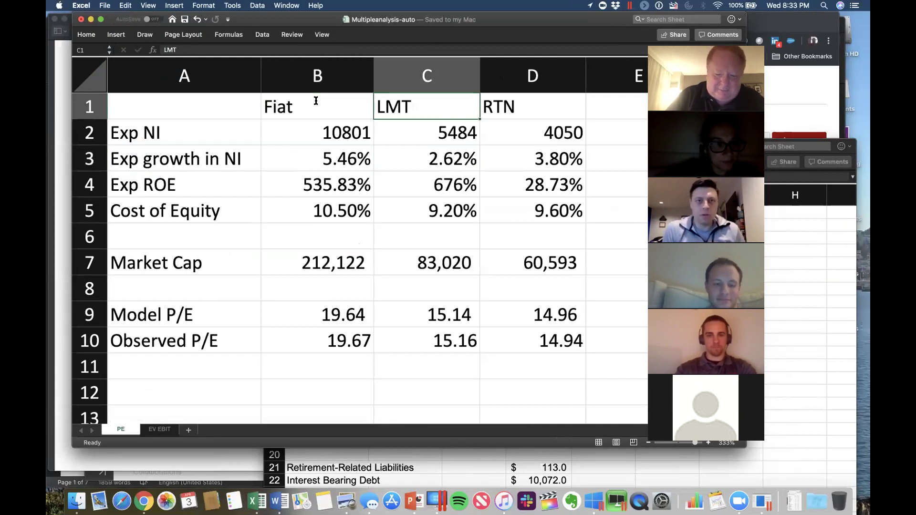
text(BMW)
key(Tab)
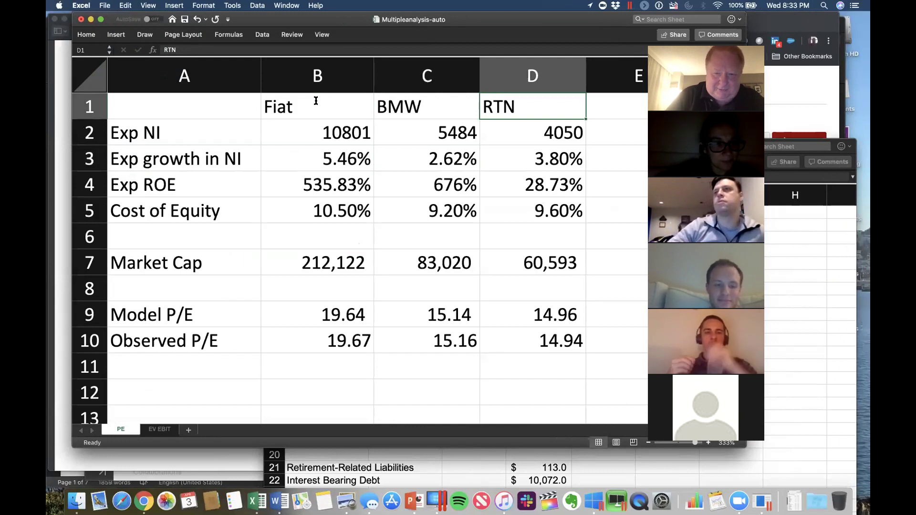
text(Daimler)
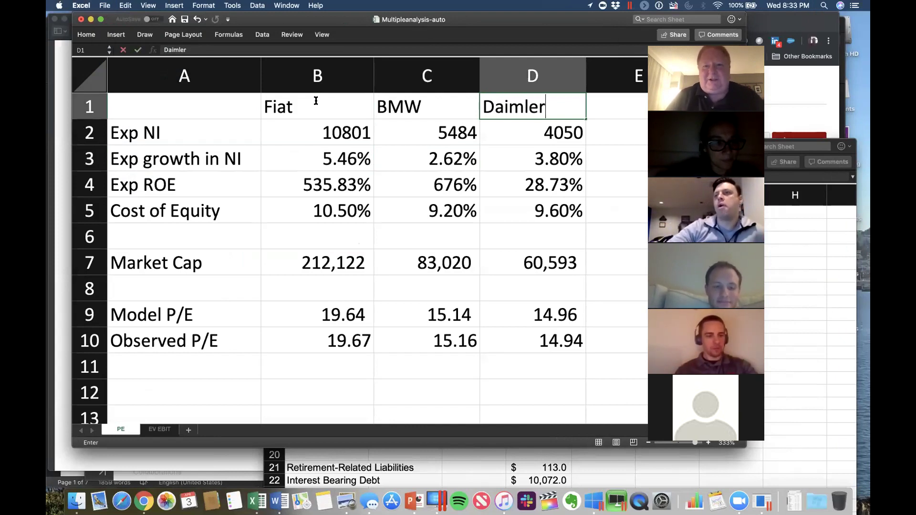
key(Return)
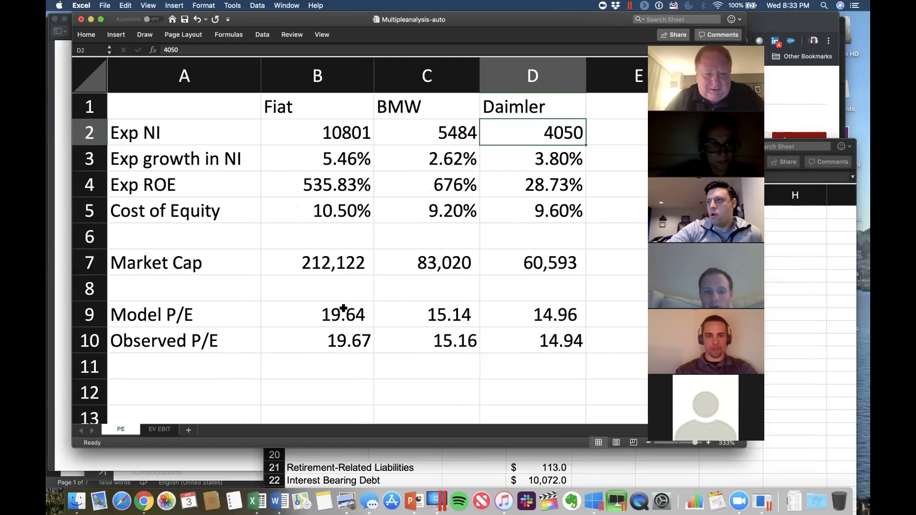
Fill the Observed P/E row with Bloomberg's BEst P/E:2FY figures: 4.45 for Fiat, 7.02 for BMW and 7.13 for Daimler
click(338, 317)
click(336, 335)
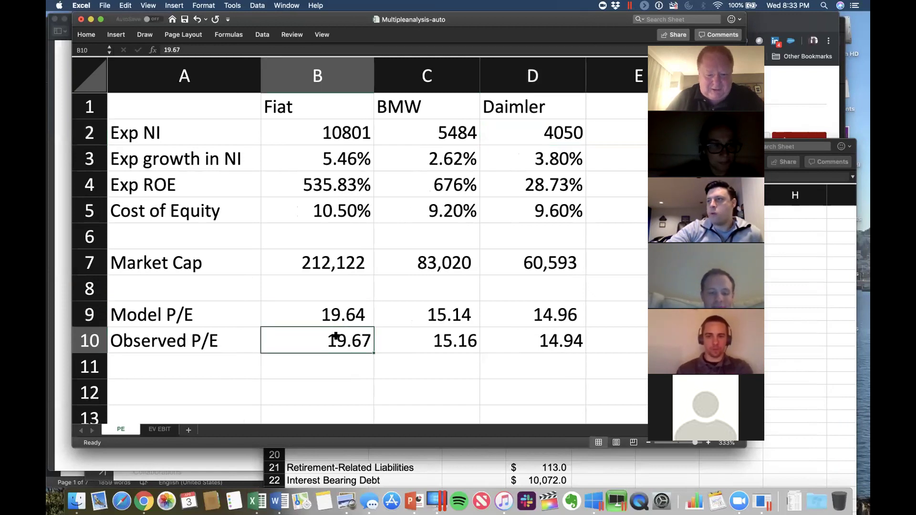
text(4.45)
key(Tab)
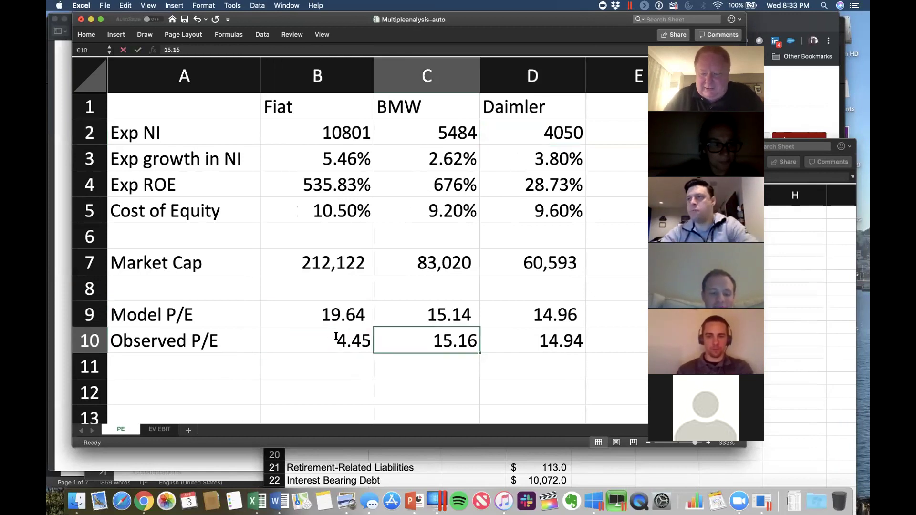
key(super+Tab)
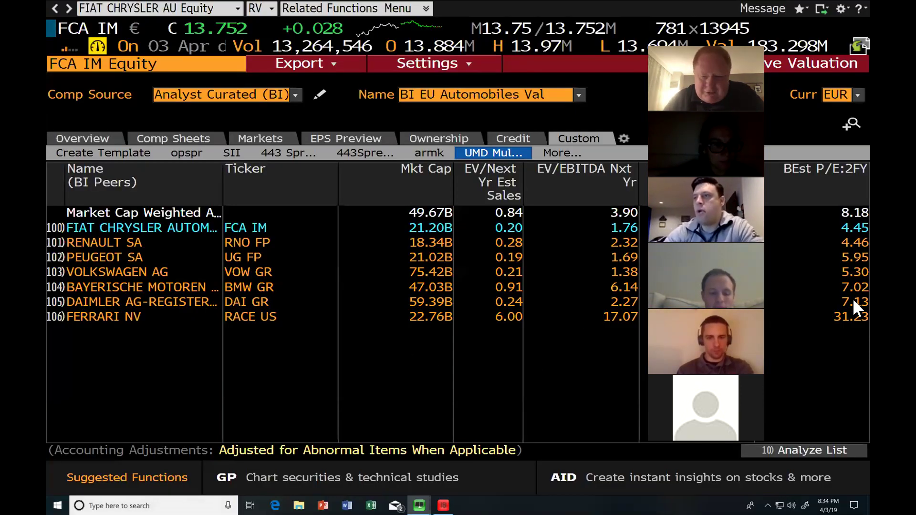
key(super+Tab)
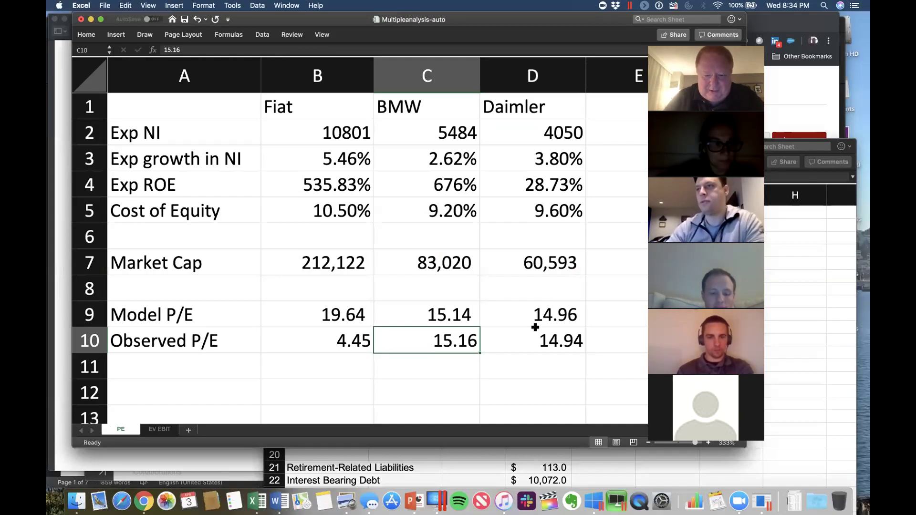
text(7.02)
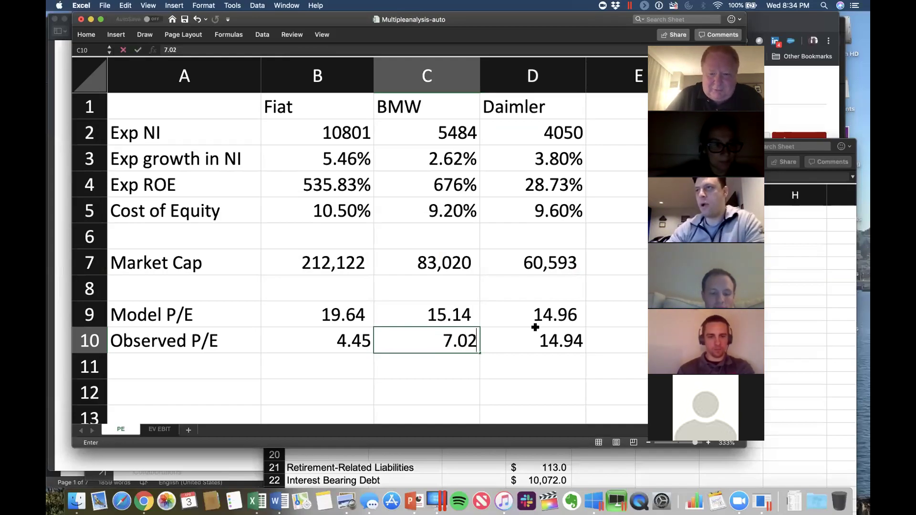
key(Tab)
text(7.13)
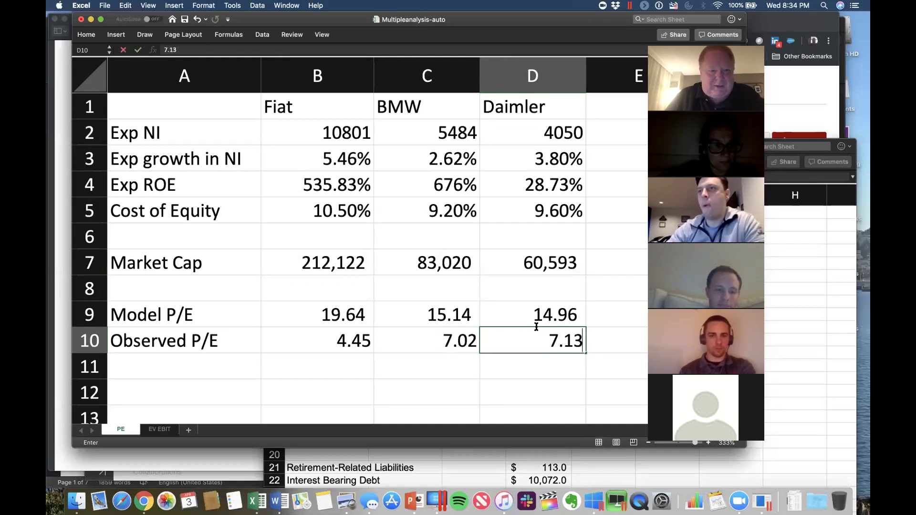
key(Return)
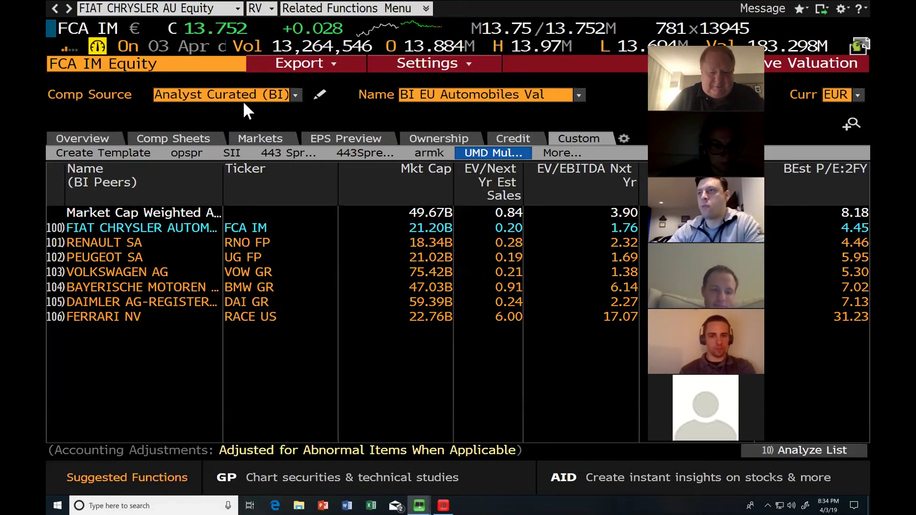
Run the EEO function for Fiat Chrysler in Bloomberg and set Fiat's Exp NI on the PE sheet to 4822
text(EEO)
key(Return)
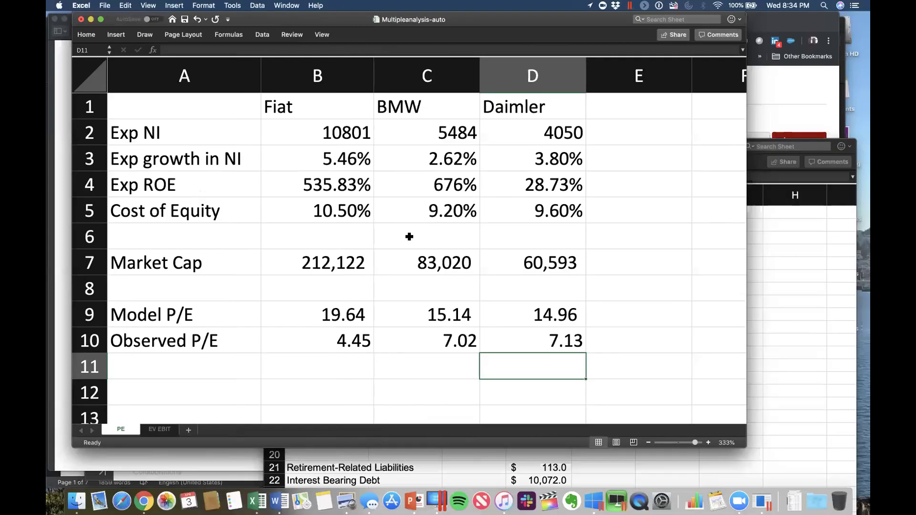
click(332, 141)
text(4822)
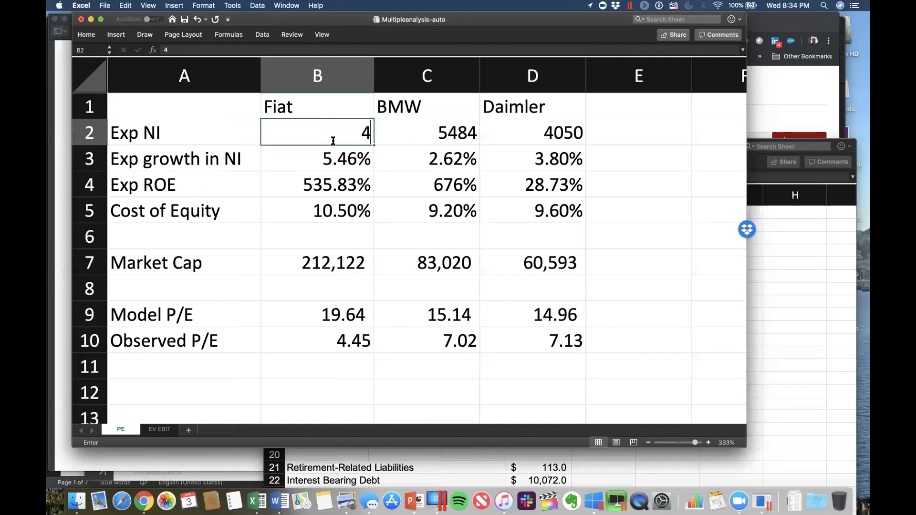
key(Return)
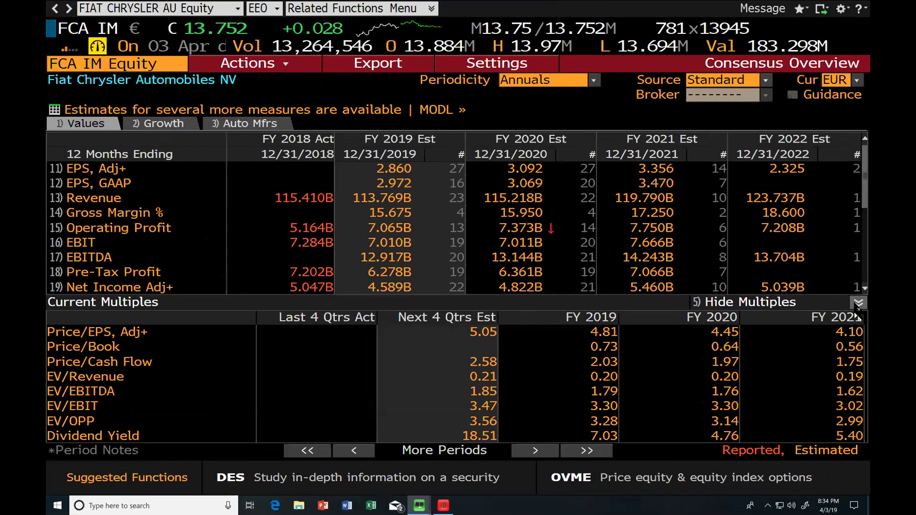
Hide the multiples in Bloomberg to find Fiat's Return on Equity estimate, and set its Exp ROE in B4 to 16.5%
click(857, 304)
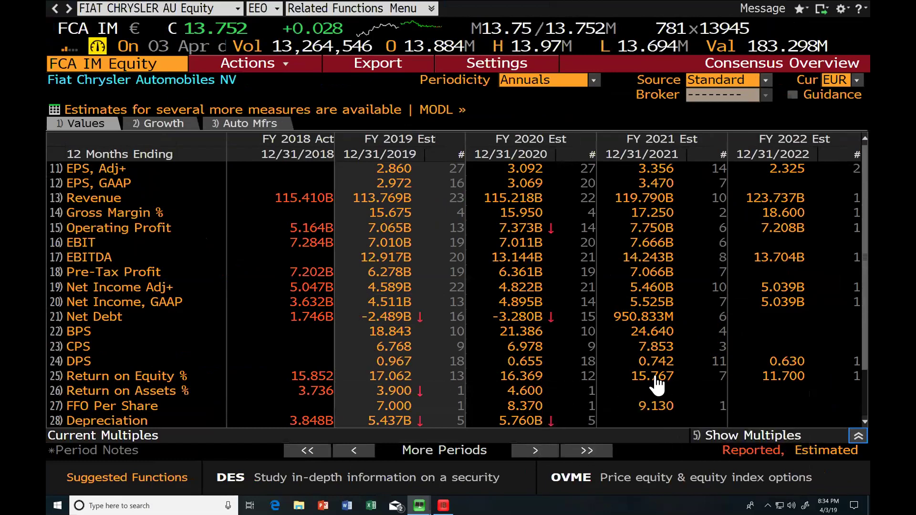
key(super+Tab)
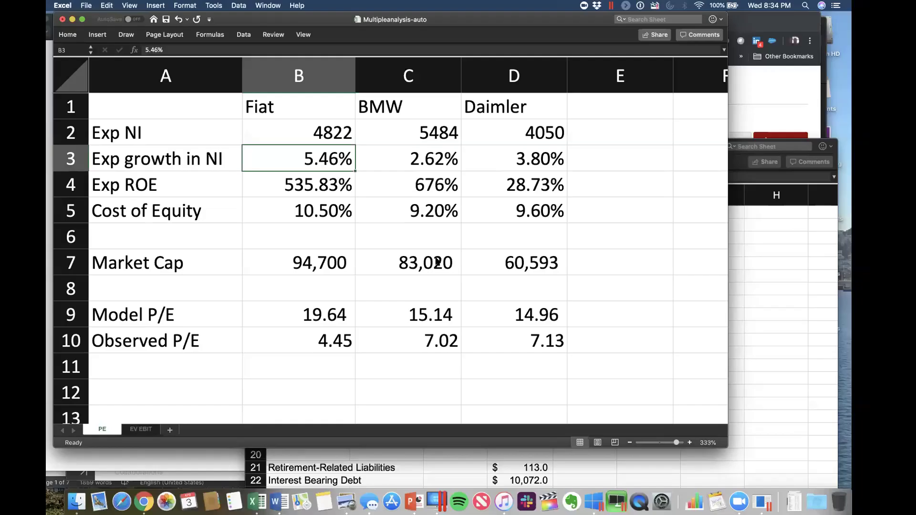
click(342, 182)
text(16.5)
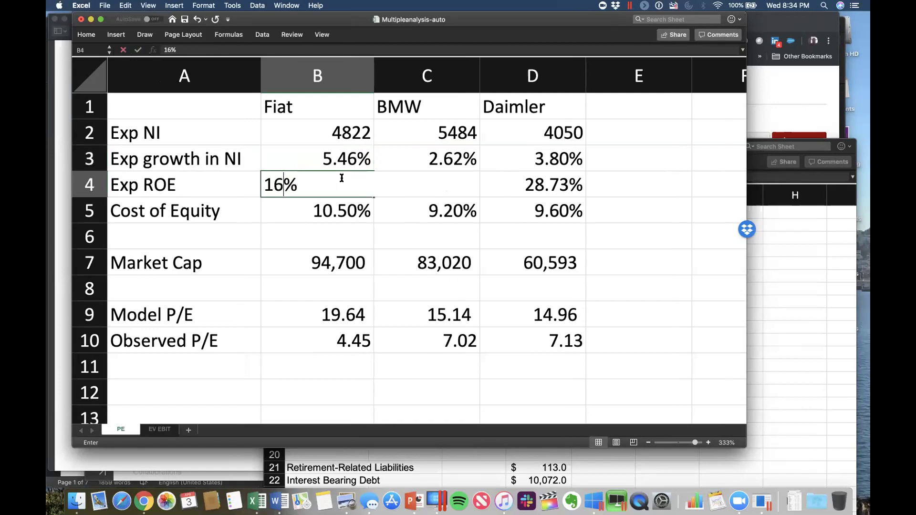
key(Return)
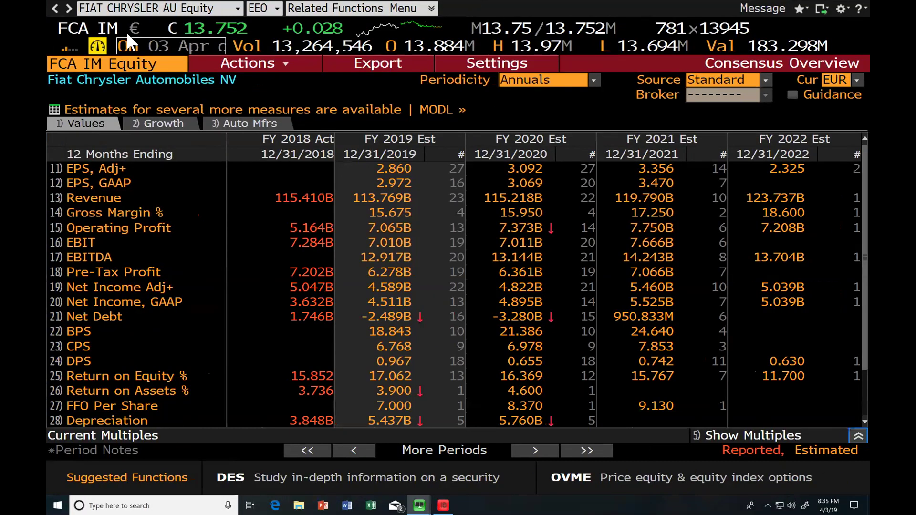
Run Bloomberg's WACC function for Fiat Chrysler and set Fiat's Cost of Equity in B5 of the PE sheet to 12.2%
text(WACC)
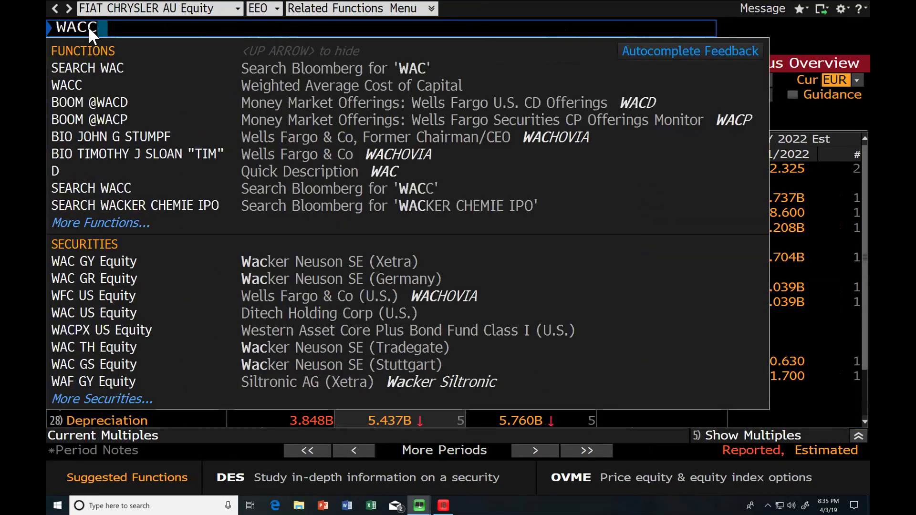
key(Return)
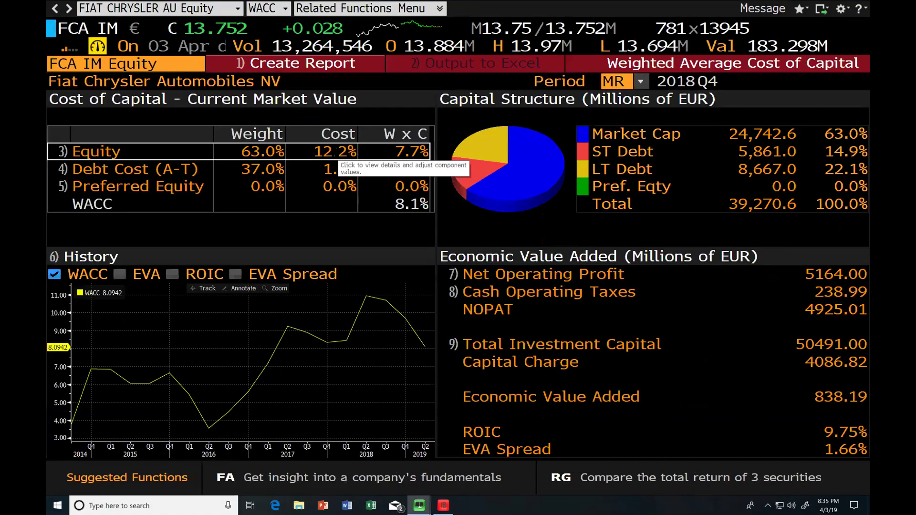
key(super+Tab)
text(12.)
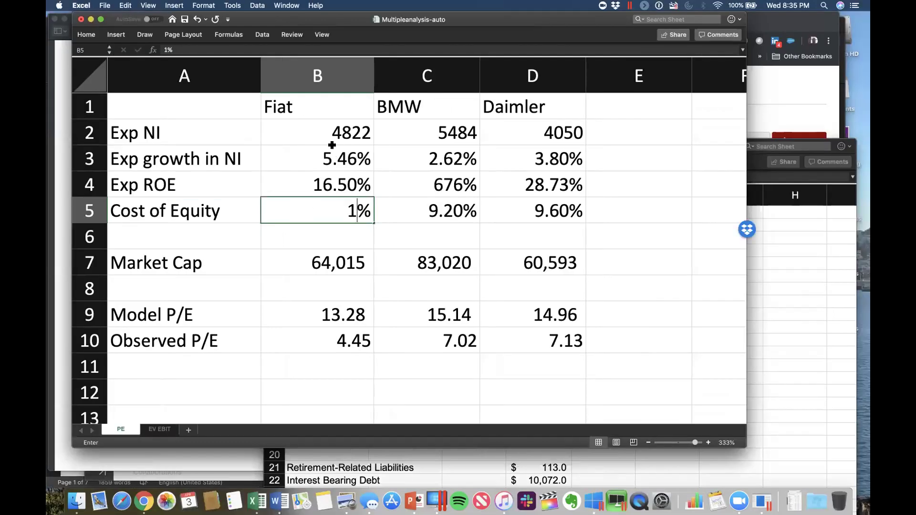
text(2)
key(Return)
text(\)
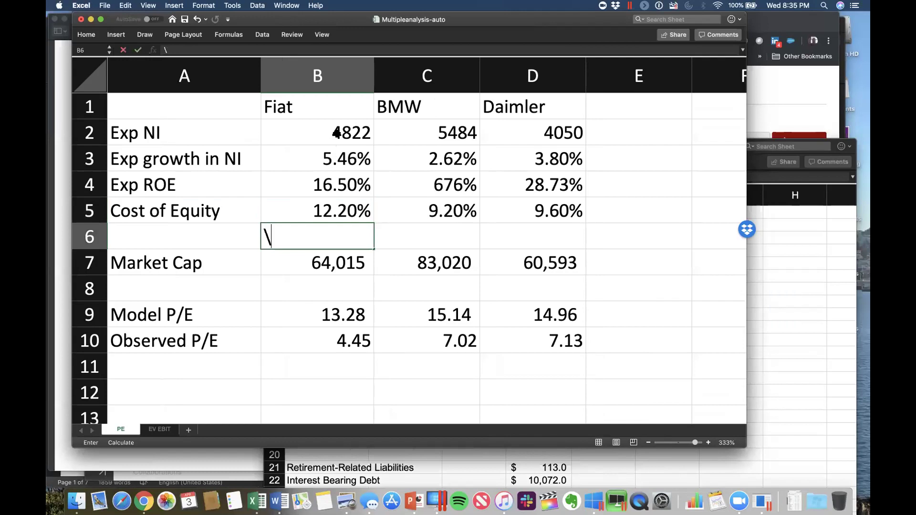
Test Fiat's Exp growth in NI in B3 at 4% and at 0%
click(342, 164)
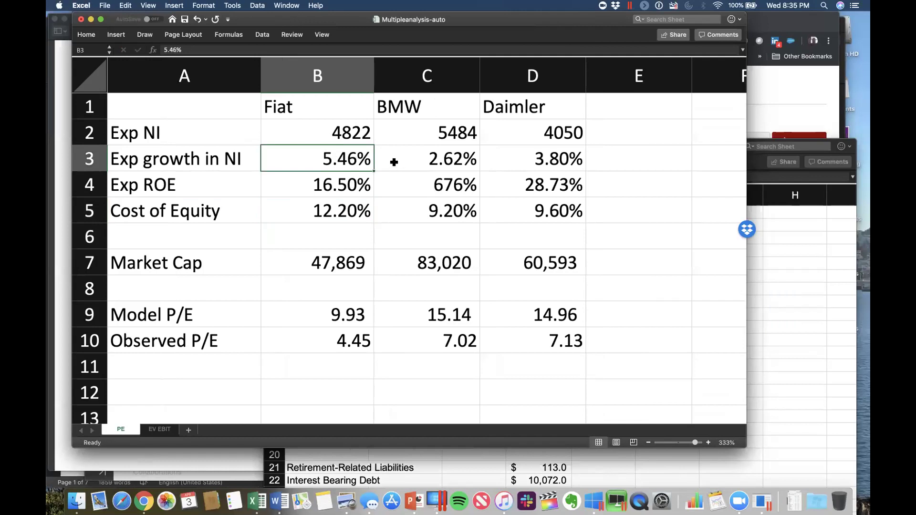
text(4)
key(Return)
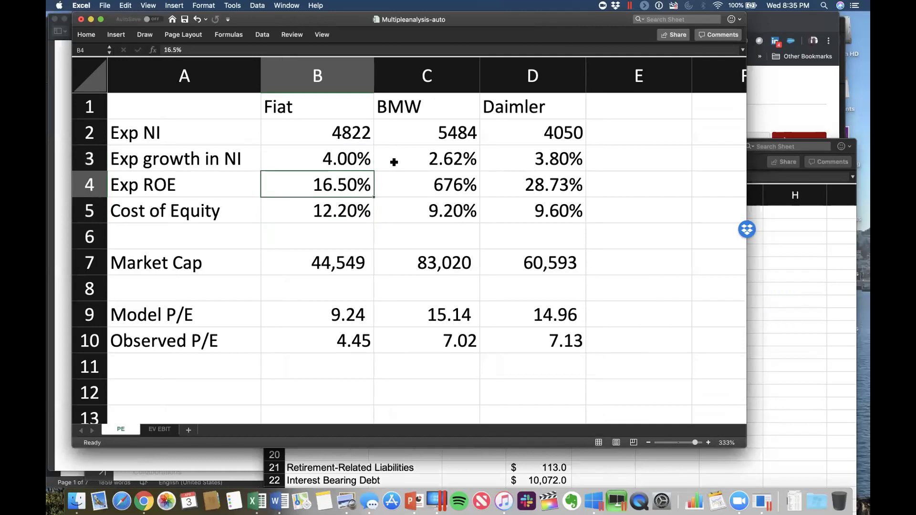
key(Up)
key(Up)
key(Down)
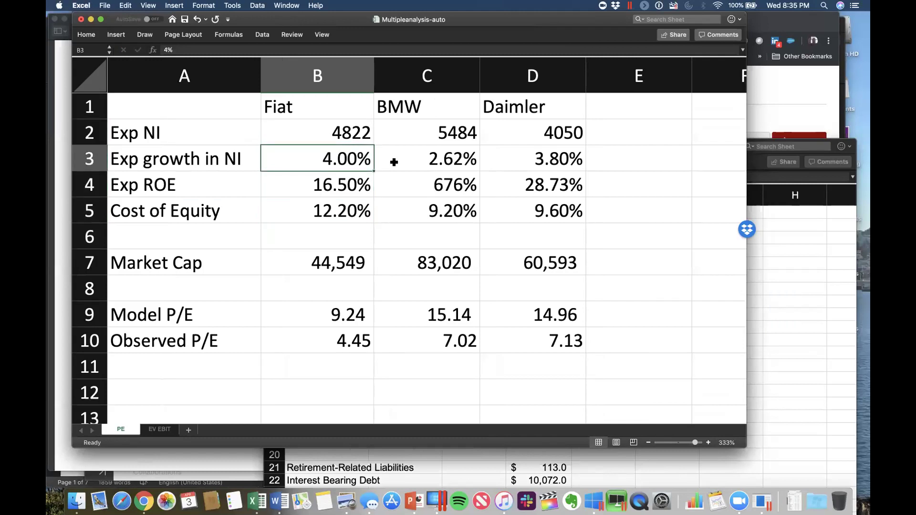
text(0)
key(Return)
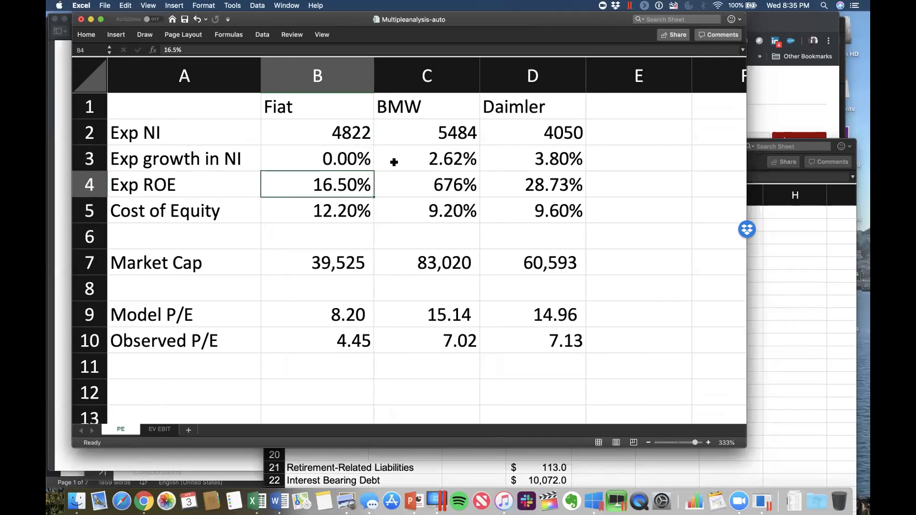
Try negative growth rates of -3% and -6% for Fiat's Exp NI and compare the Model P/E with the Observed P/E
key(Up)
text(-3)
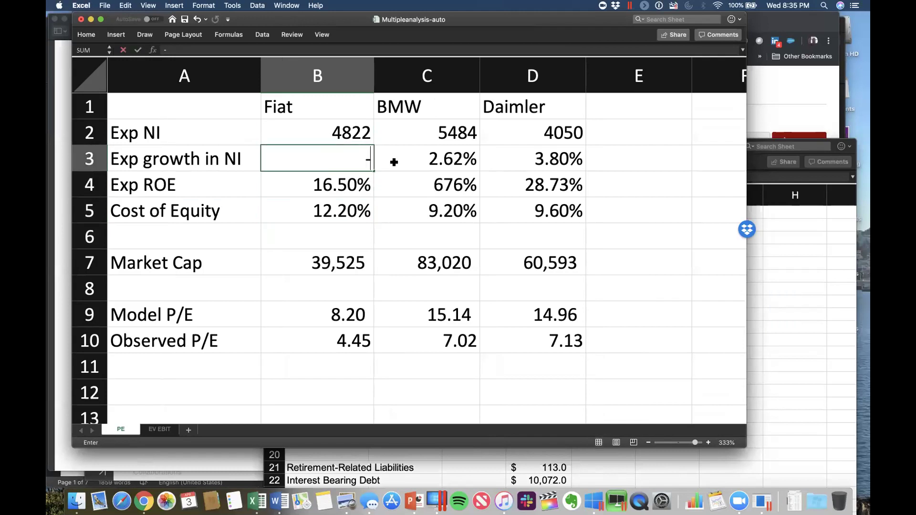
key(Return)
key(Up)
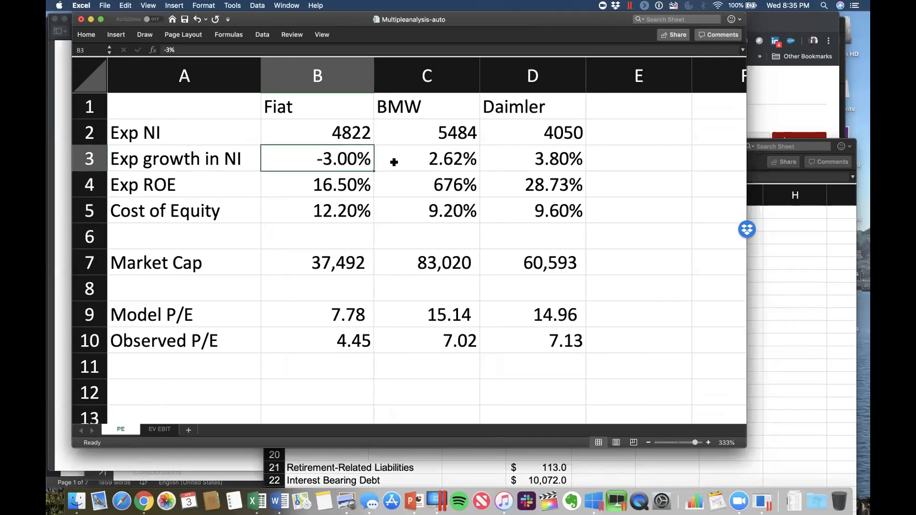
text(-6)
key(Return)
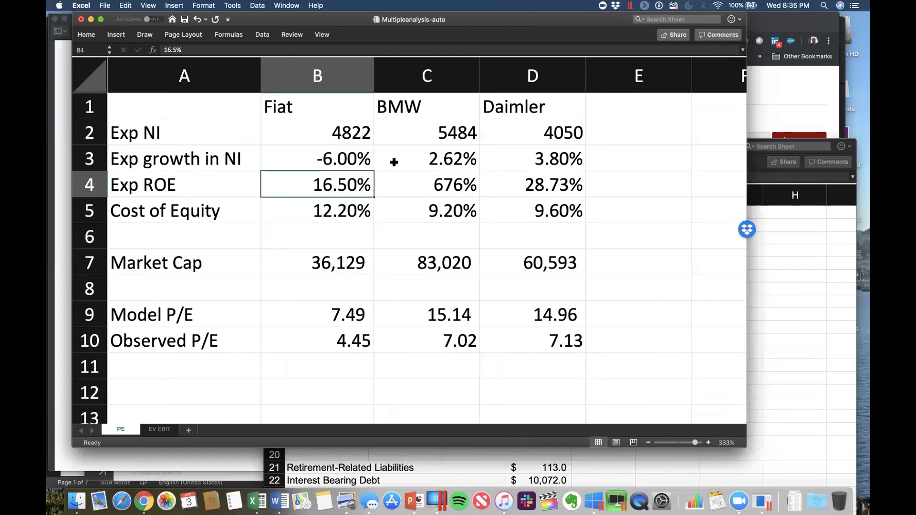
key(Up)
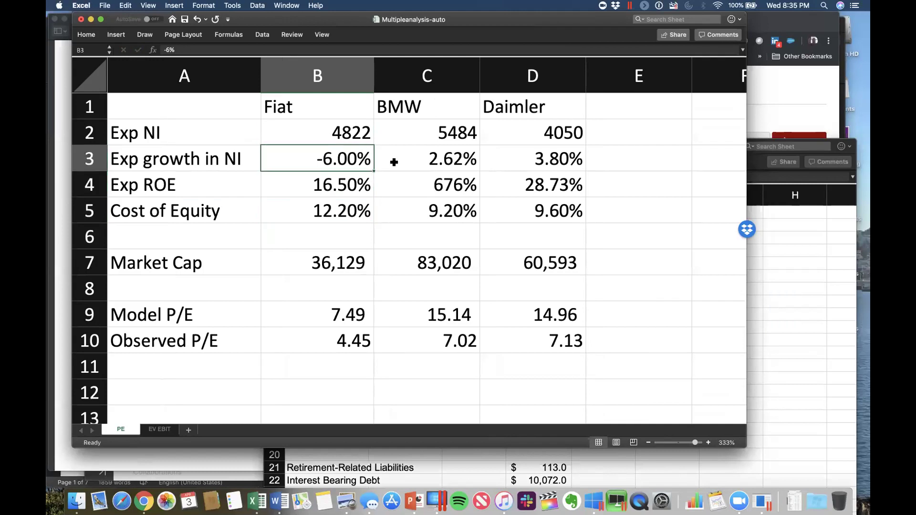
click(345, 346)
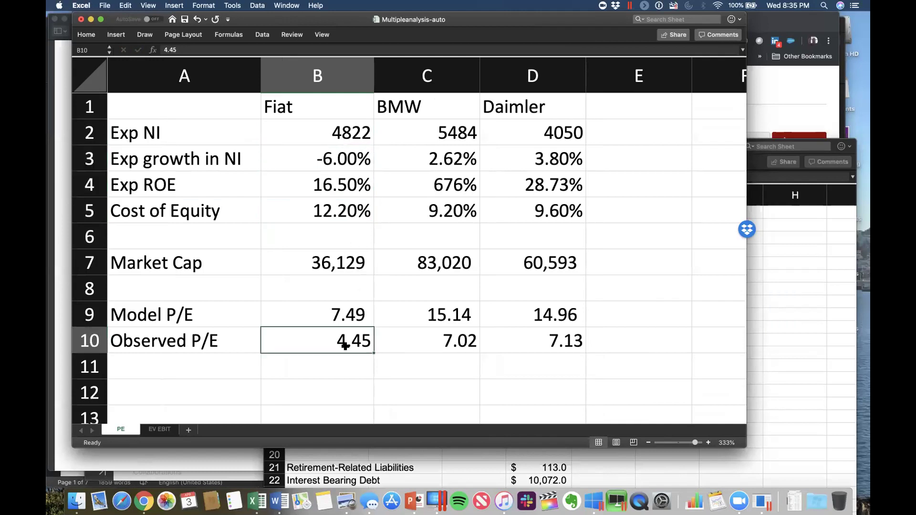
click(350, 315)
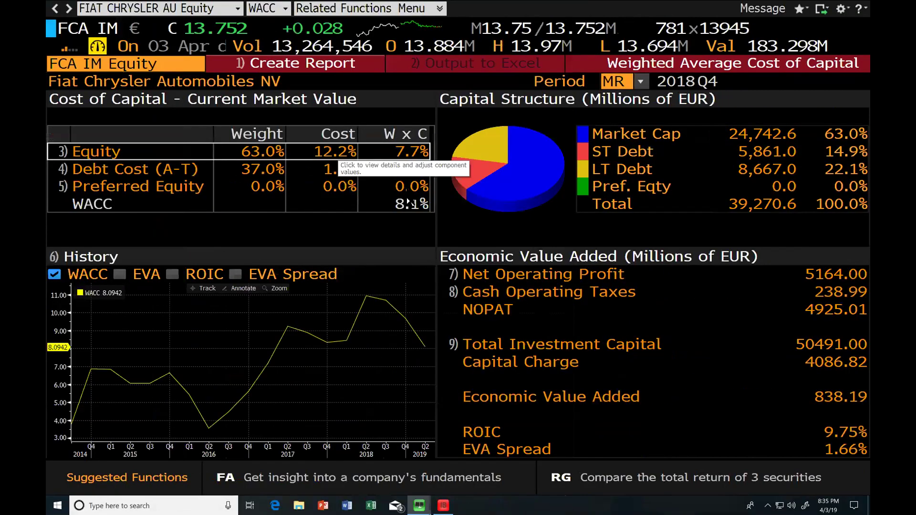
In Bloomberg, rerun EEO for Fiat Chrysler and hide the multiples to examine the Return on Equity estimates through FY 2022
text(EEO)
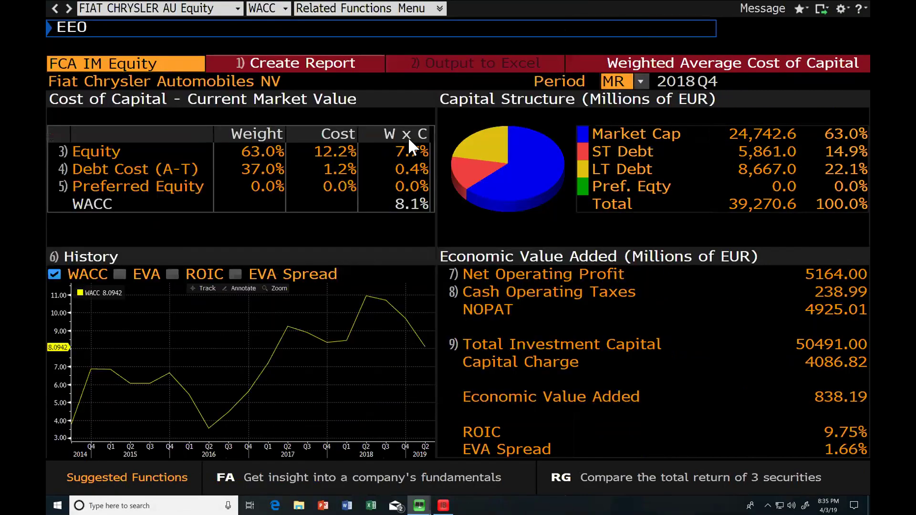
key(Return)
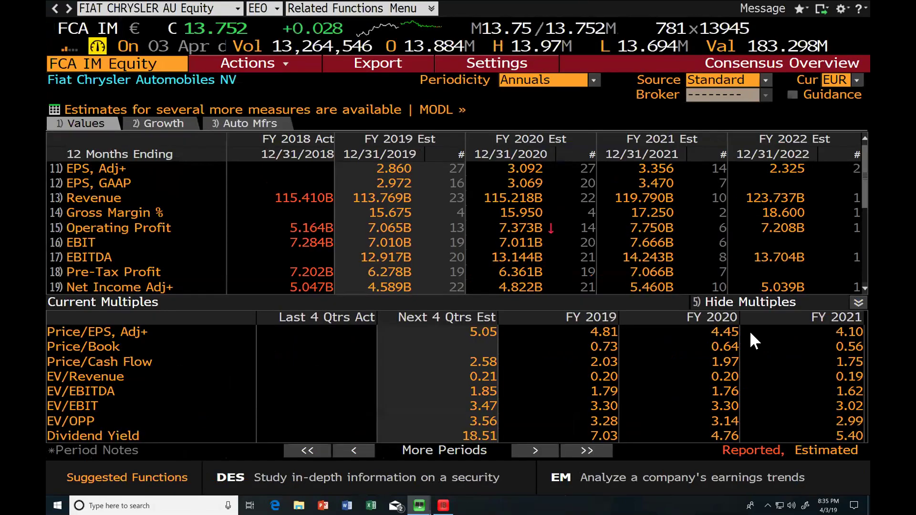
click(858, 302)
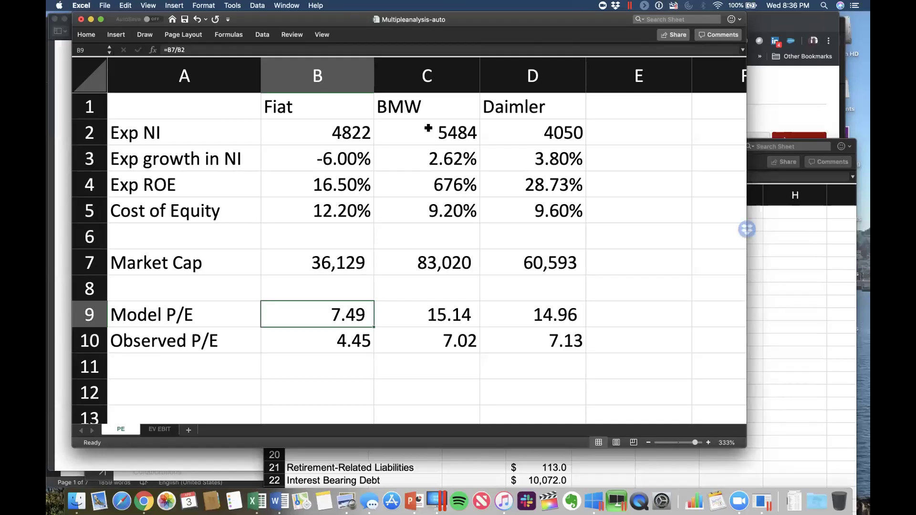
click(328, 161)
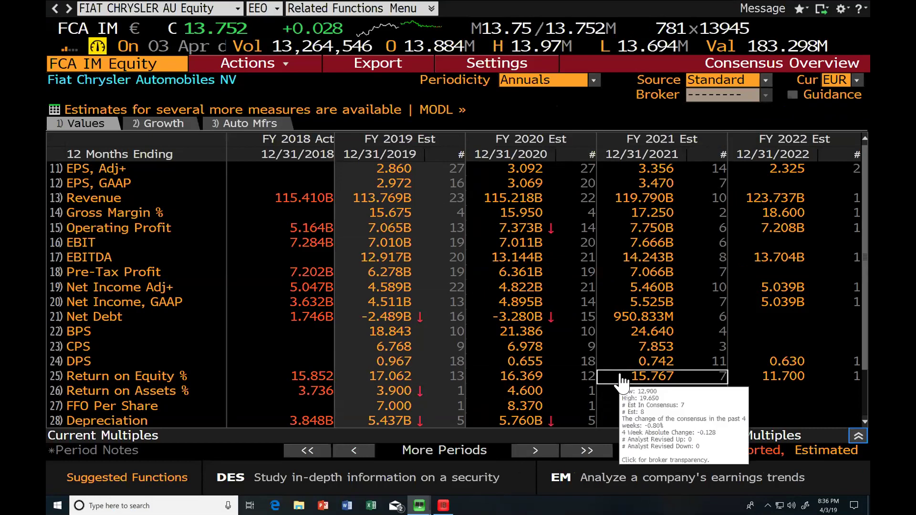
mouse_move(802, 377)
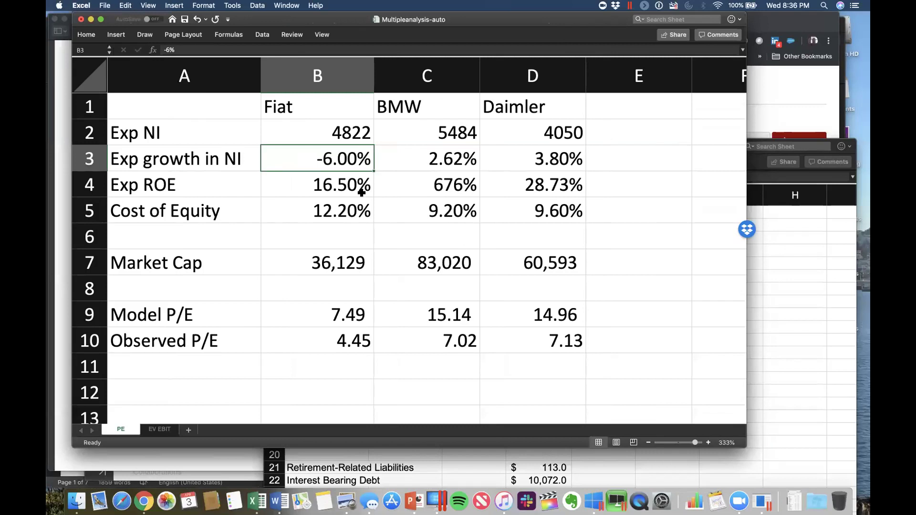
Back on the PE sheet, test Fiat's Exp ROE in B4 at 11.7%
click(347, 181)
text(11.)
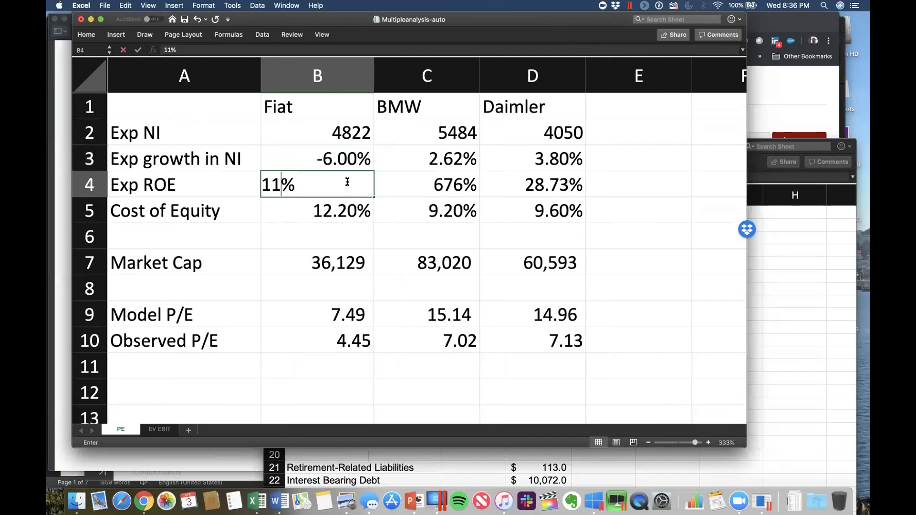
text(7)
key(Return)
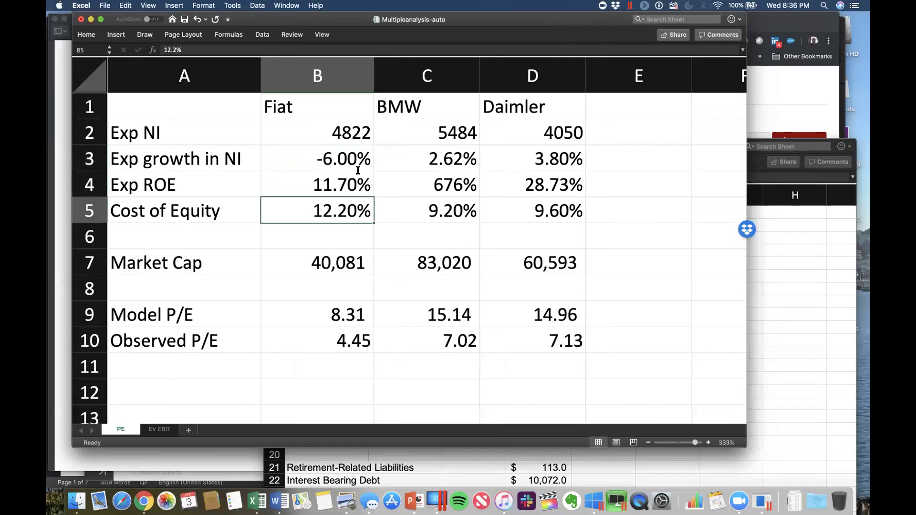
Try 4% for Fiat's Exp growth in NI together with 8% for its Exp ROE
click(351, 159)
text(4)
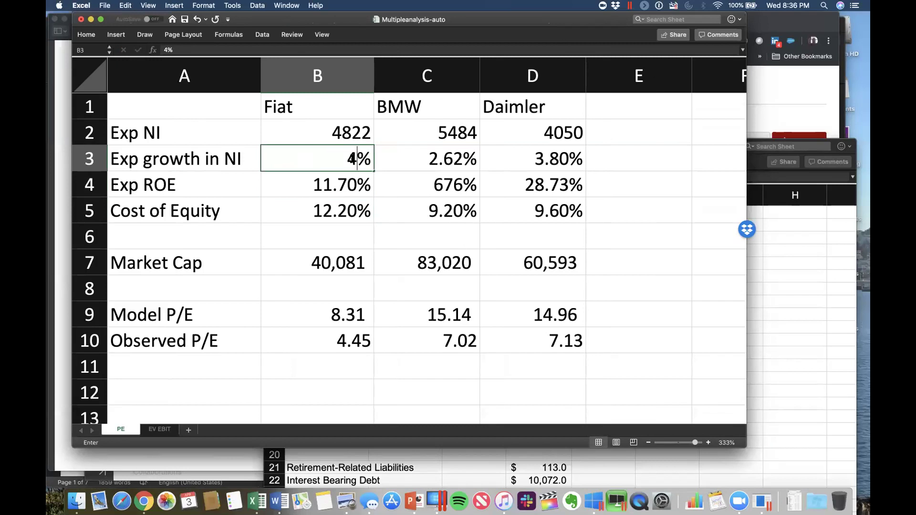
key(Return)
text(\)
key(Escape)
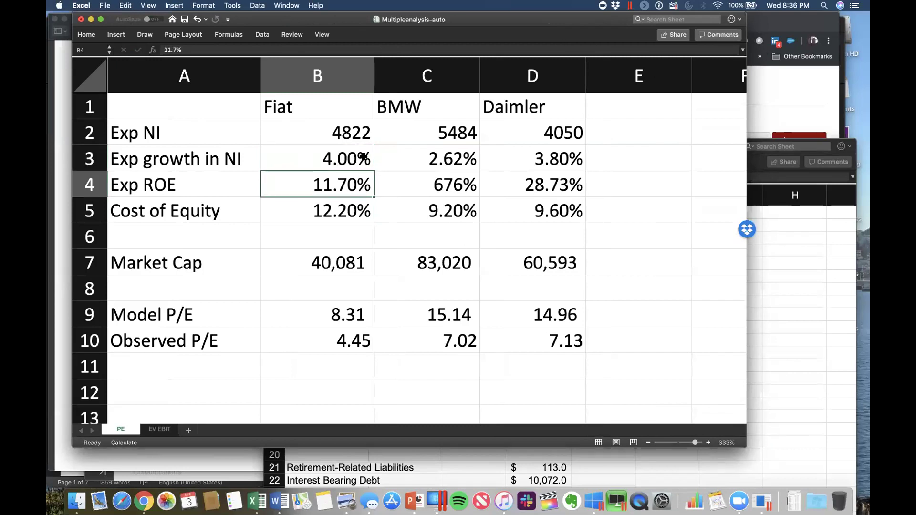
text(8)
key(Return)
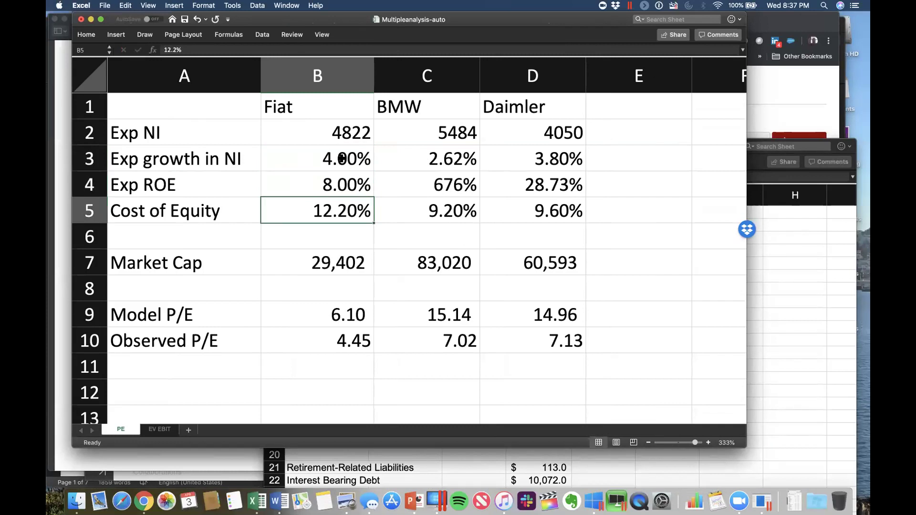
Set Fiat's Exp growth in NI in B3 to 5% and its Exp ROE in B4 to 8%
click(342, 159)
text(5)
key(Return)
text(\)
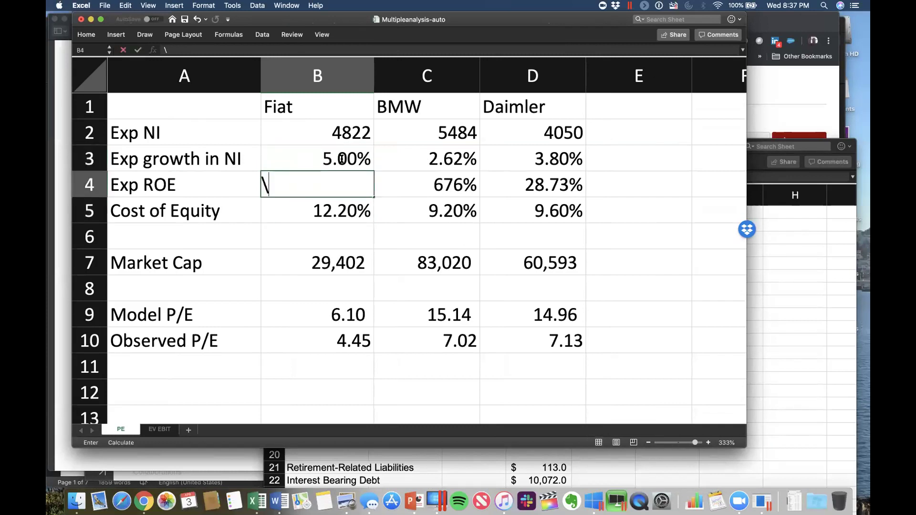
click(358, 241)
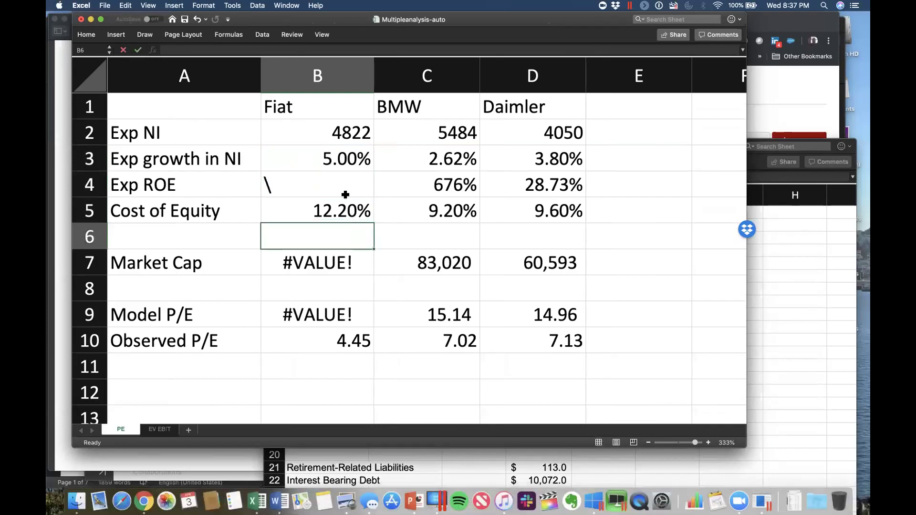
click(345, 188)
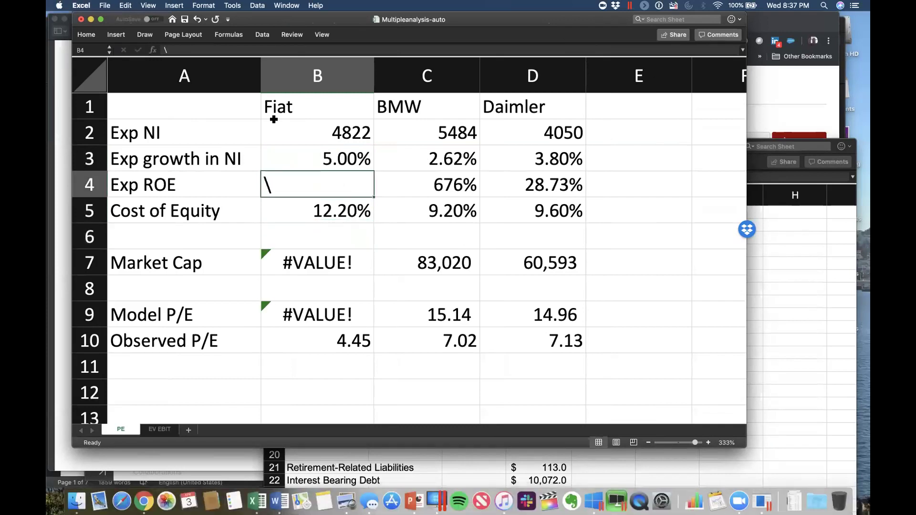
text(8)
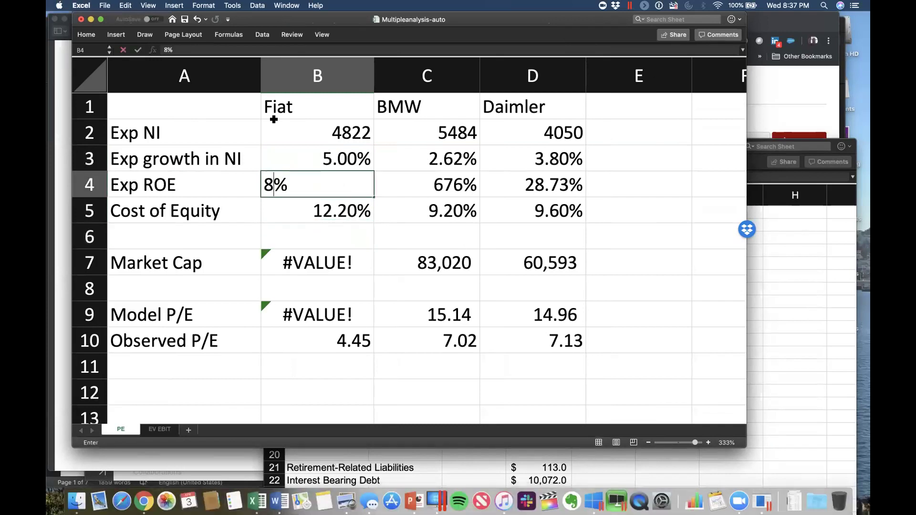
key(Return)
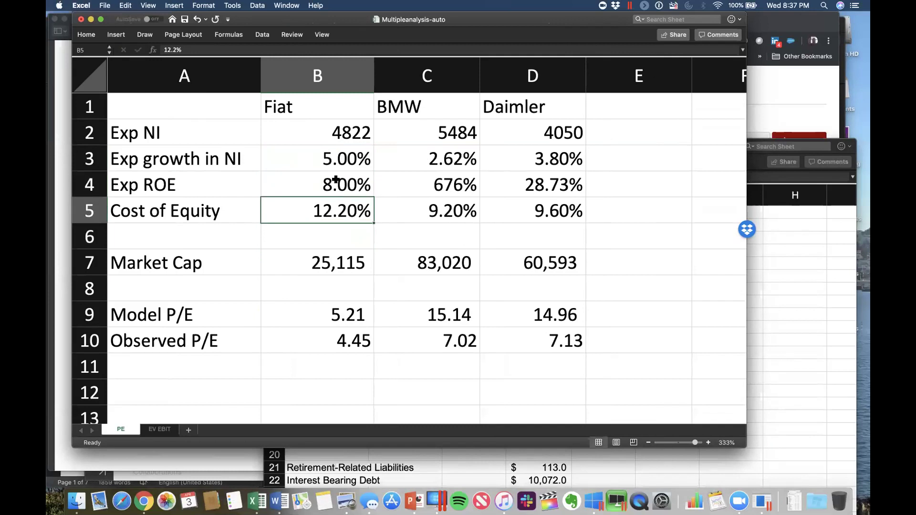
Try a Fiat Exp ROE of 7% in B4
click(336, 179)
text(7)
key(Return)
text(\)
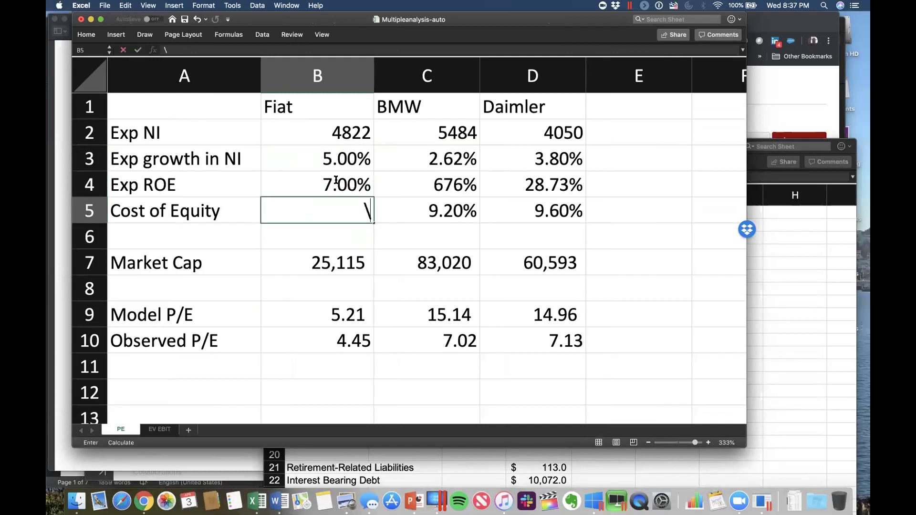
key(Escape)
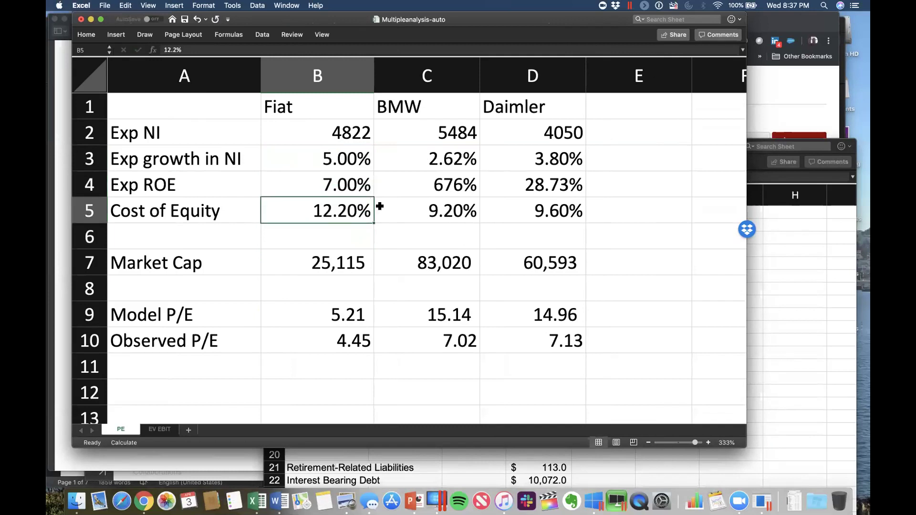
click(352, 181)
double_click(352, 181)
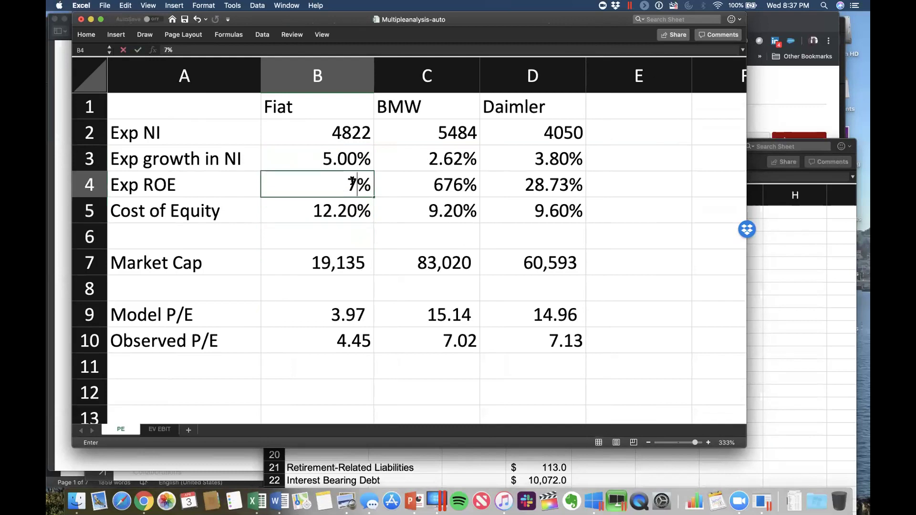
key(Return)
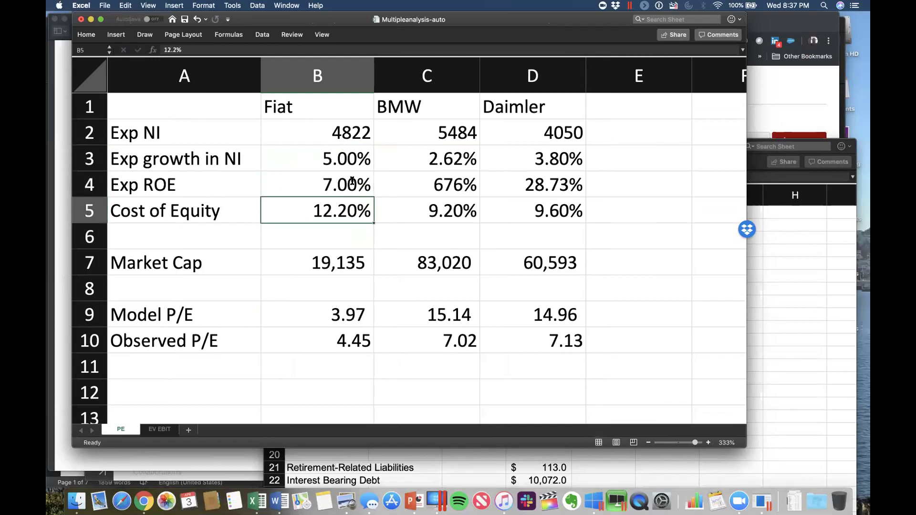
Set Fiat's Exp ROE in B4 to 7.5%
click(329, 185)
text(7.5)
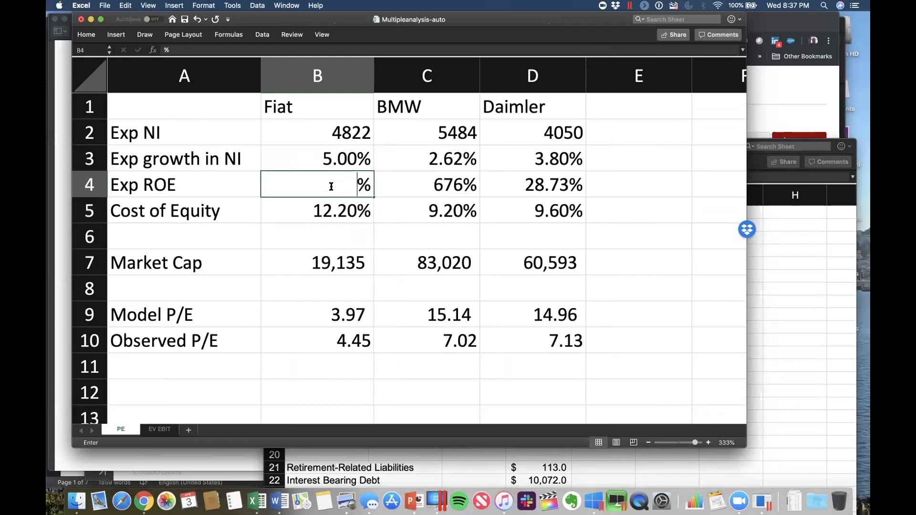
key(Return)
text(\)
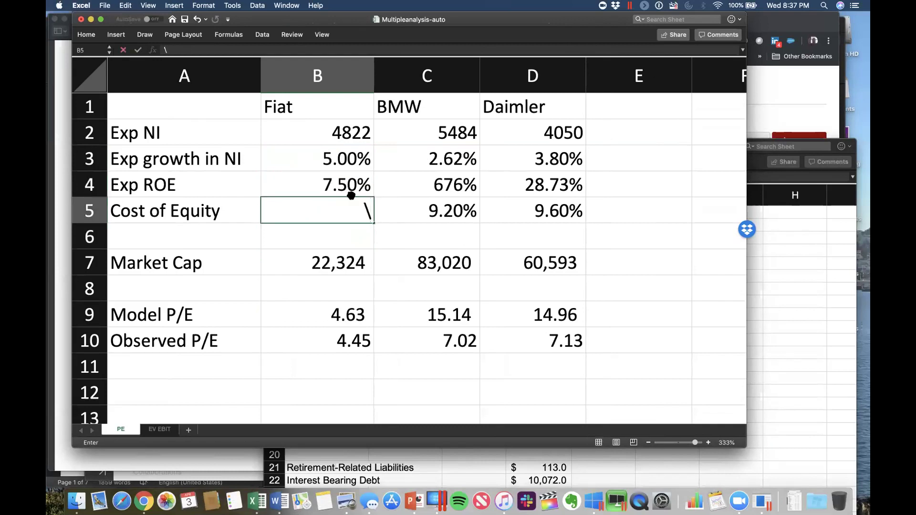
Discard the stray entry in Fiat's Cost of Equity cell B5 and compare Fiat's model P/E with its observed P/E
key(Escape)
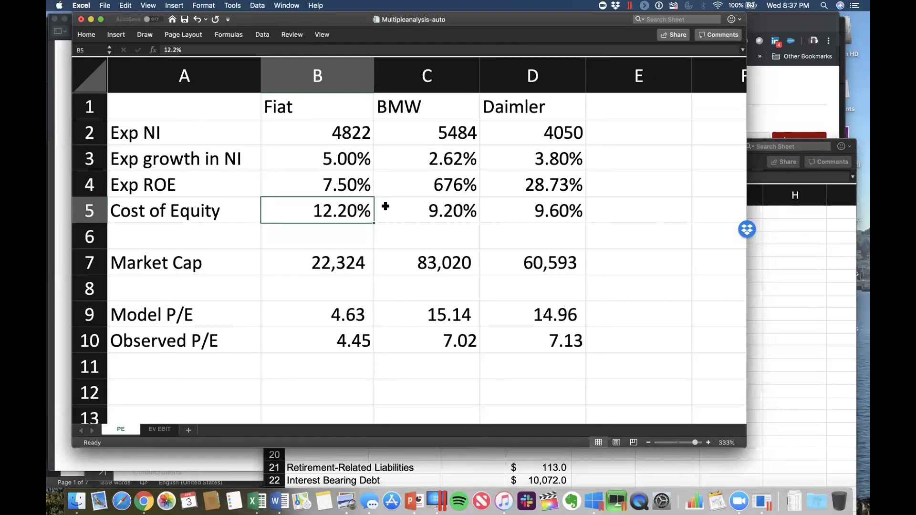
click(344, 186)
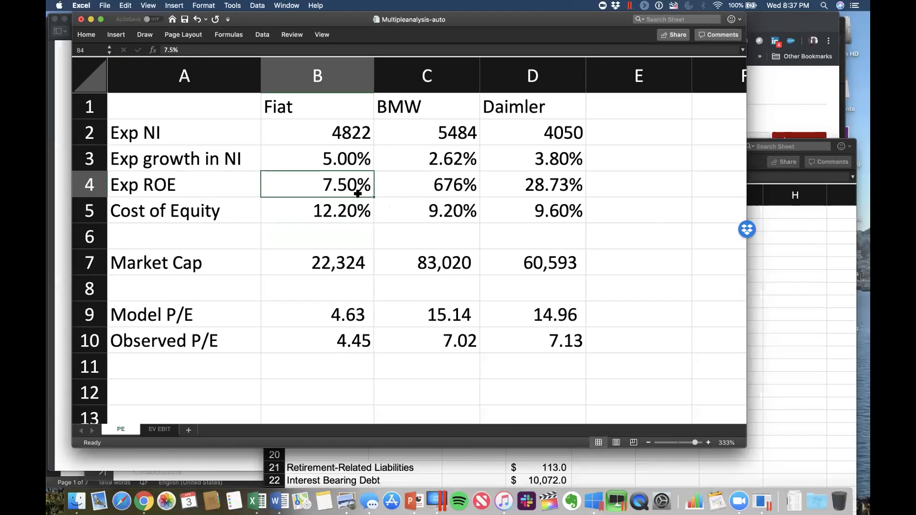
click(341, 216)
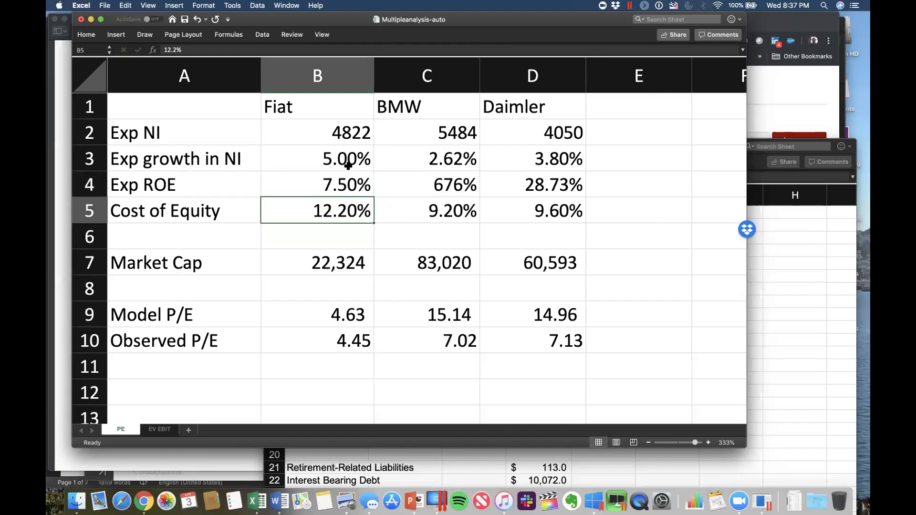
click(329, 318)
click(329, 349)
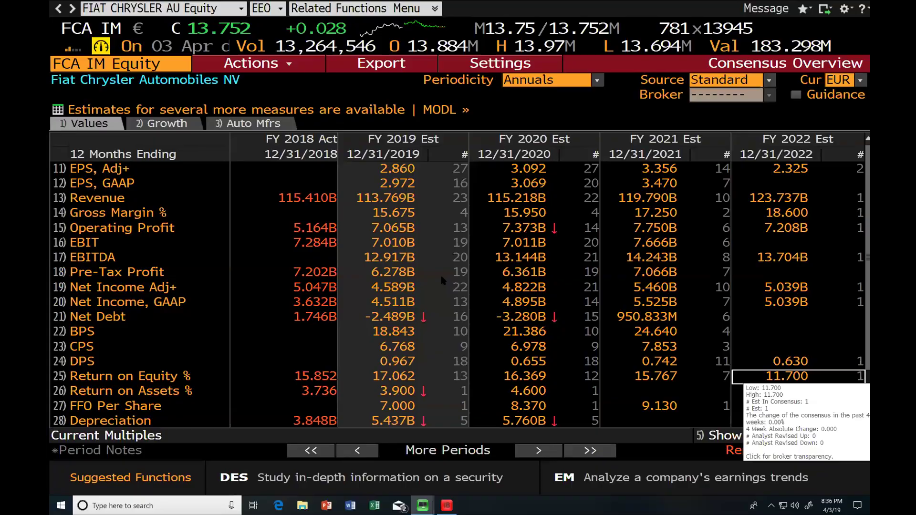
Switch to Bloomberg, load the consensus estimates for BMW GY Equity and check the Return on Equity forecast for FY 2022
click(158, 63)
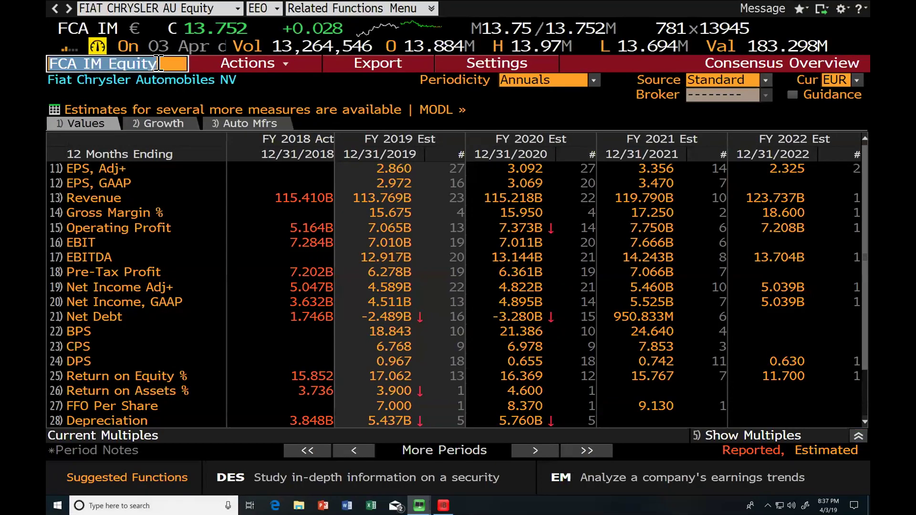
text(bmw)
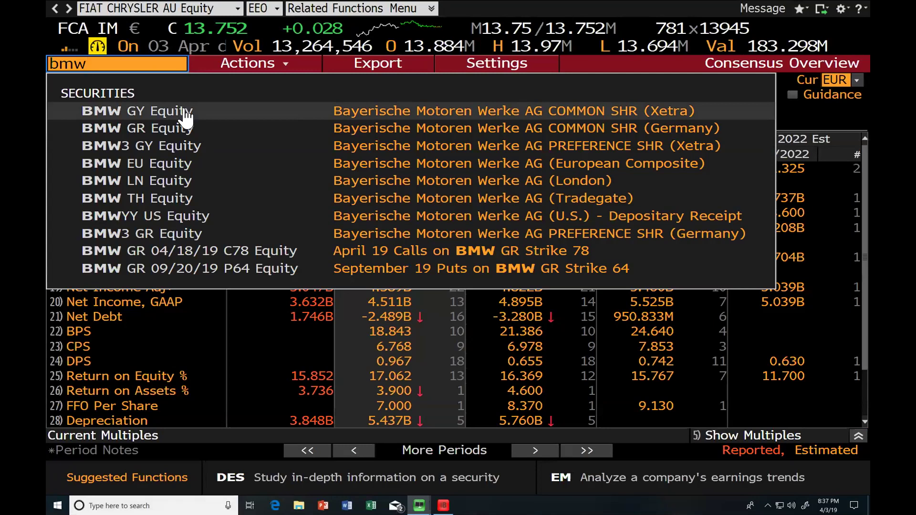
click(185, 110)
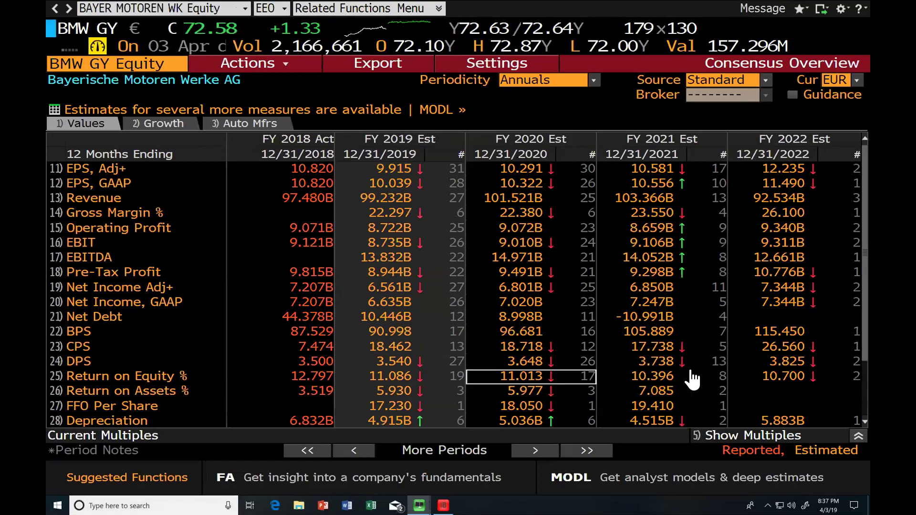
mouse_move(763, 379)
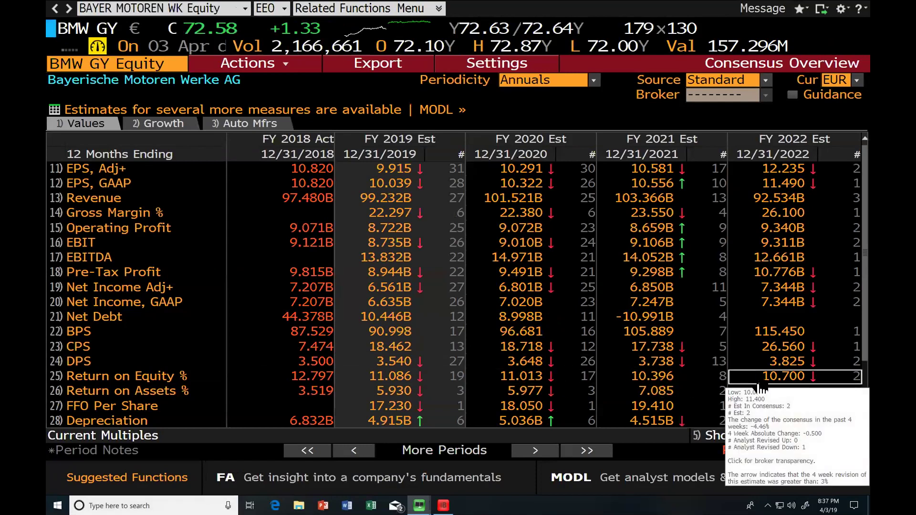
Back in Excel, set BMW's Exp ROE in C4 to 11% and its Exp NI in C2 to 6801
key(super+Tab)
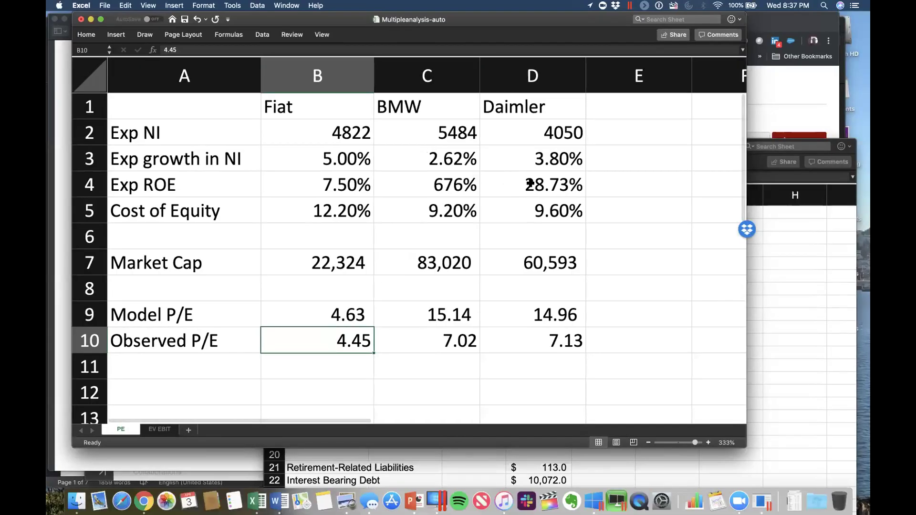
click(439, 207)
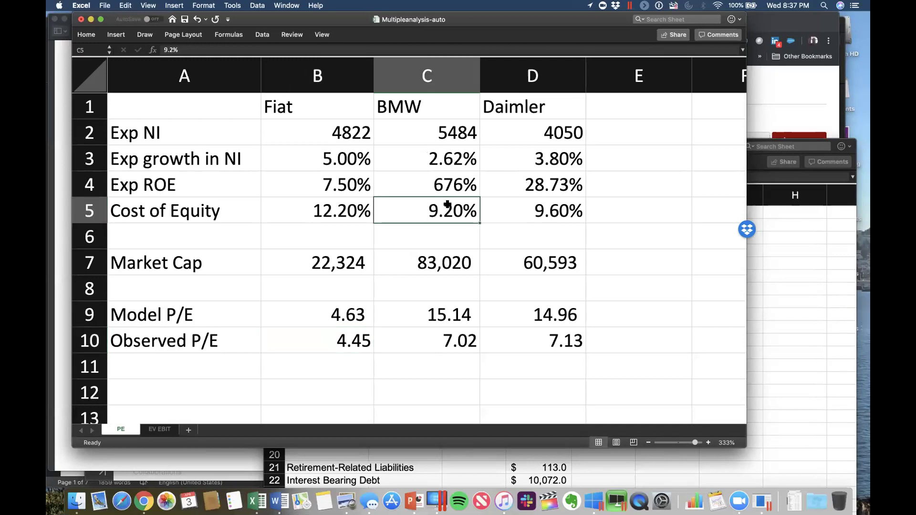
click(449, 184)
text(11)
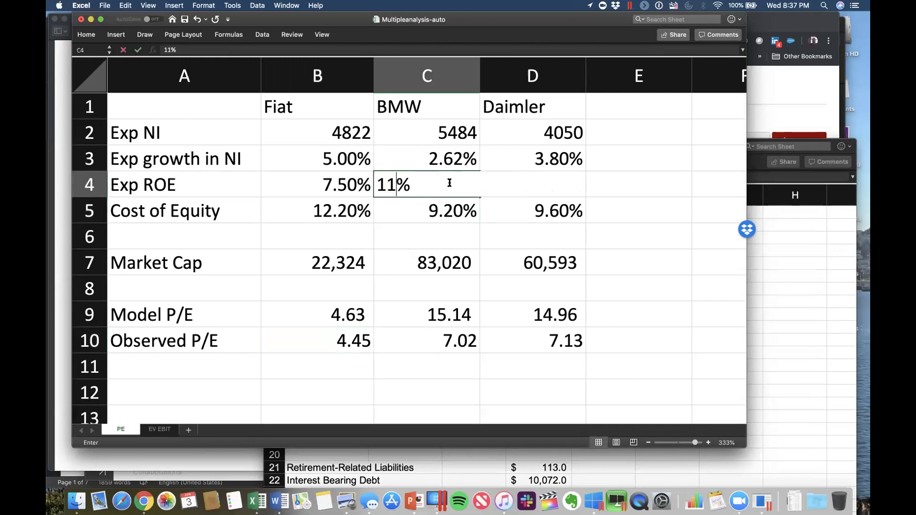
key(Return)
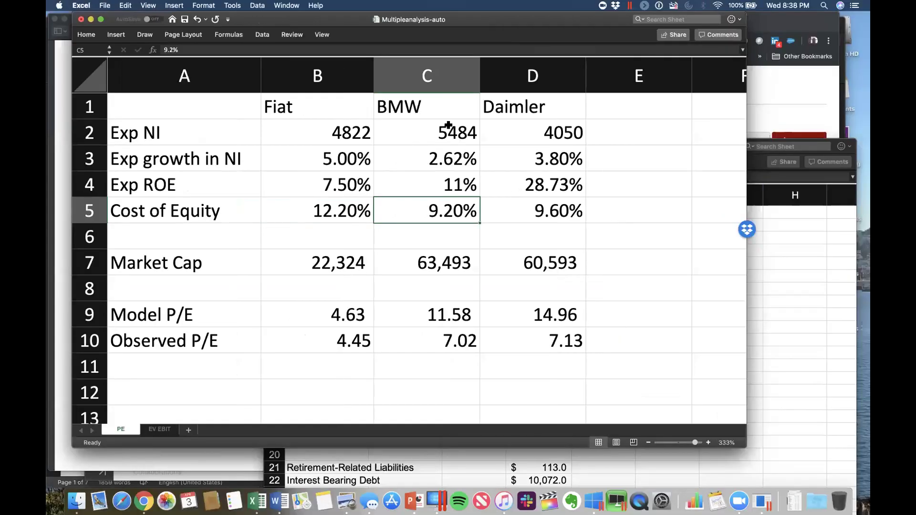
click(448, 125)
text(6801)
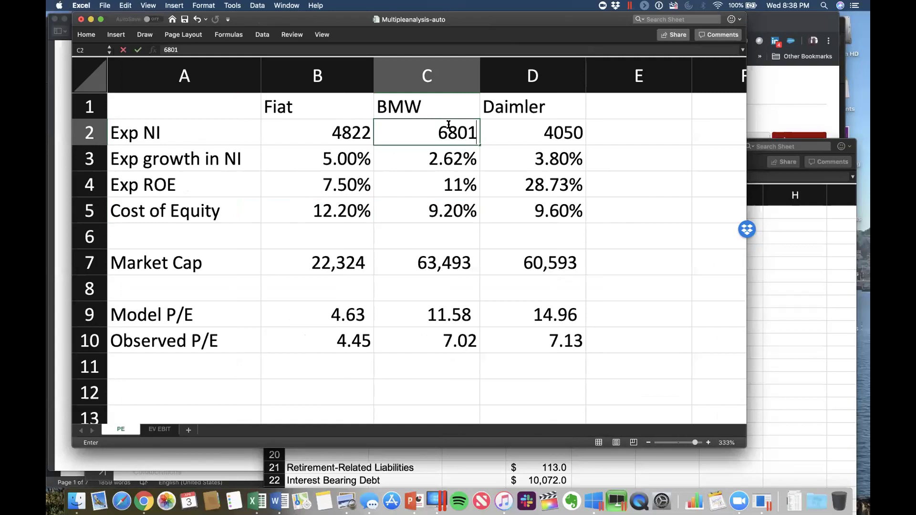
key(Return)
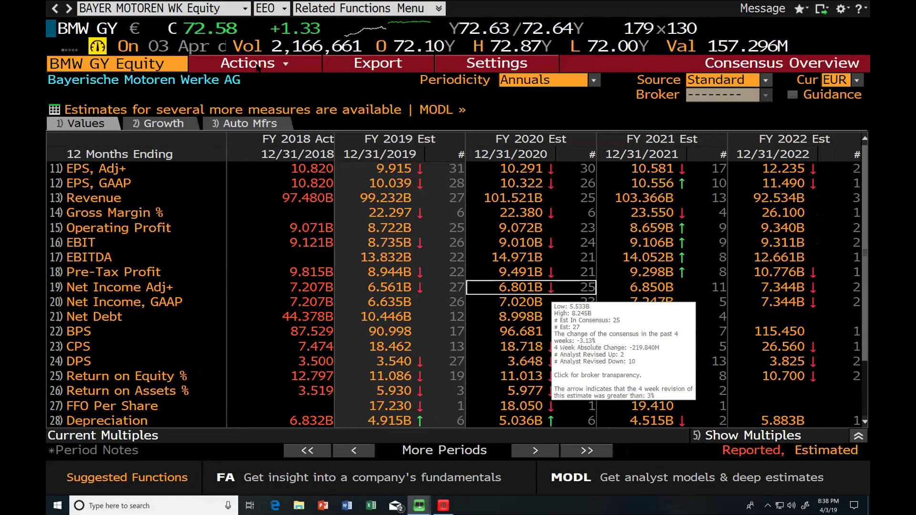
Look up BMW's WACC page in Bloomberg and set its Cost of Equity in C5 of the Excel sheet to 10.9%
click(101, 30)
text(WACC)
key(Return)
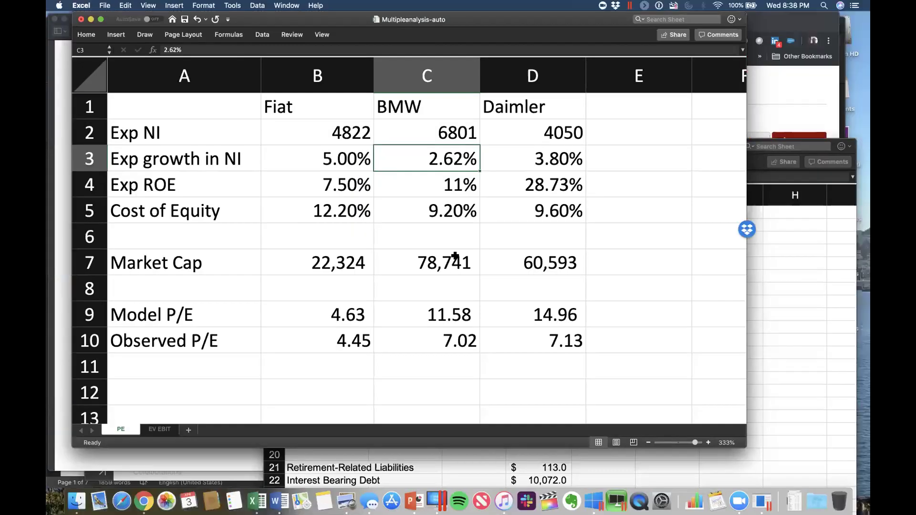
click(455, 207)
text(10.9)
key(Return)
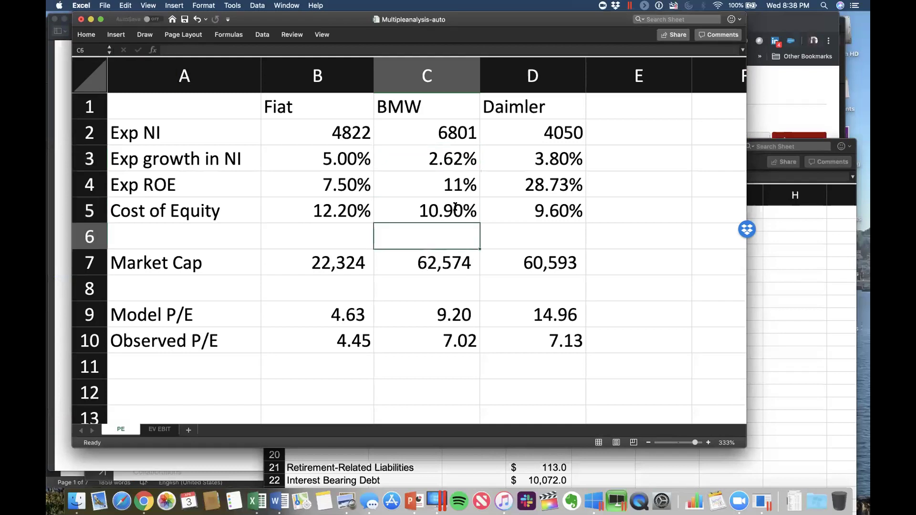
Try a BMW Exp ROE of 9% in C4
click(440, 189)
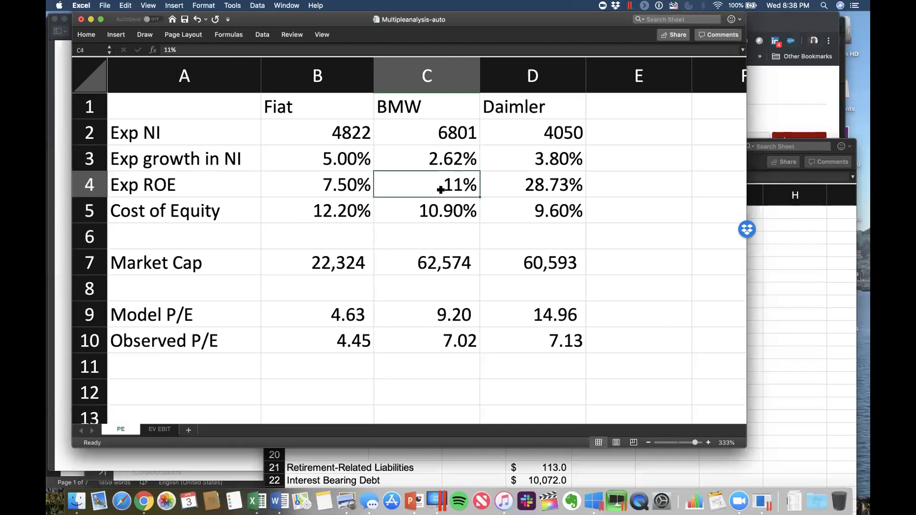
click(444, 161)
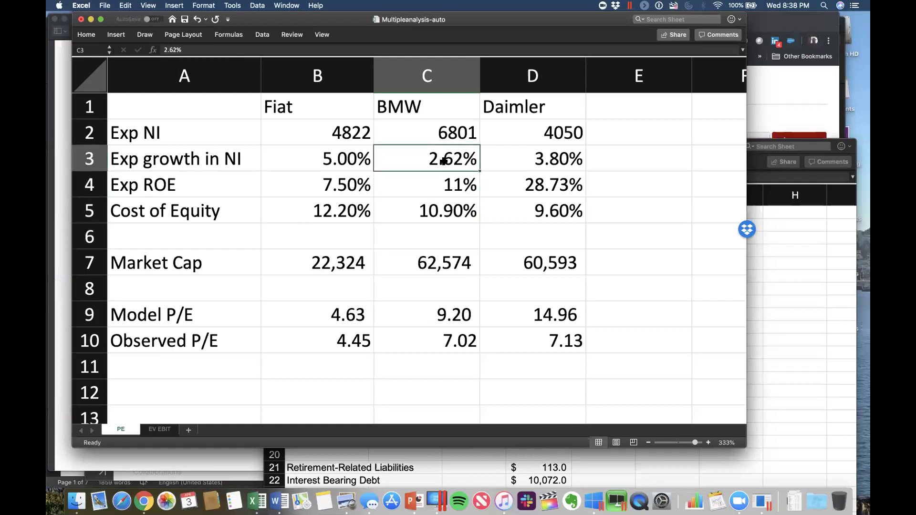
click(452, 183)
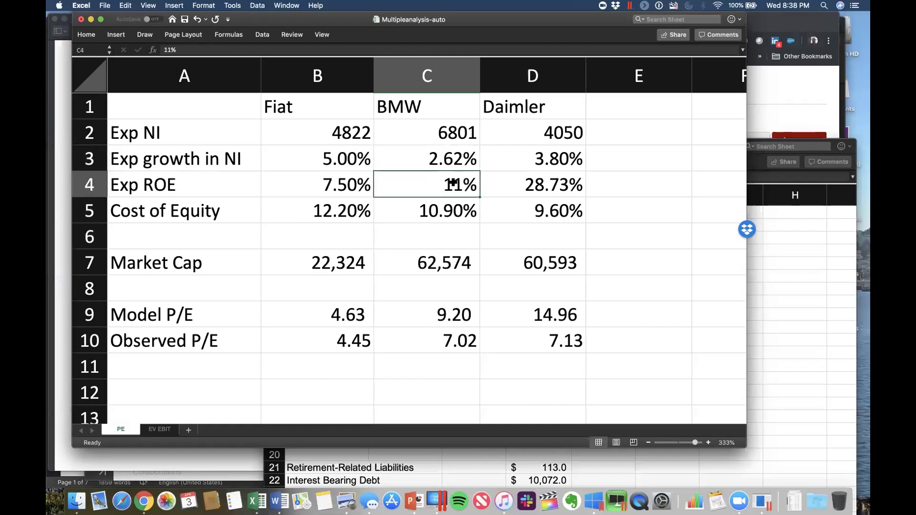
text(9)
key(Return)
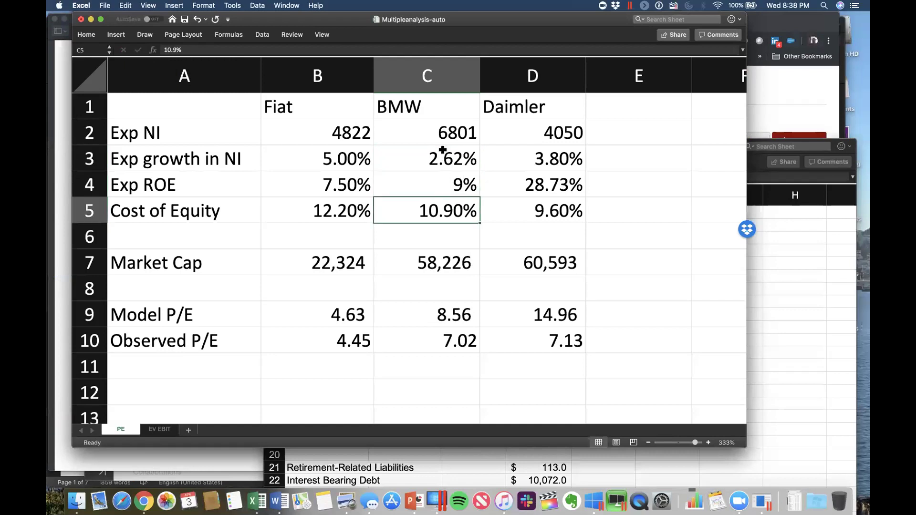
Set BMW's Exp growth in NI in C3 to 4% and recalculate the sheet
click(444, 160)
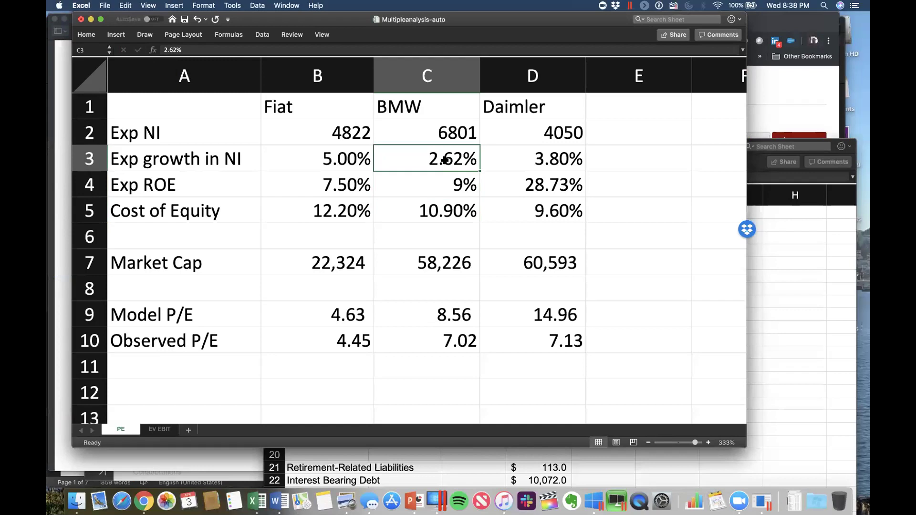
text(4)
key(Return)
text(\)
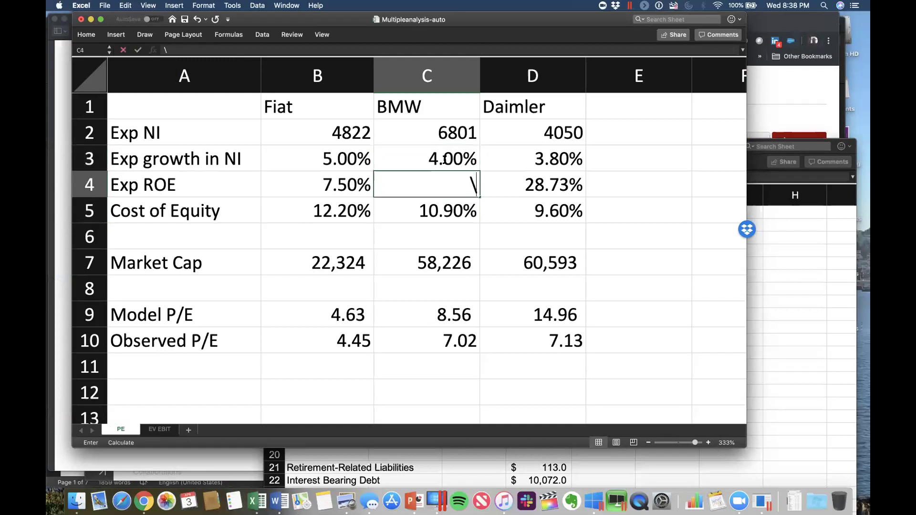
key(Escape)
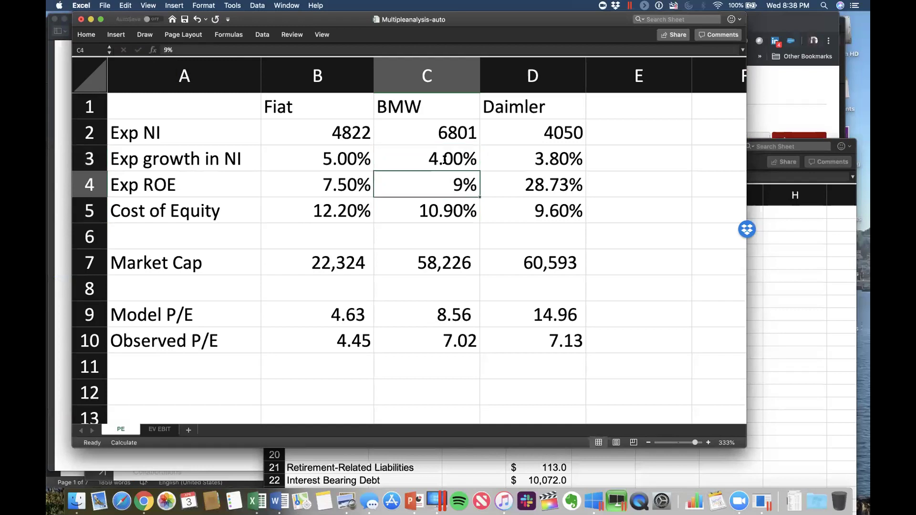
key(F9)
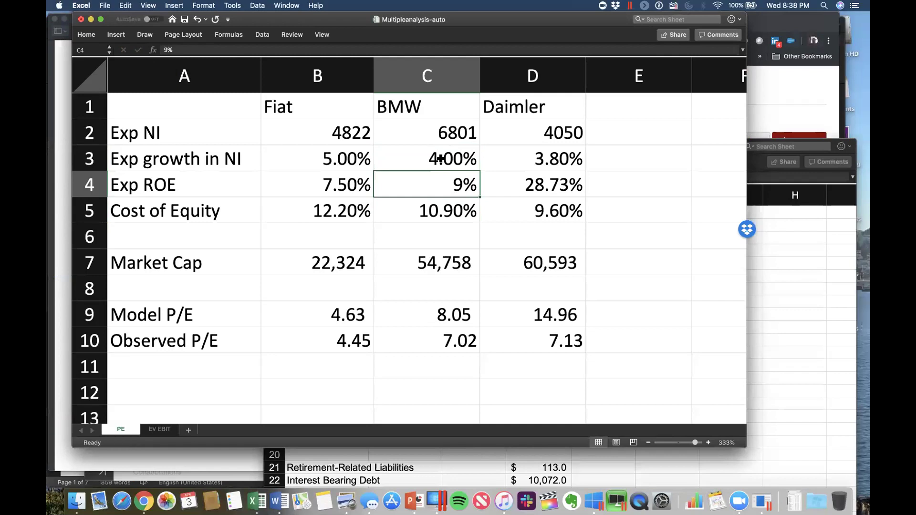
Set BMW's Exp ROE in C4 to 8%
click(441, 154)
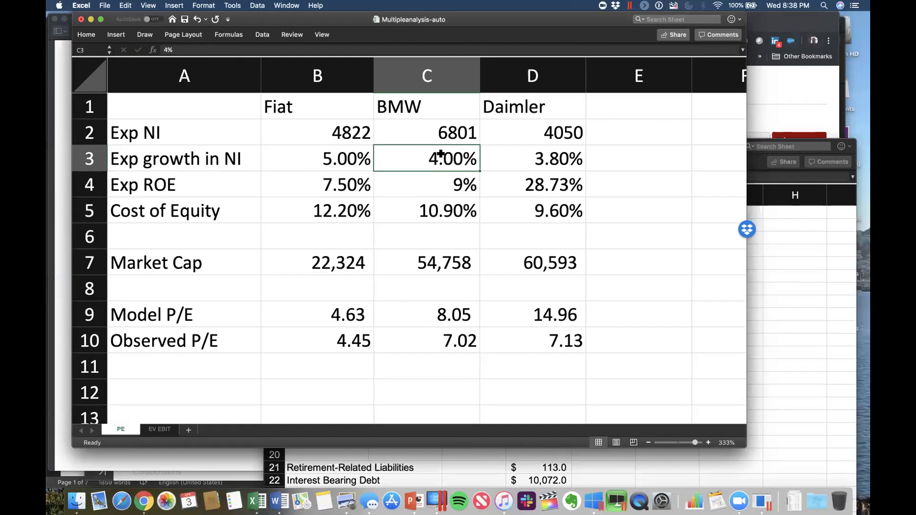
click(447, 176)
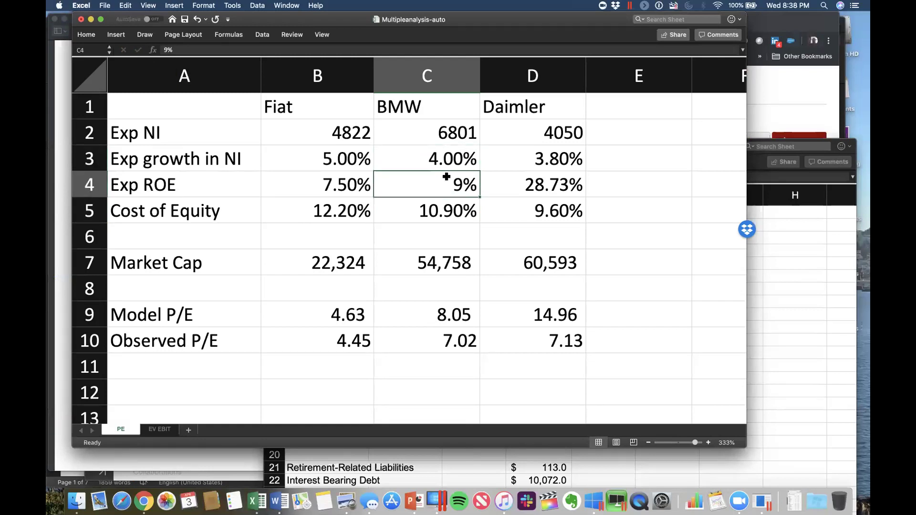
text(8)
key(Return)
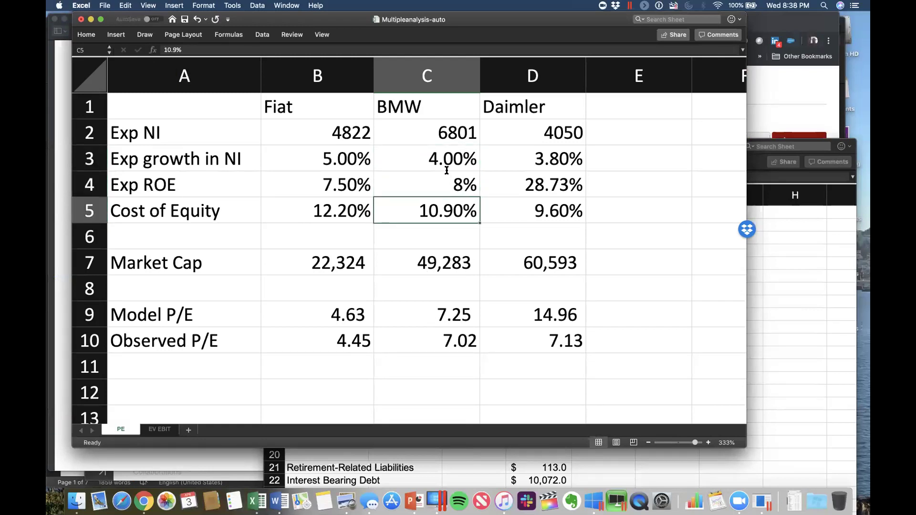
click(445, 185)
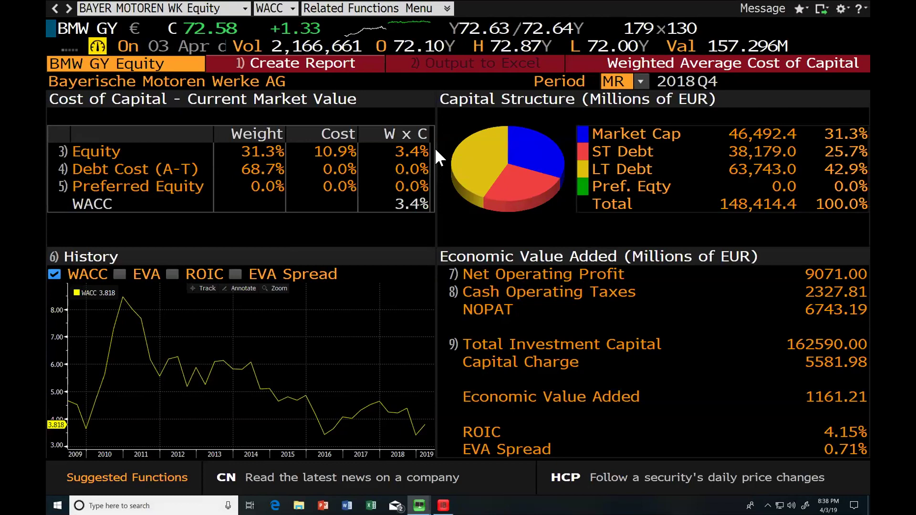
Return to the EEO consensus estimates in Bloomberg, hide the current multiples and load DAI GY Equity for Daimler AG
text(EEO)
key(Return)
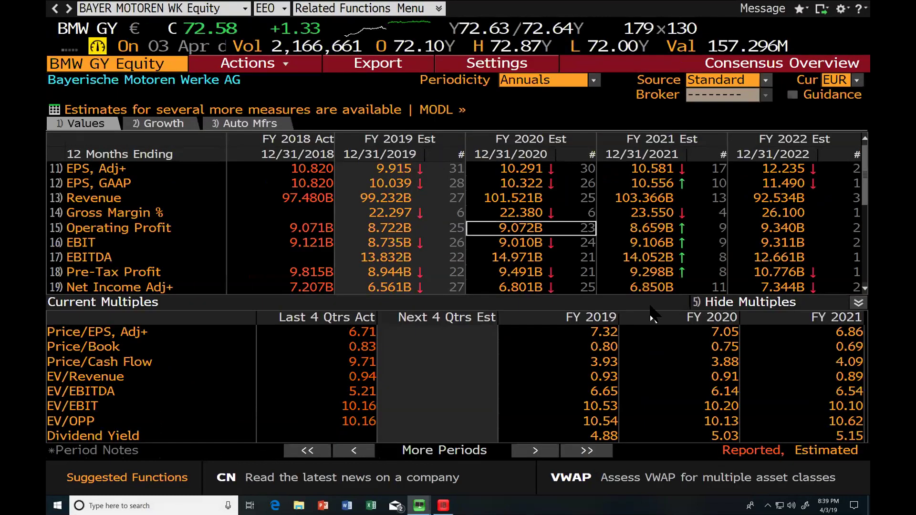
click(858, 302)
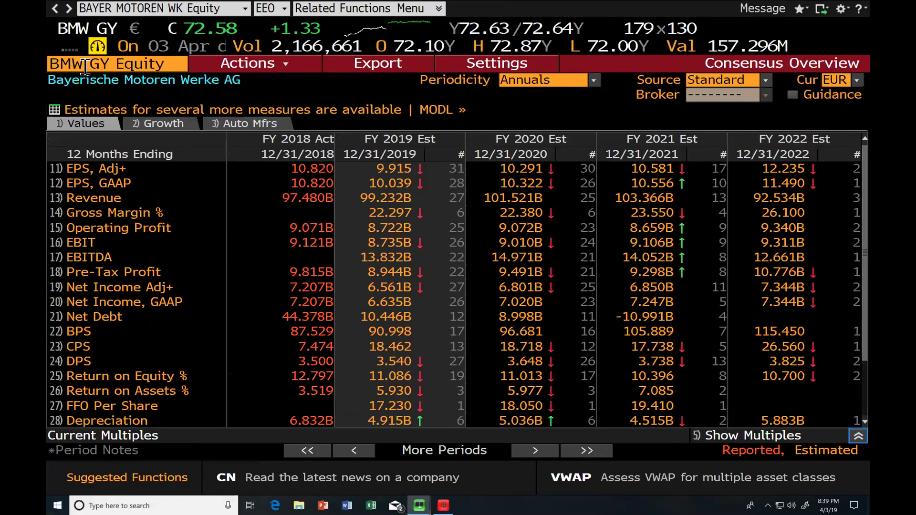
click(84, 67)
text(daimler)
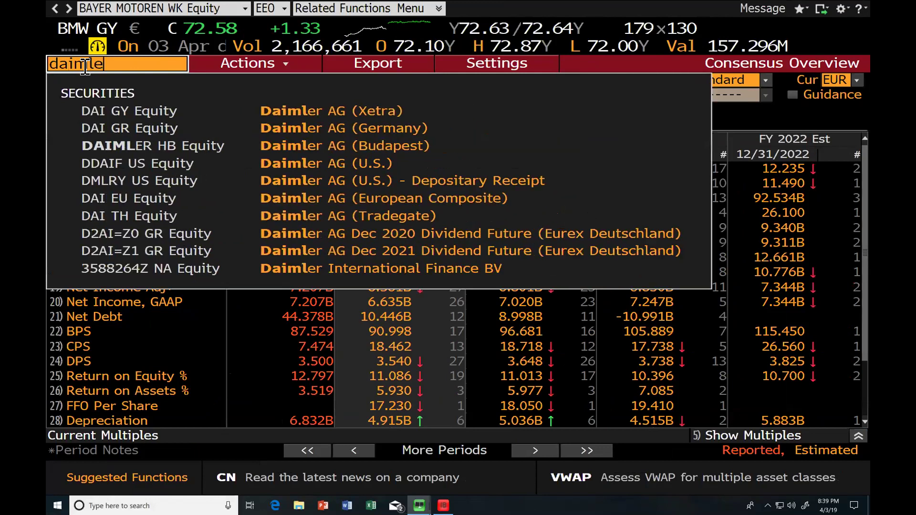
click(130, 111)
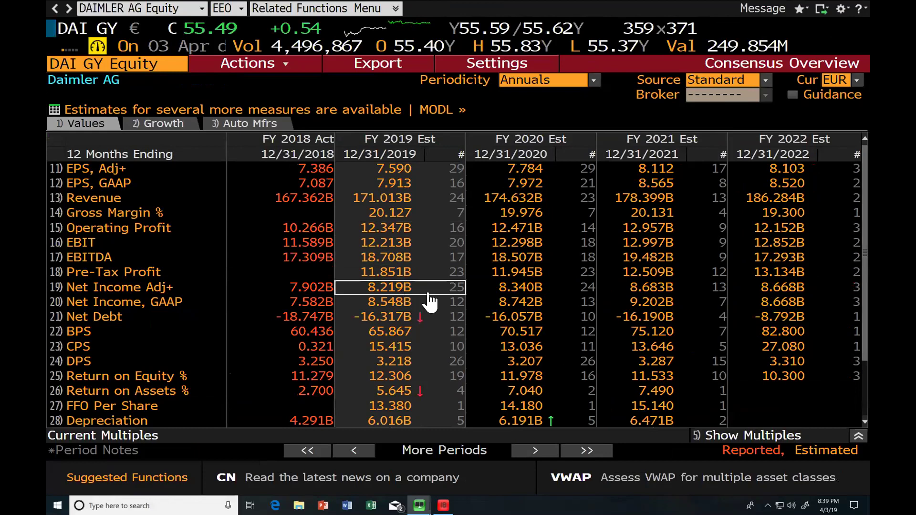
Switch to Excel and set Daimler's Exp NI in D2 to 11945 and its Exp ROE in D4 to 10%
key(super+Tab)
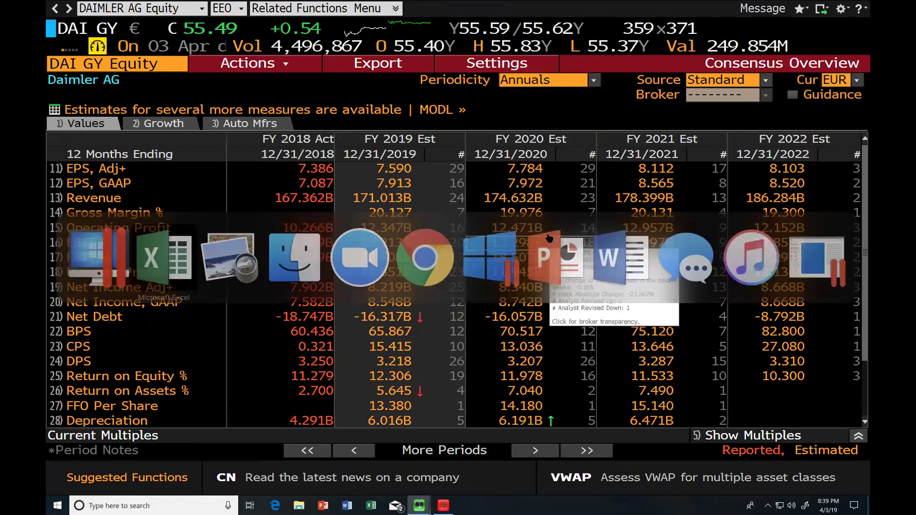
click(570, 128)
text(11945)
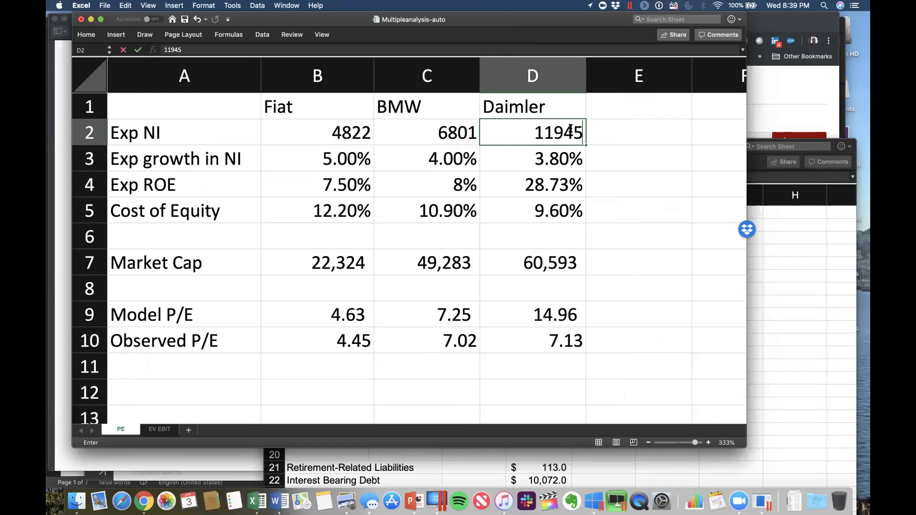
key(Return)
click(553, 181)
text(10)
key(Return)
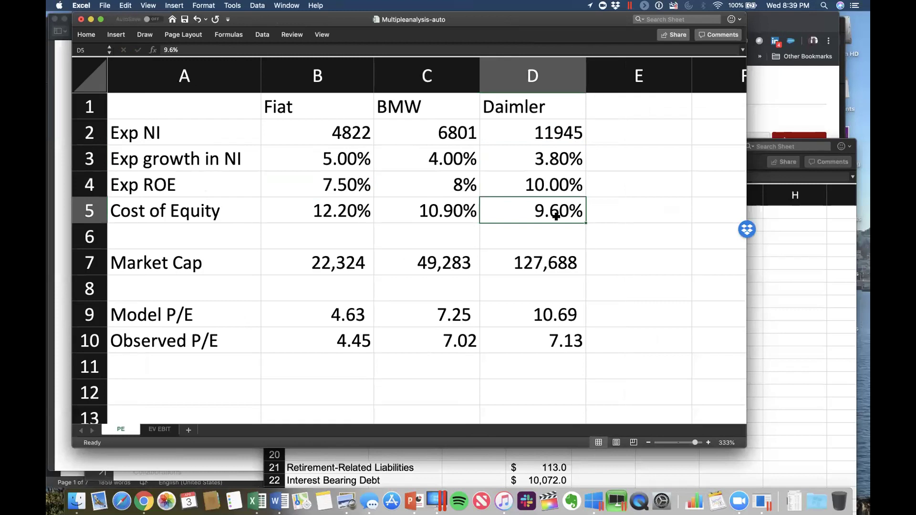
Look up Daimler's cost of equity with WACC in Bloomberg and set its Cost of Equity in D5 to 12.2% in Excel
key(ctrl+Right)
text(WACC)
key(Return)
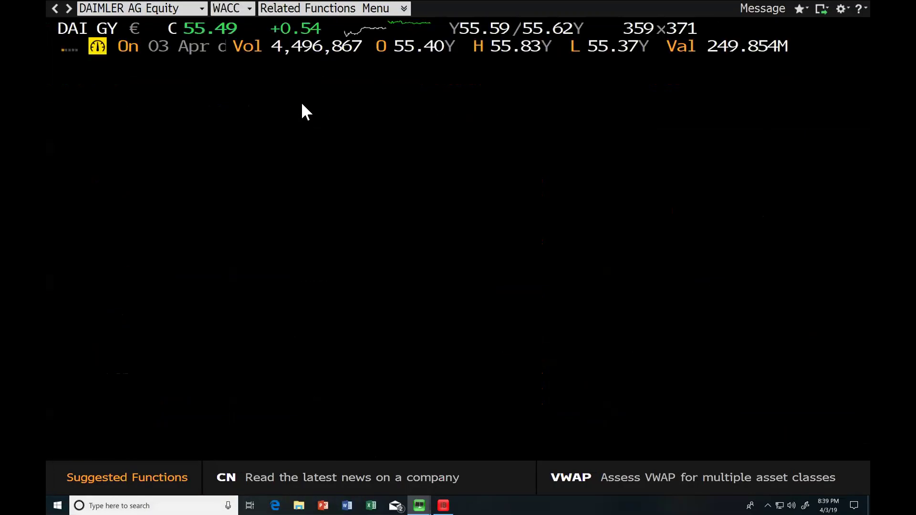
key(ctrl+Left)
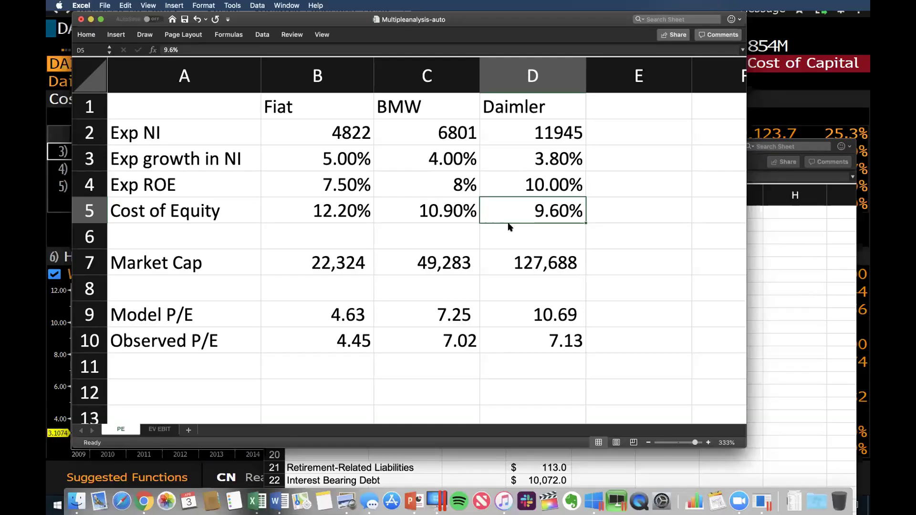
text(12.2)
key(Return)
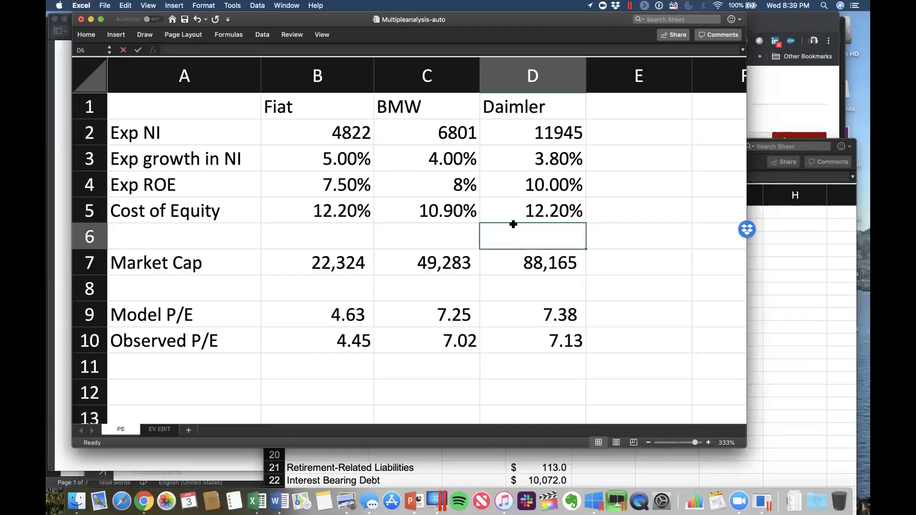
click(556, 160)
click(564, 197)
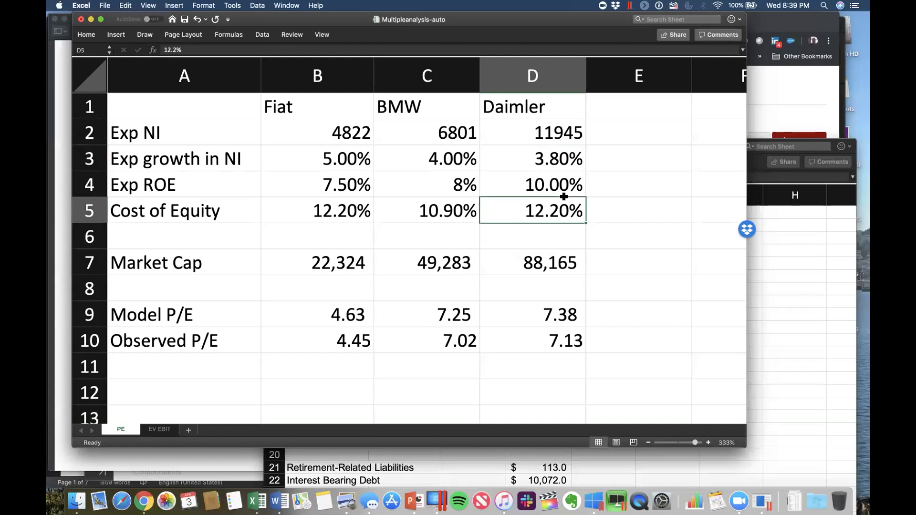
click(388, 170)
click(510, 205)
click(281, 183)
click(441, 198)
click(544, 200)
Set the Exp ROE in row 4 to 11.5% for Fiat, 11.5% for BMW and 11% for Daimler
click(339, 182)
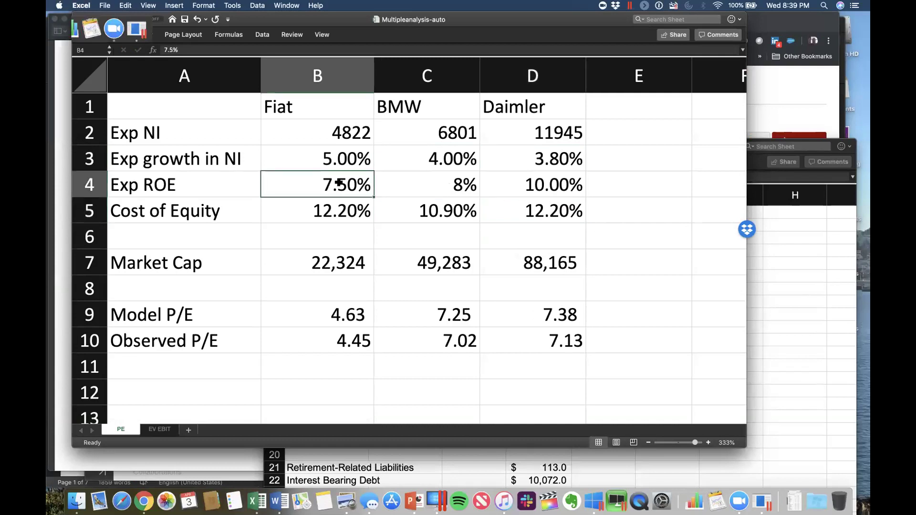
text(11.5)
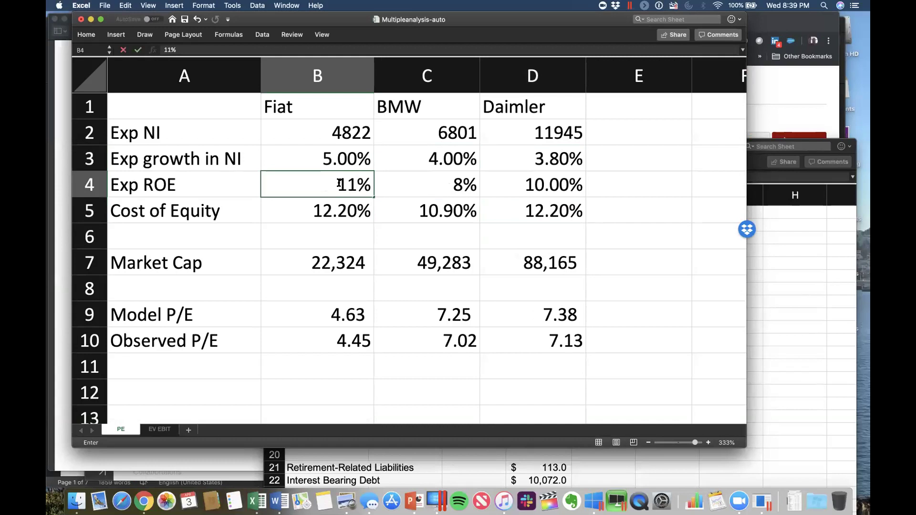
key(Tab)
text(11.5)
key(Tab)
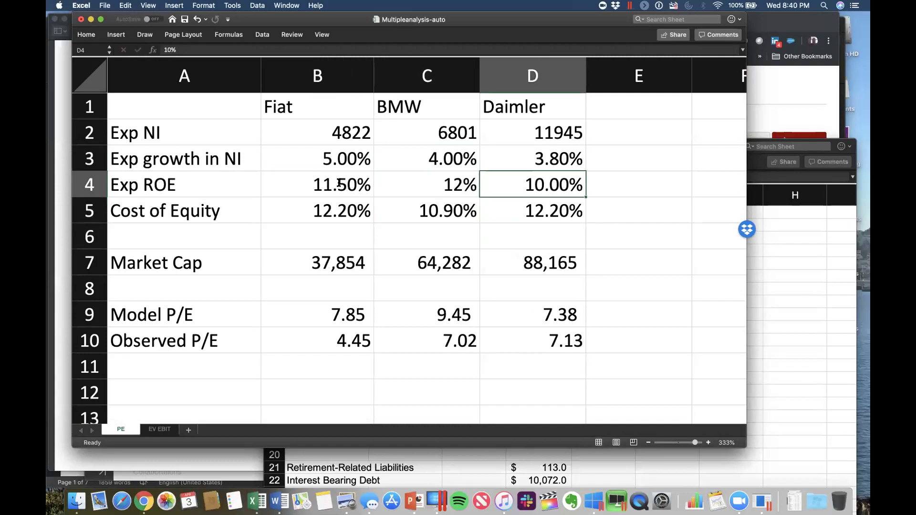
text(11)
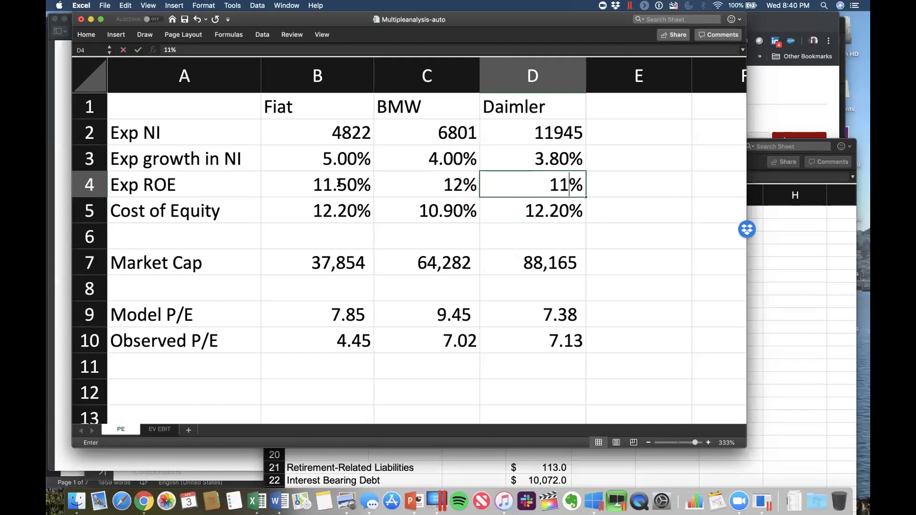
key(Return)
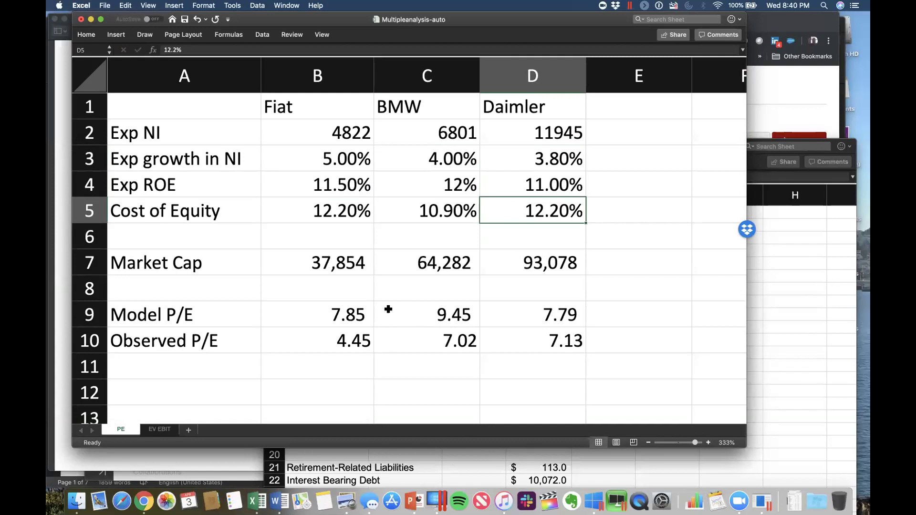
Compare the model and observed P/Es of Fiat and BMW against their growth, ROE and cost of equity assumptions
click(343, 334)
mouse_move(449, 356)
mouse_down()
mouse_move(439, 342)
mouse_move(455, 338)
mouse_up()
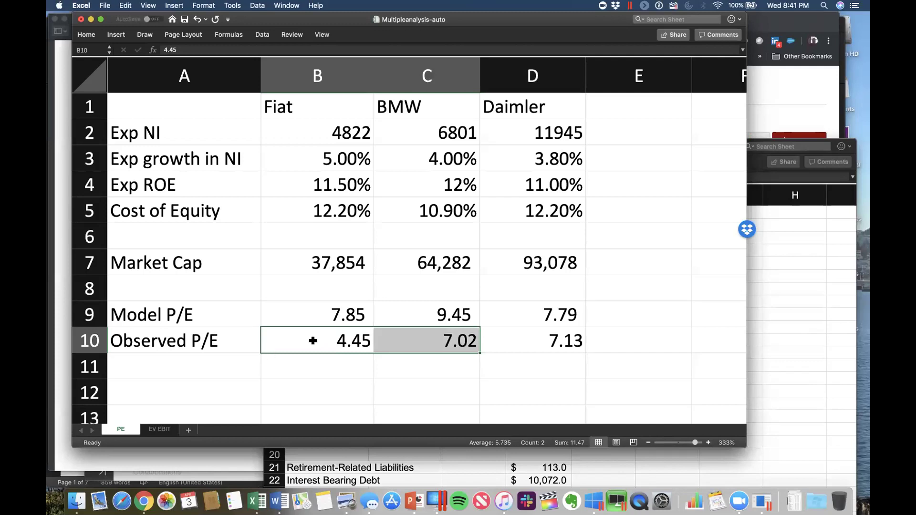
click(338, 339)
click(434, 339)
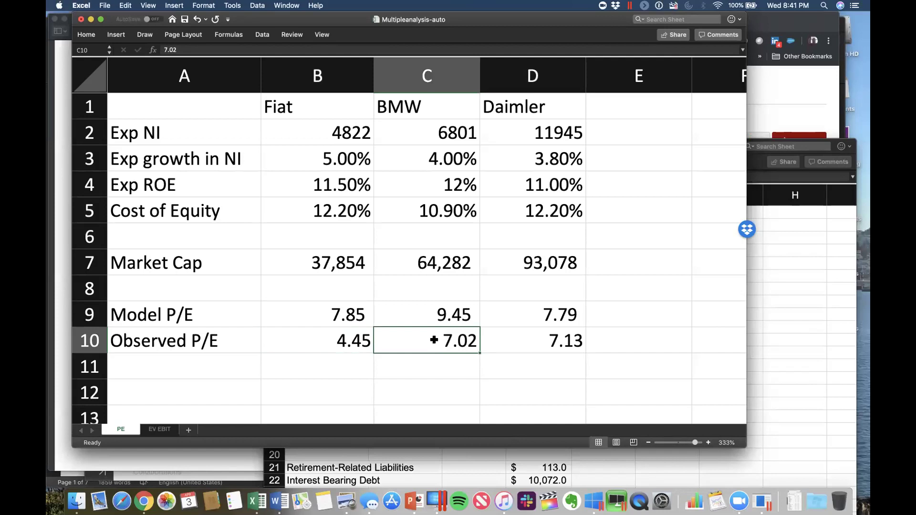
drag(333, 190, 420, 204)
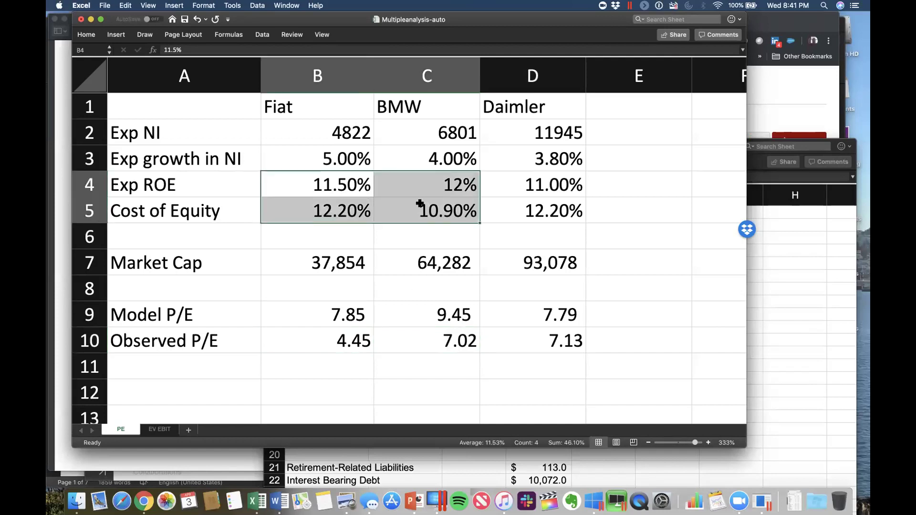
click(444, 311)
click(351, 311)
click(435, 312)
click(358, 319)
click(377, 332)
click(312, 313)
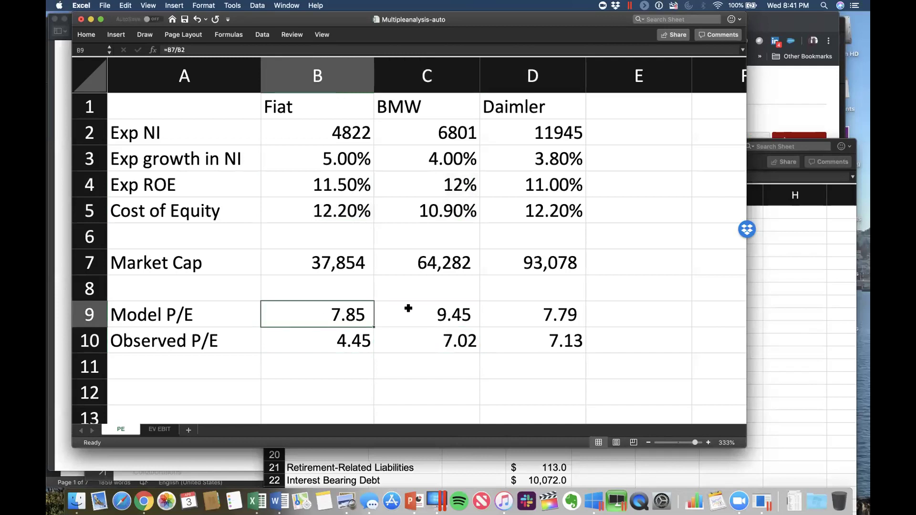
click(390, 160)
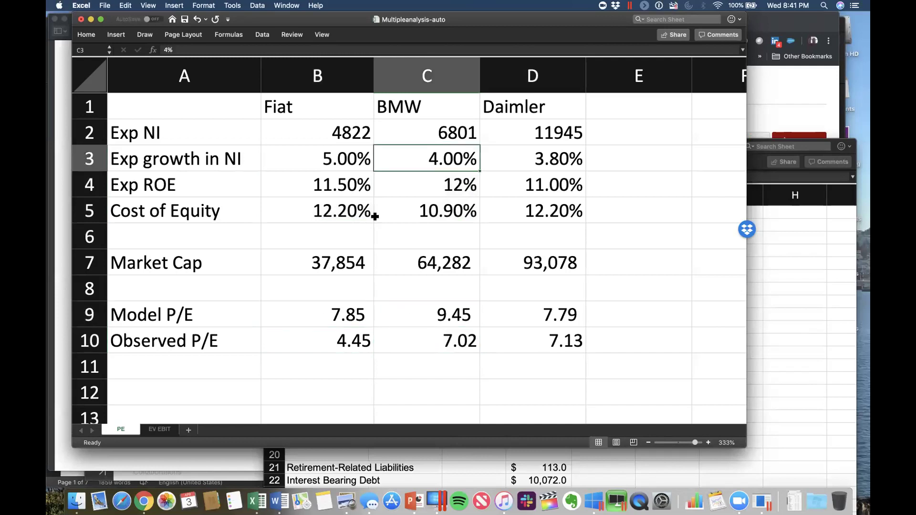
click(337, 343)
click(395, 348)
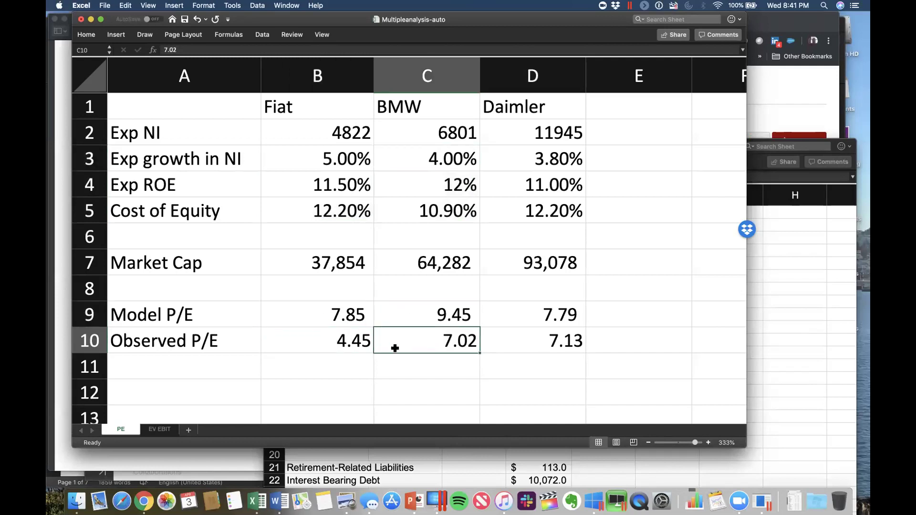
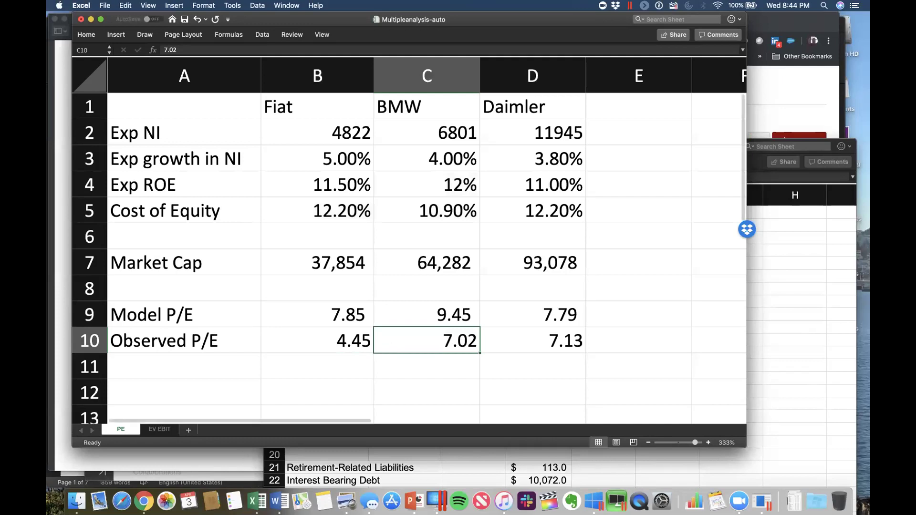
Switch to Bloomberg, load LMT US Equity for Lockheed Martin and run the RV relative valuation function
click(612, 499)
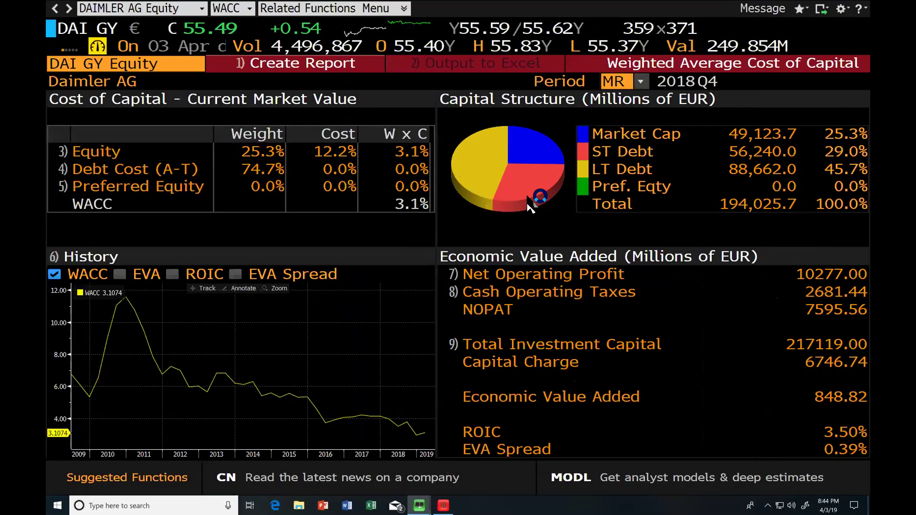
text(LMT)
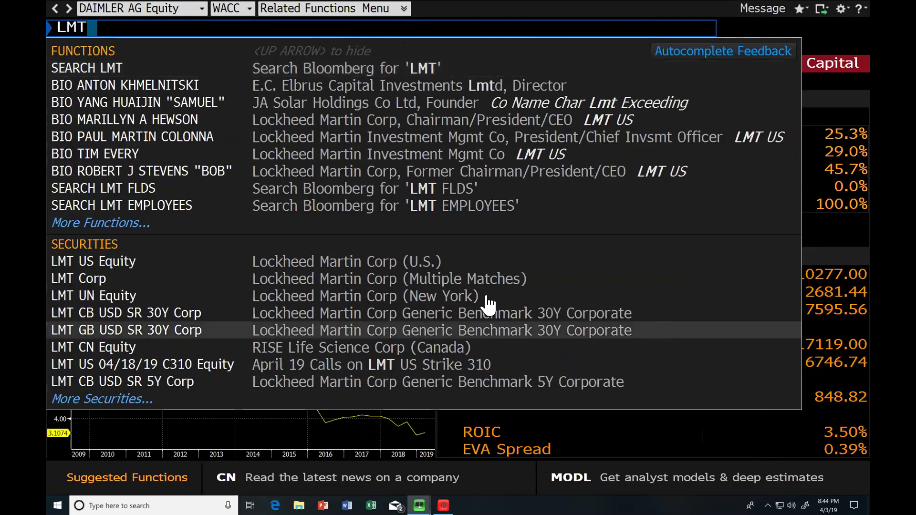
click(502, 262)
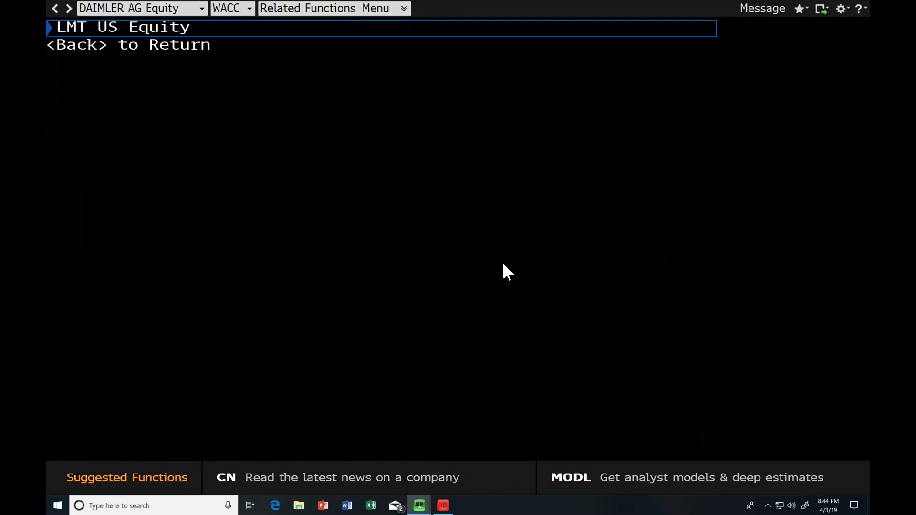
text(RV)
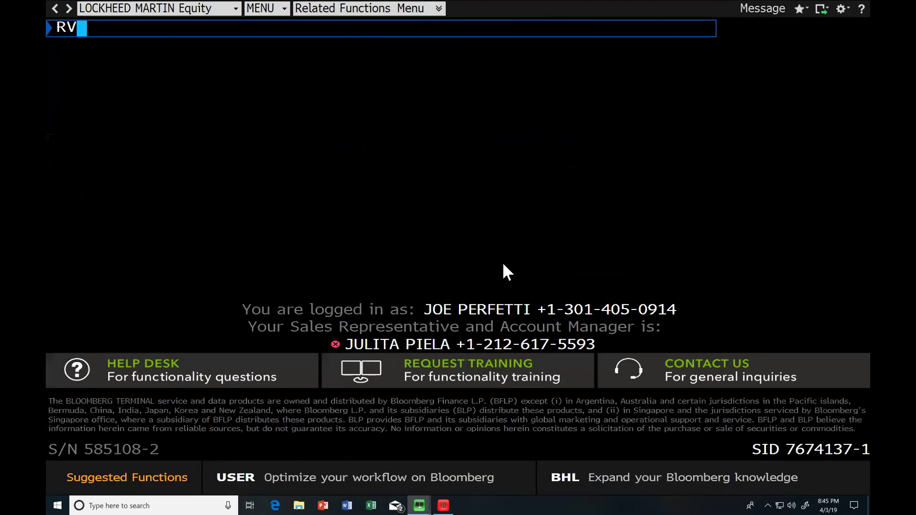
key(Return)
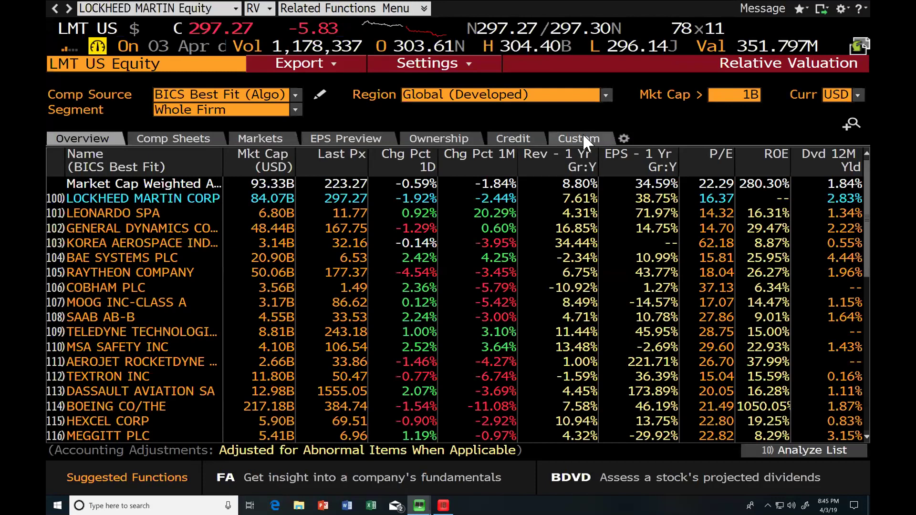
Open the custom template for Lockheed Martin's peer comparison and add the Cycle Time field as a column
click(582, 134)
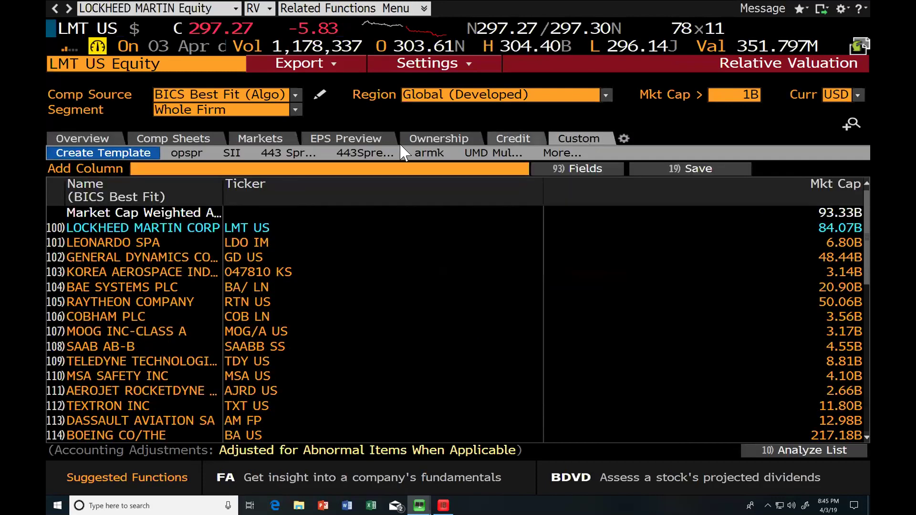
text(cycle)
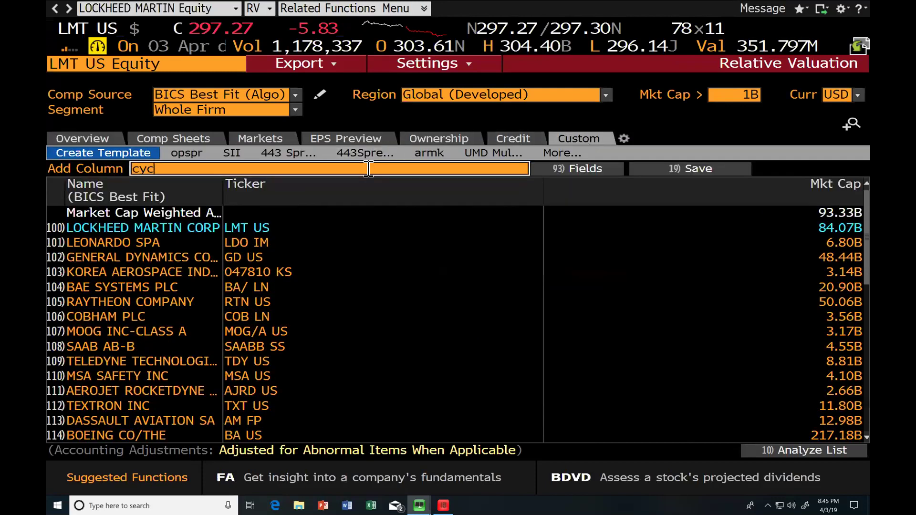
click(380, 207)
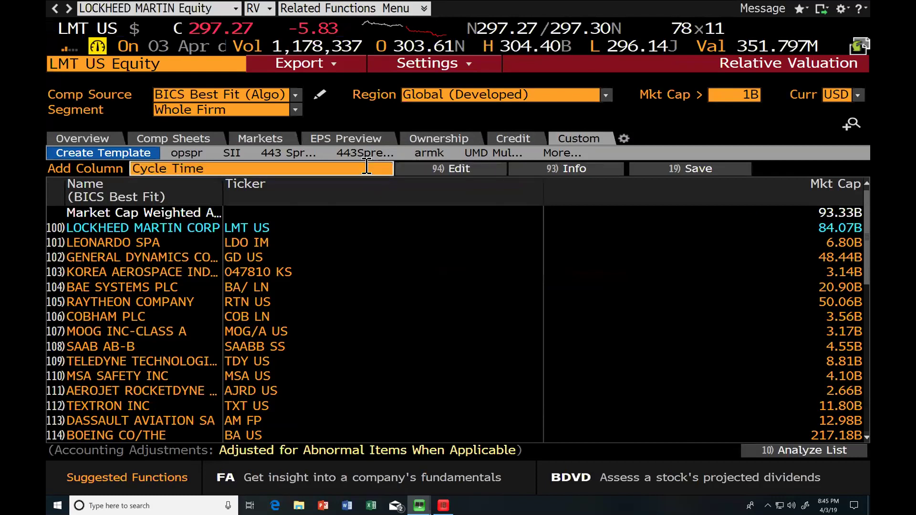
key(Return)
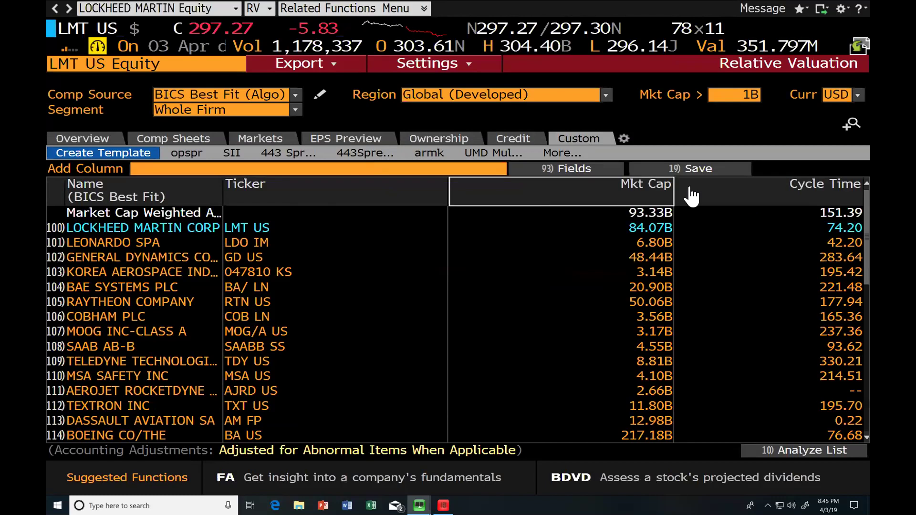
Sort the peer companies by Cycle Time in ascending order, trying the descending order as well
click(842, 205)
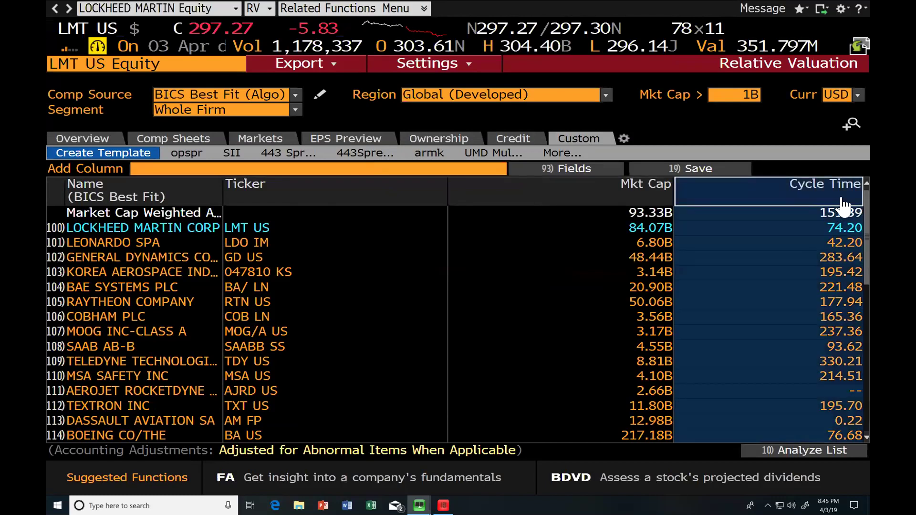
click(827, 203)
click(828, 203)
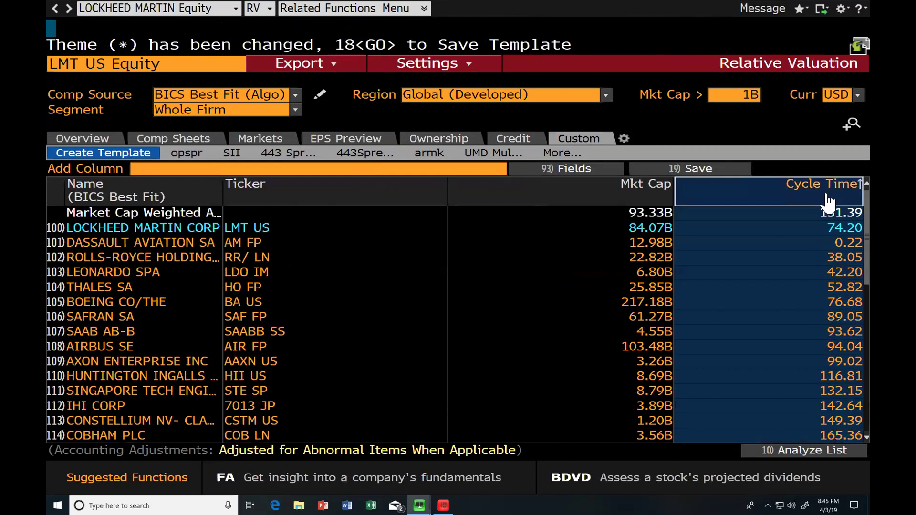
click(828, 203)
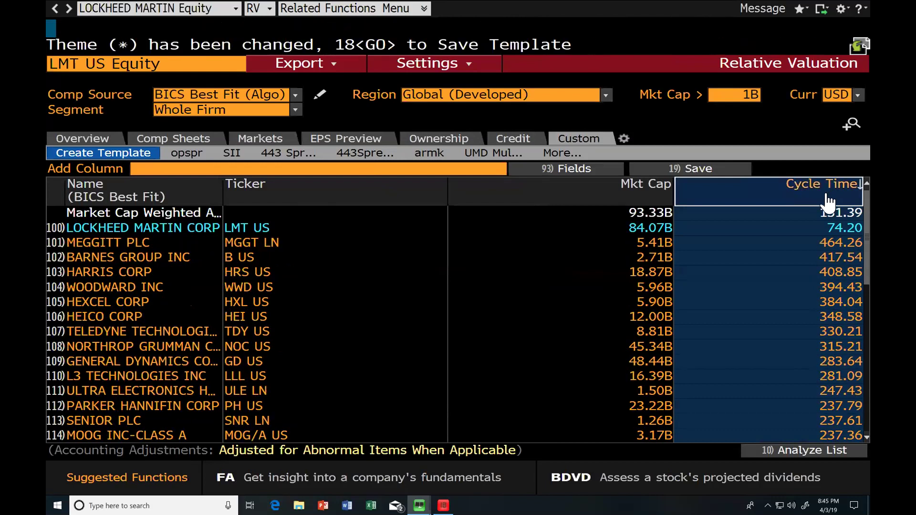
click(829, 203)
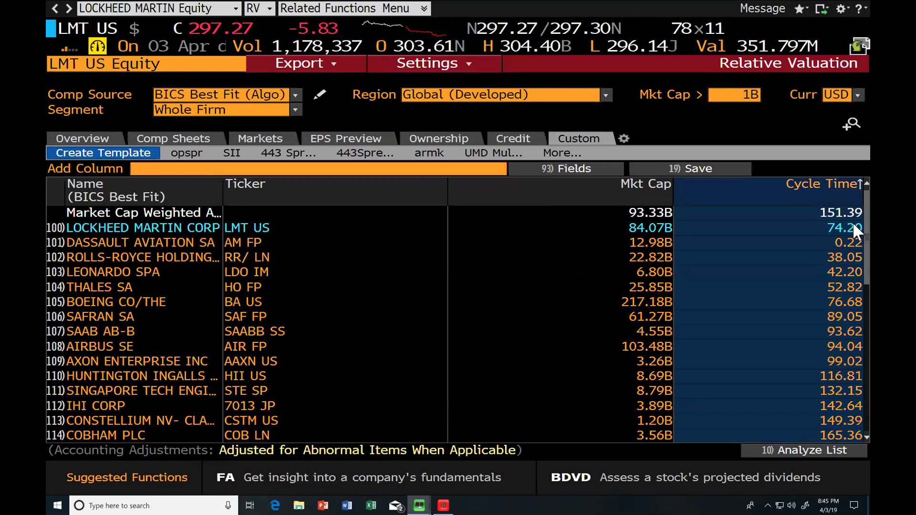
Add the Operating Invested Capital custom field as a column to the peer table and clear the Cycle Time sort
click(485, 171)
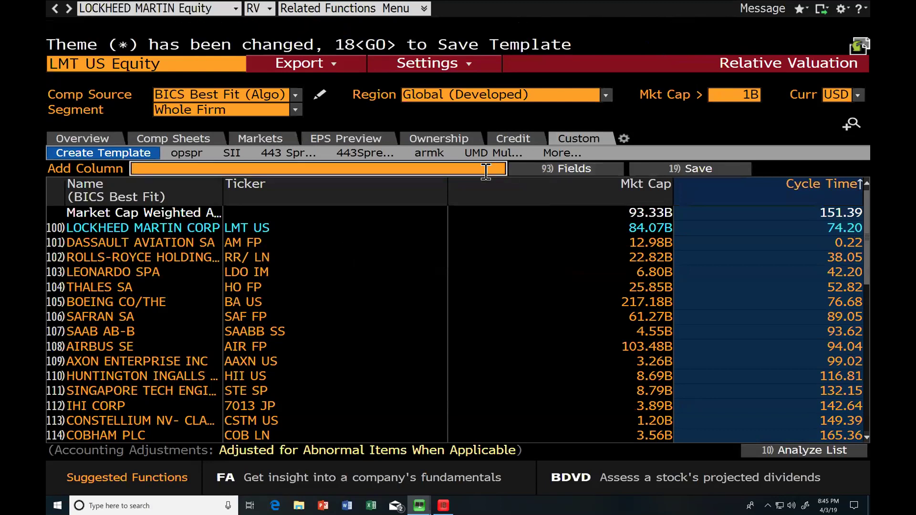
text(invest)
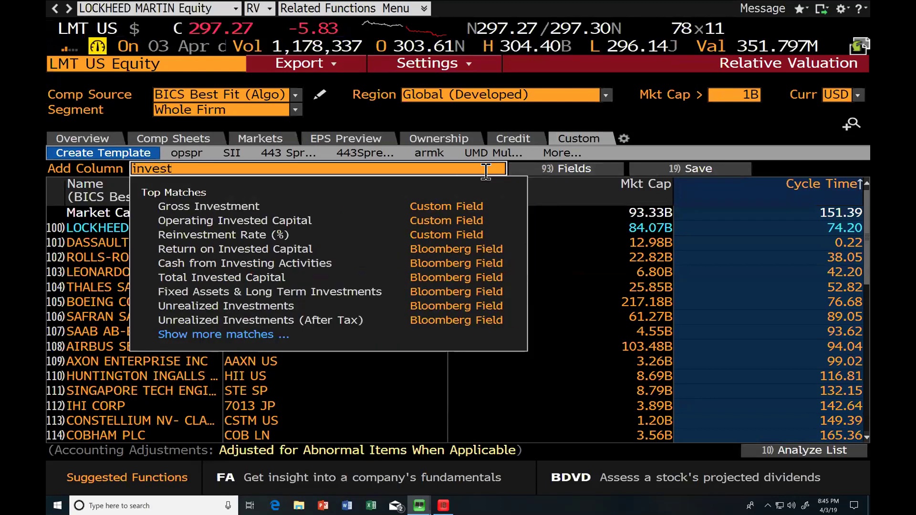
click(436, 224)
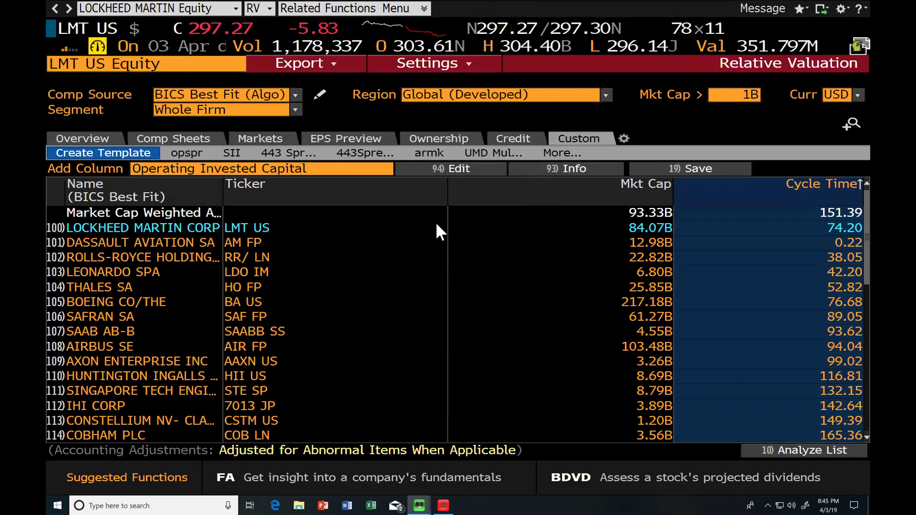
click(358, 170)
click(358, 170)
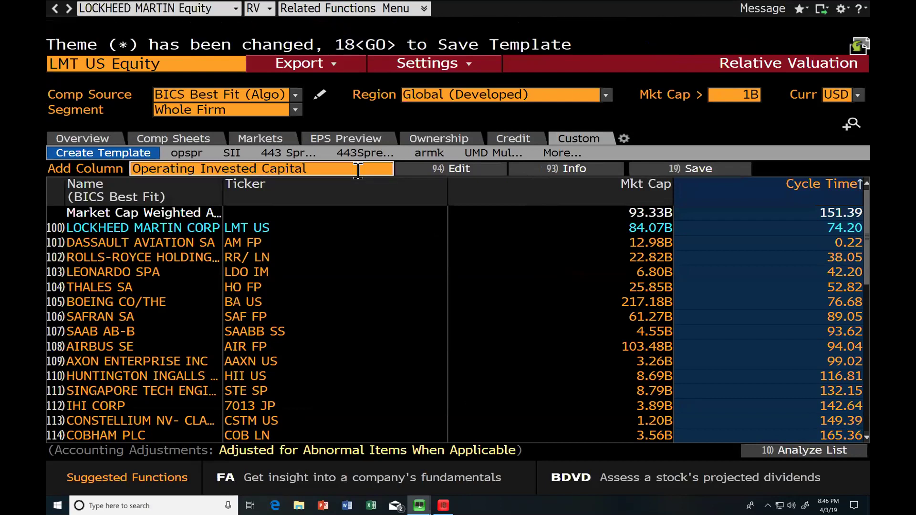
key(Return)
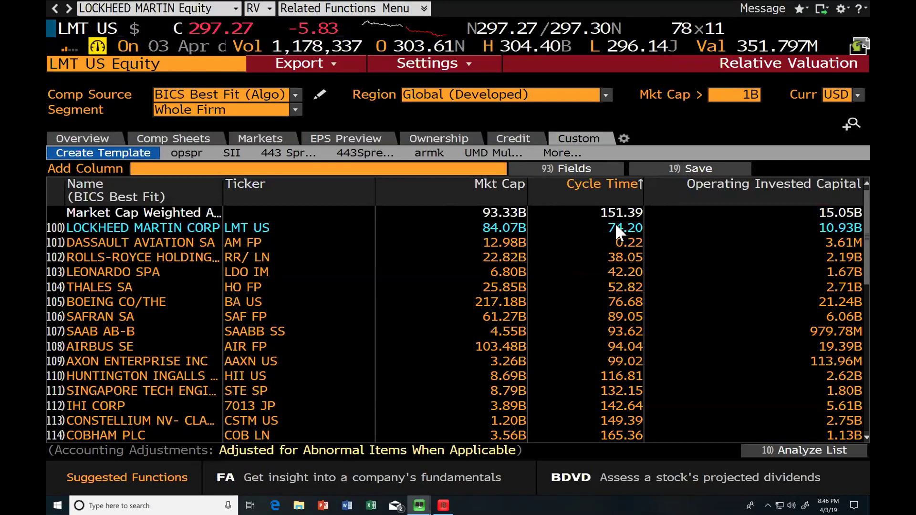
drag(805, 210, 603, 201)
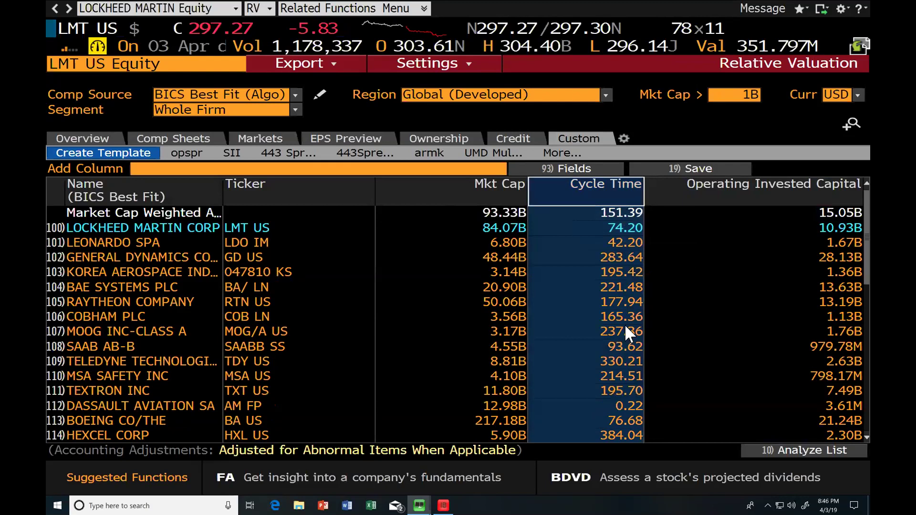
Sort Lockheed Martin's peer companies by Cycle Time in descending order
click(612, 197)
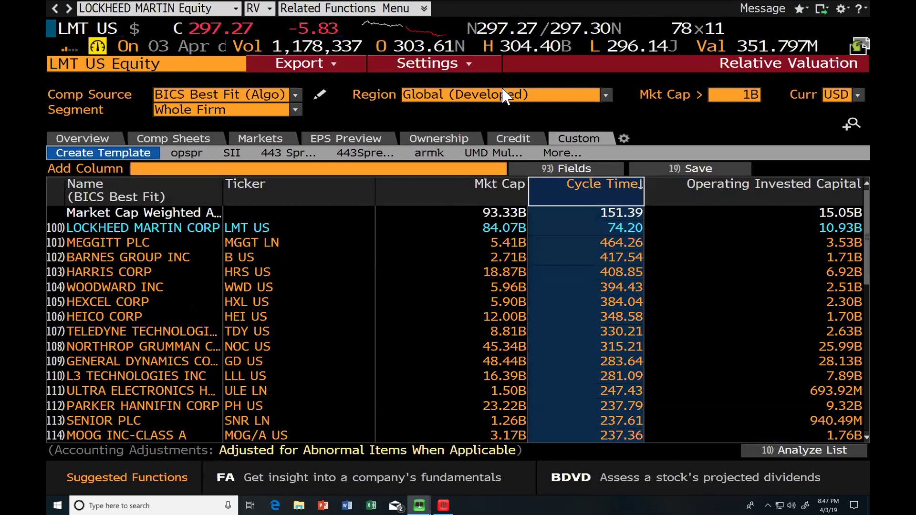
Try to load FIAT GR Equity for the relative valuation, discarding the unsaved template changes
click(169, 63)
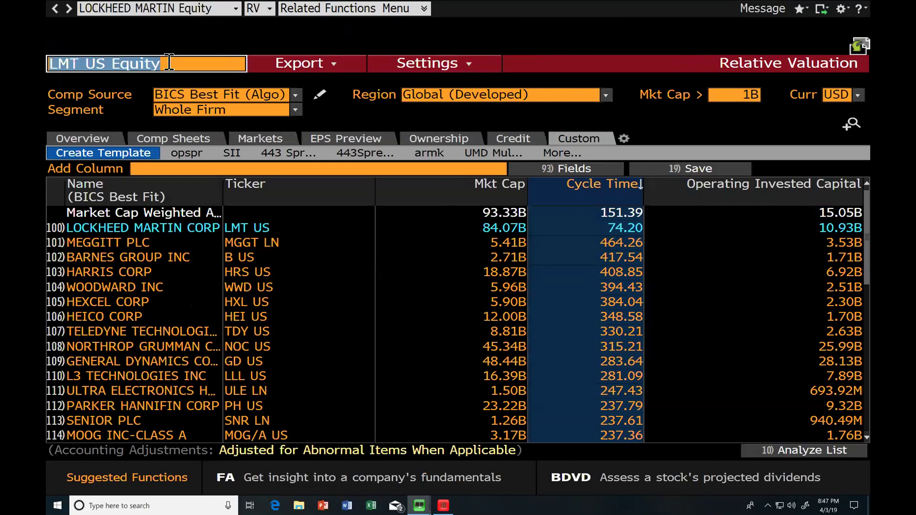
text(FIAT)
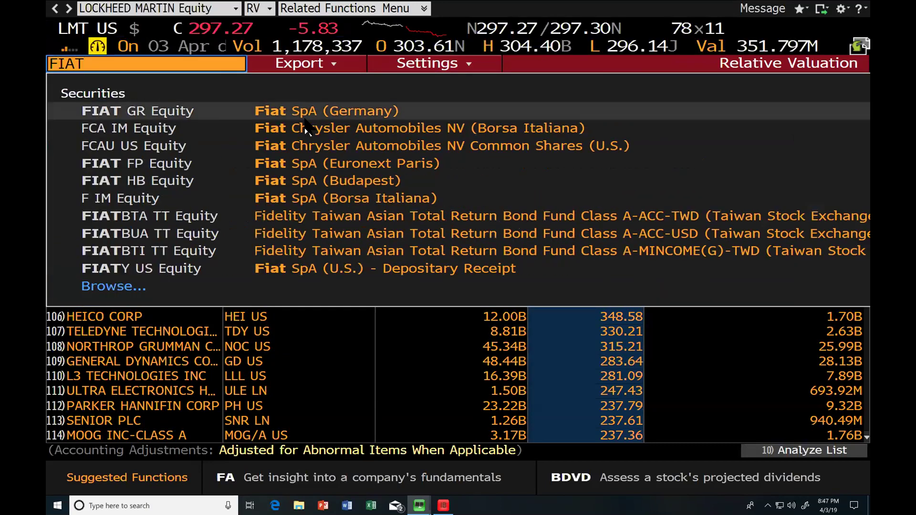
click(312, 114)
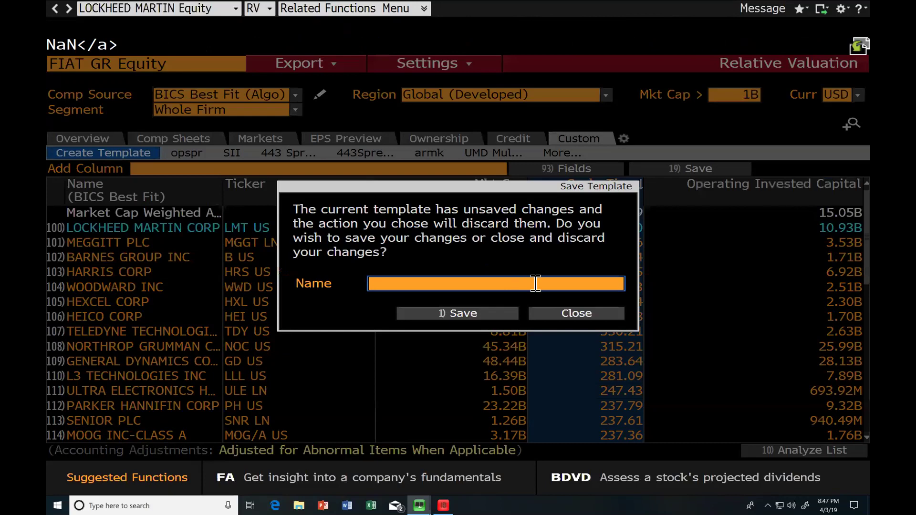
click(570, 311)
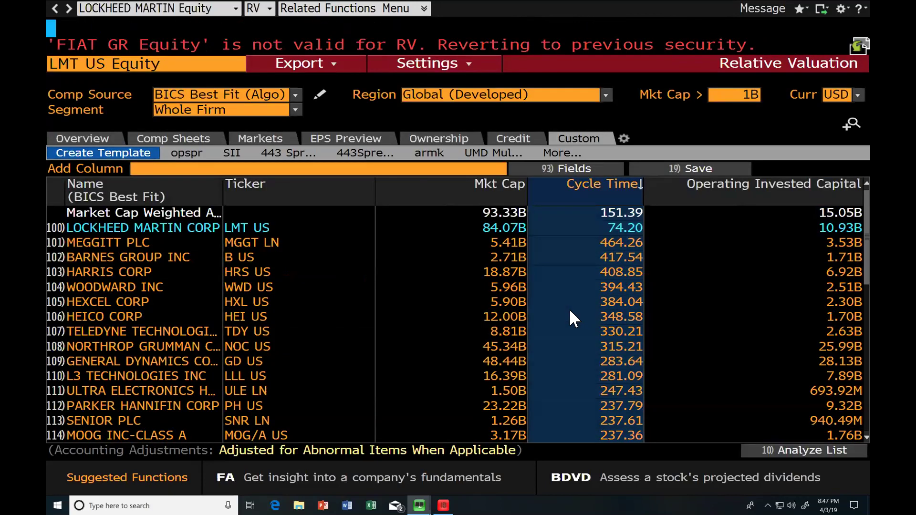
Load FCA IM Equity, Fiat Chrysler Automobiles NV on Borsa Italiana, for the relative valuation
click(207, 62)
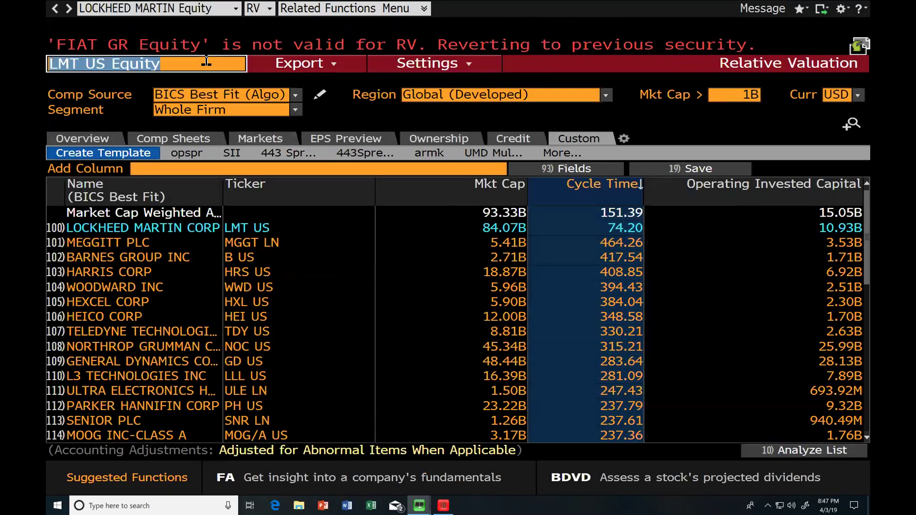
text(FIAT)
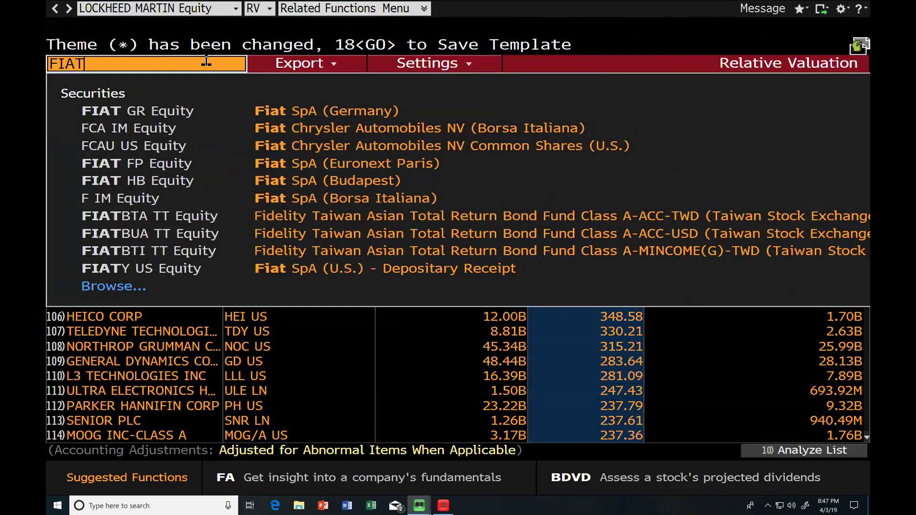
click(296, 132)
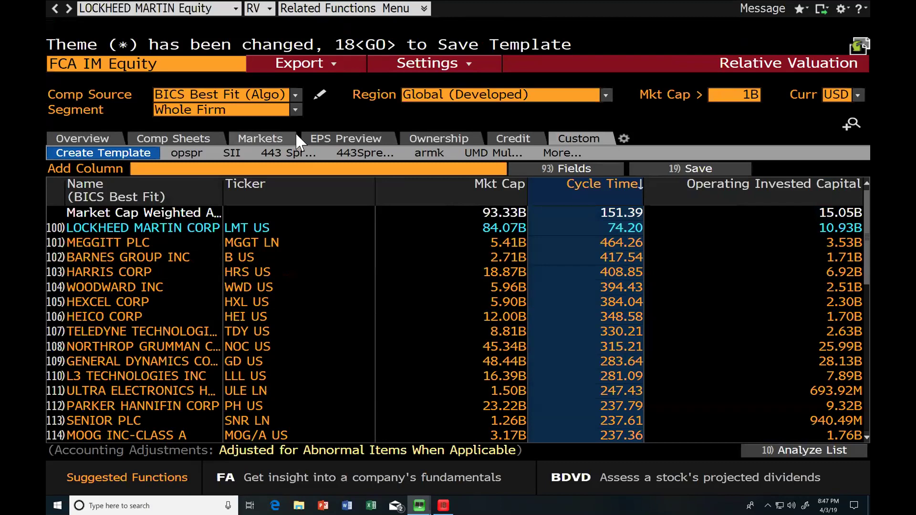
Add the Cycle Time custom field as a column to Fiat Chrysler's analyst-curated peer table
click(388, 169)
text(cy)
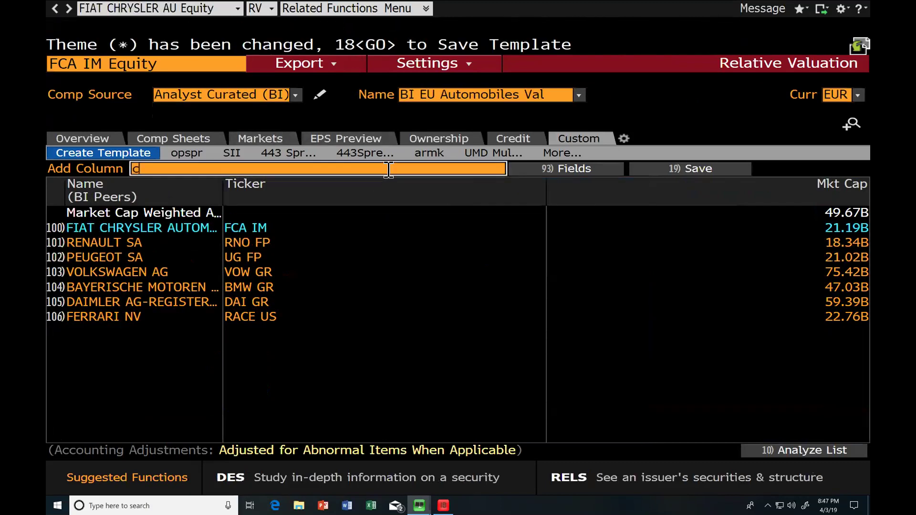
click(414, 206)
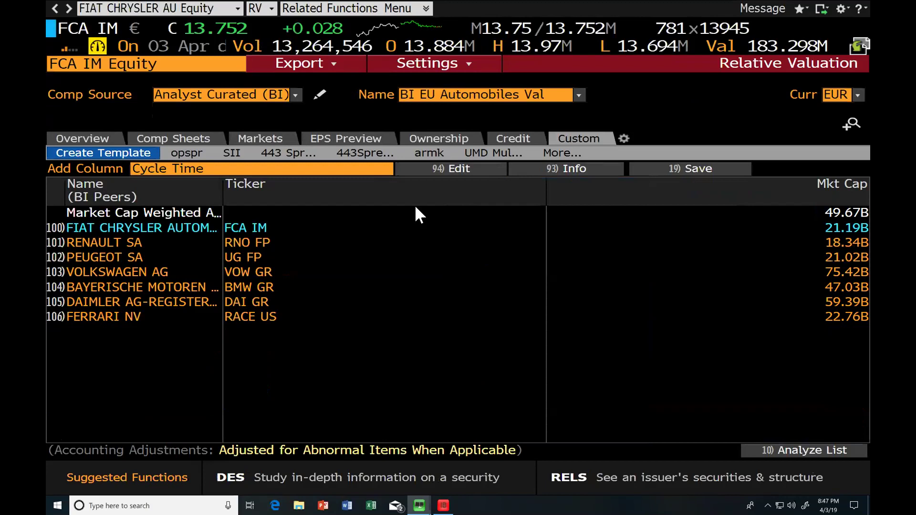
click(376, 165)
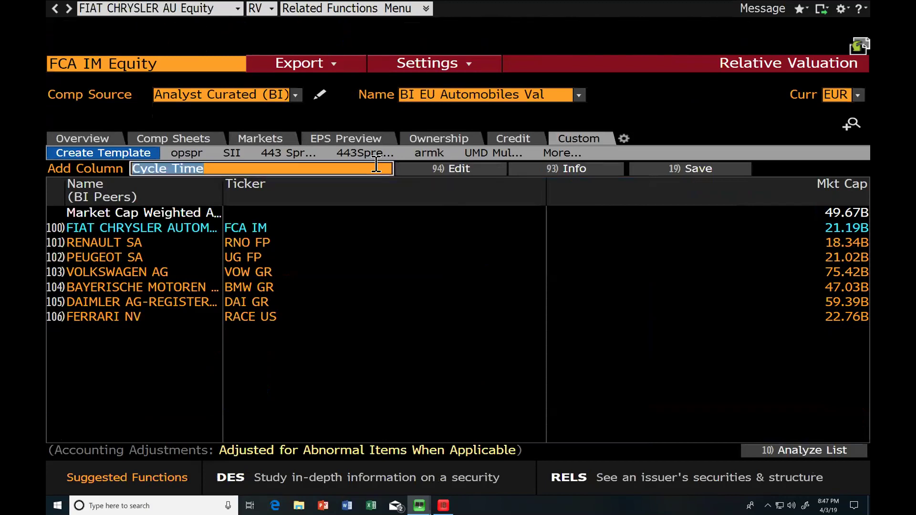
key(Return)
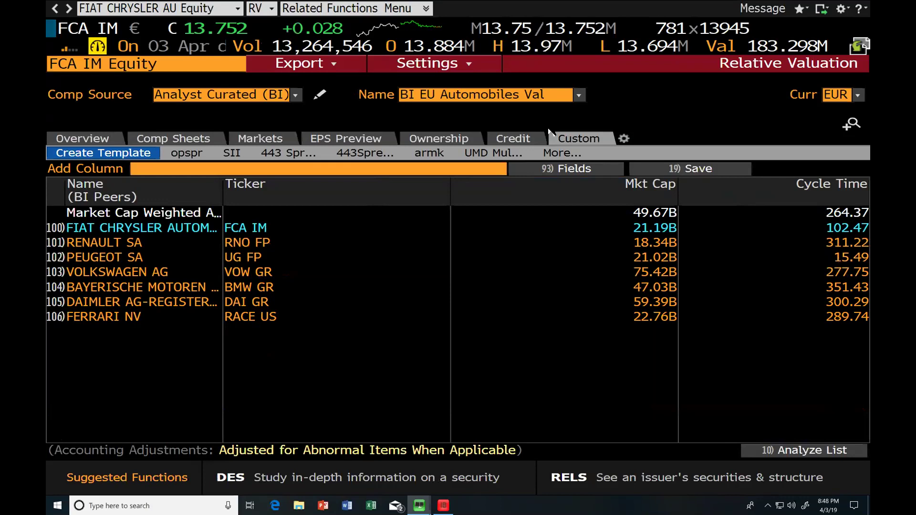
Change the comp source to Global Industry Classification Standard and discard the unsaved template changes
click(296, 94)
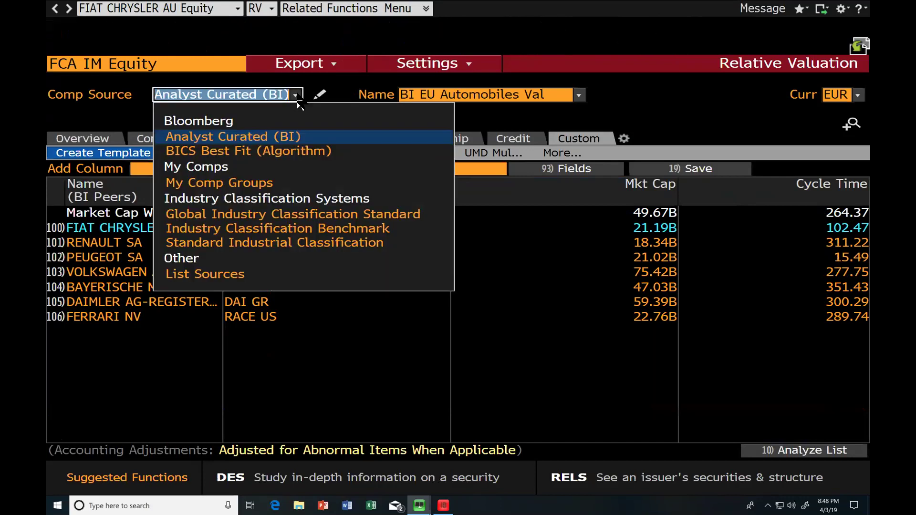
click(265, 213)
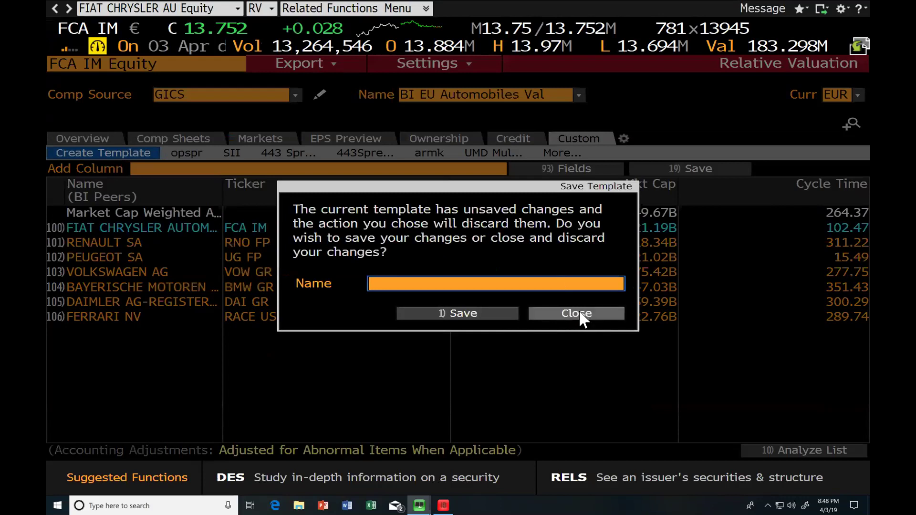
click(579, 313)
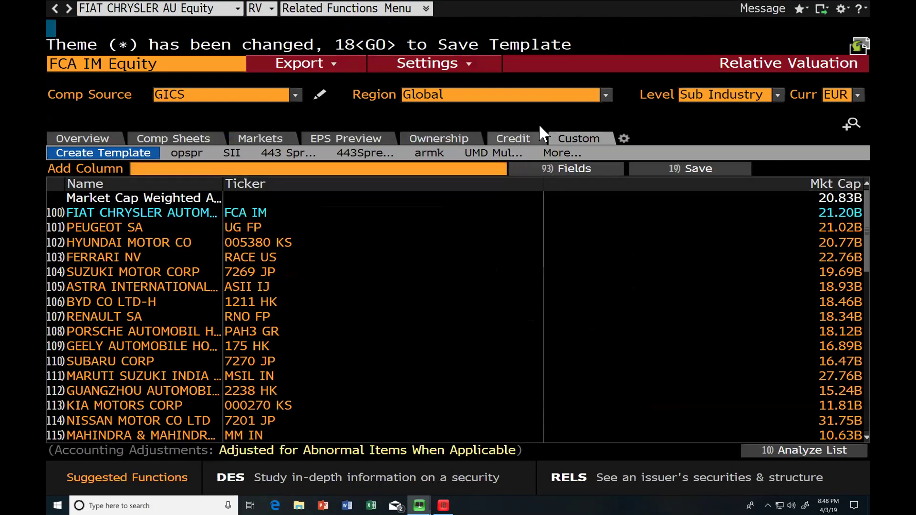
Add the Cycle Time custom field as a column to Fiat Chrysler's GICS global peer table
click(325, 167)
text(cyc)
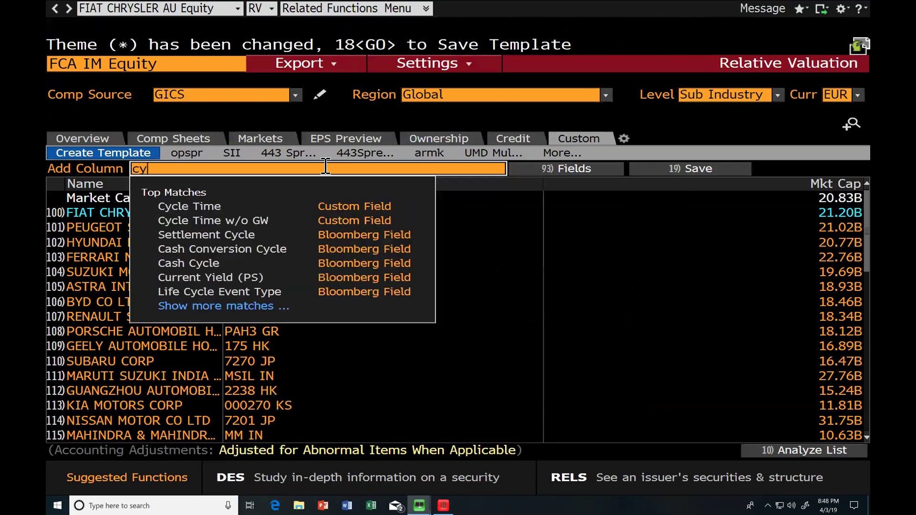
click(357, 208)
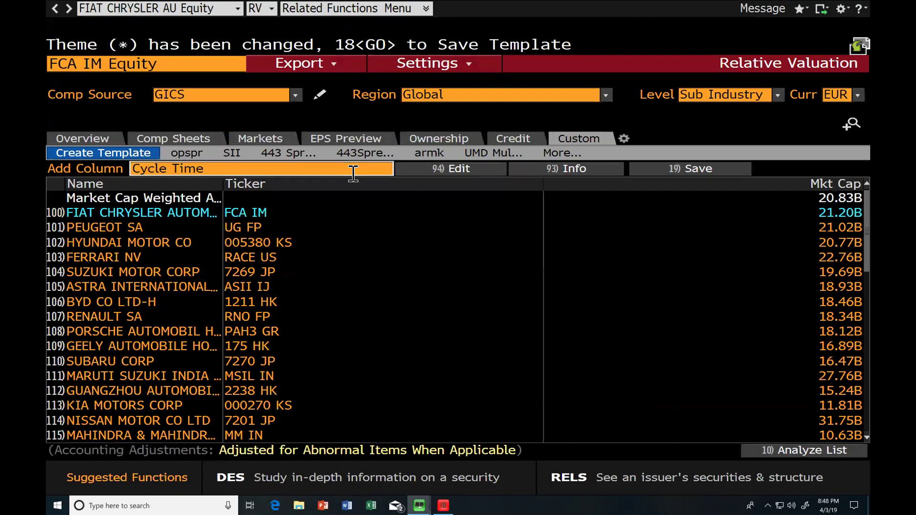
key(Return)
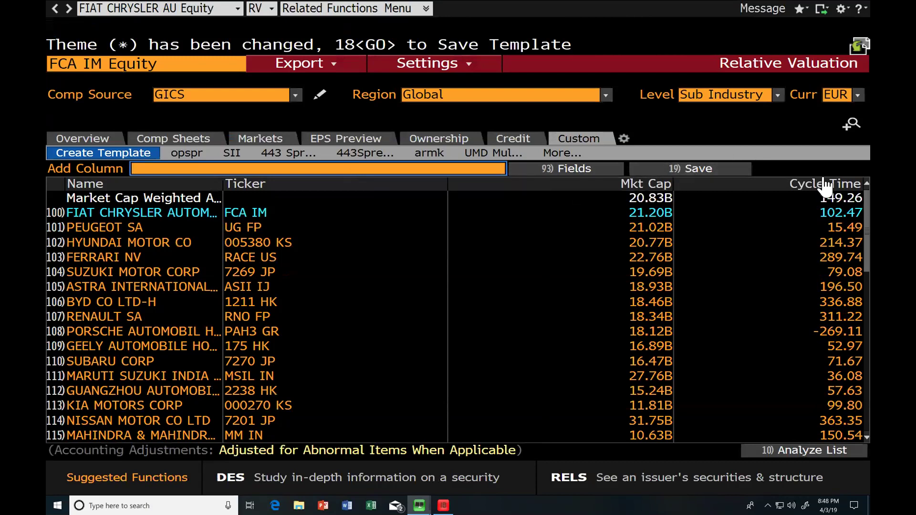
Sort the global automaker peers by Cycle Time in descending order and look through the ranked list
click(848, 186)
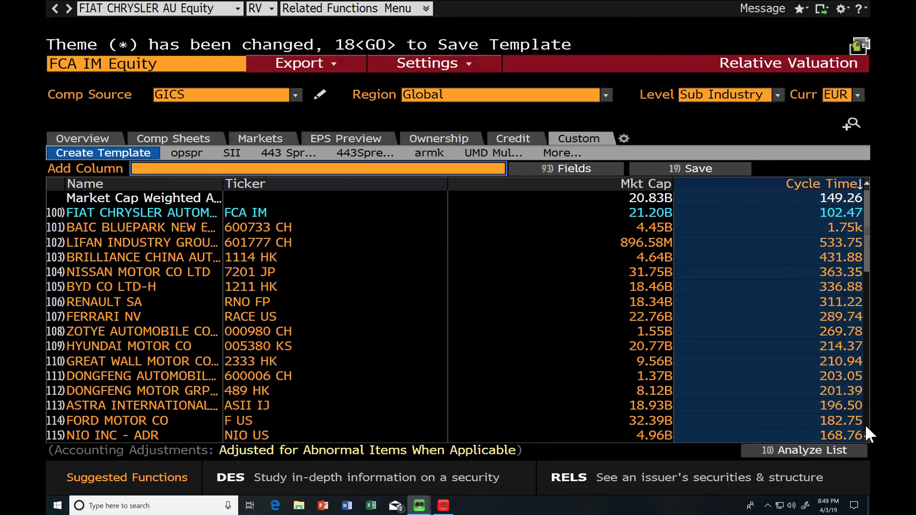
scroll(868, 433, down, 12)
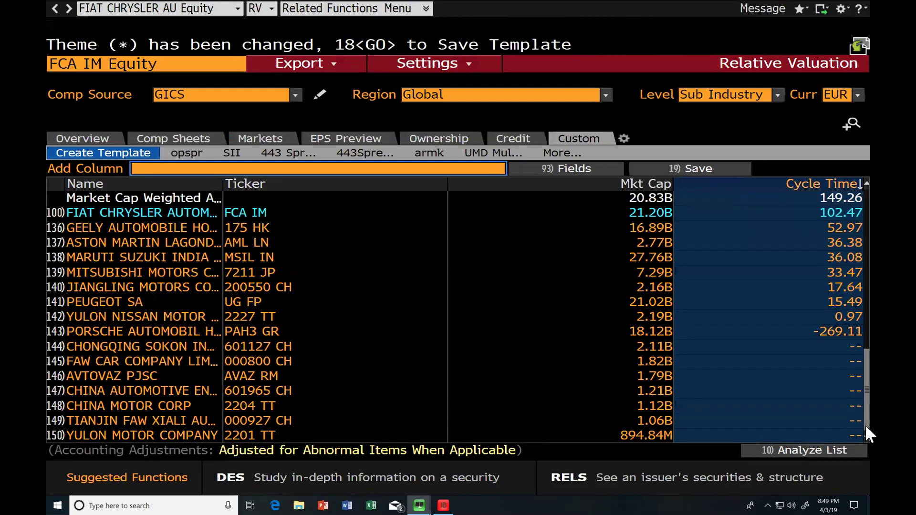
click(866, 332)
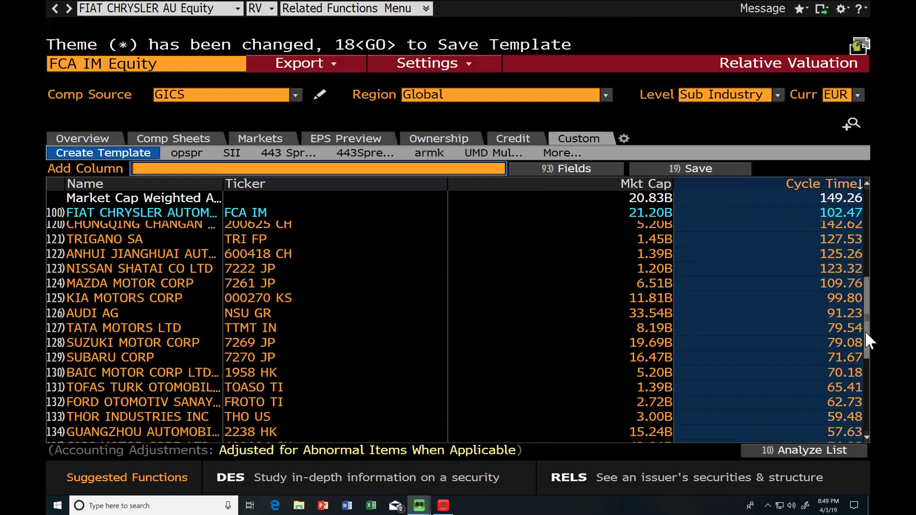
Switch to Excel and close the Multipleanalysis-auto workbook without saving its changes
key(ctrl+Left)
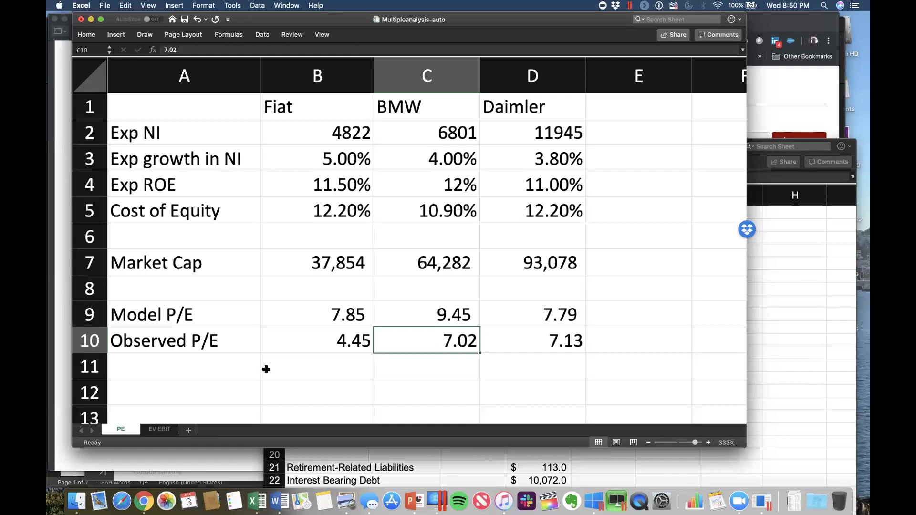
click(81, 19)
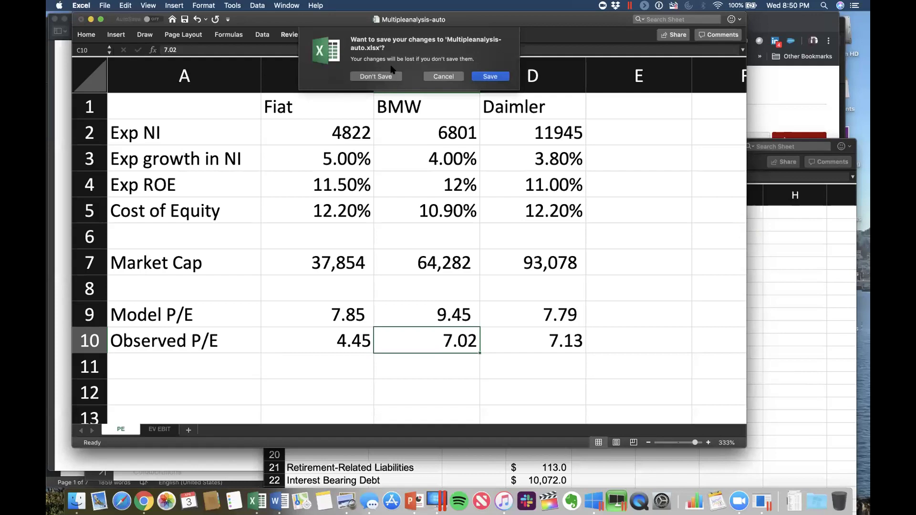
click(384, 76)
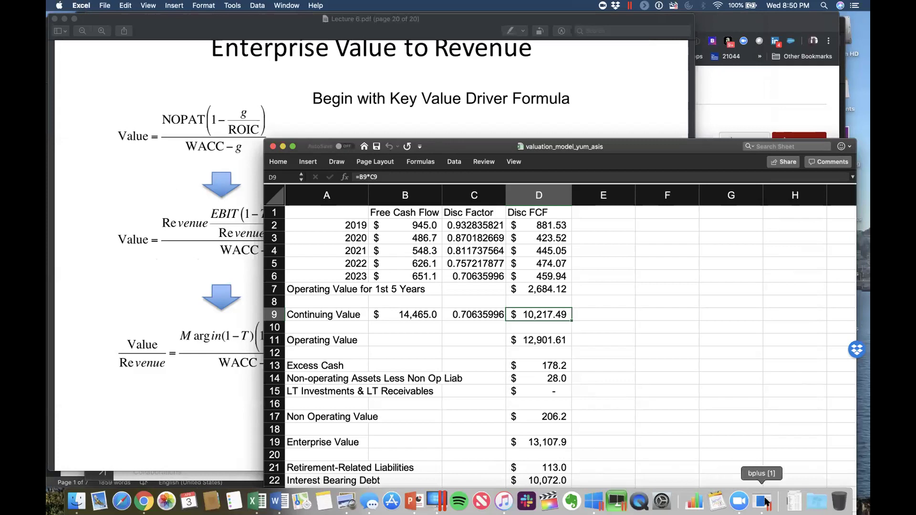
Switch to Chrome and open the Team Files folder in the BUSO758V course files
click(144, 499)
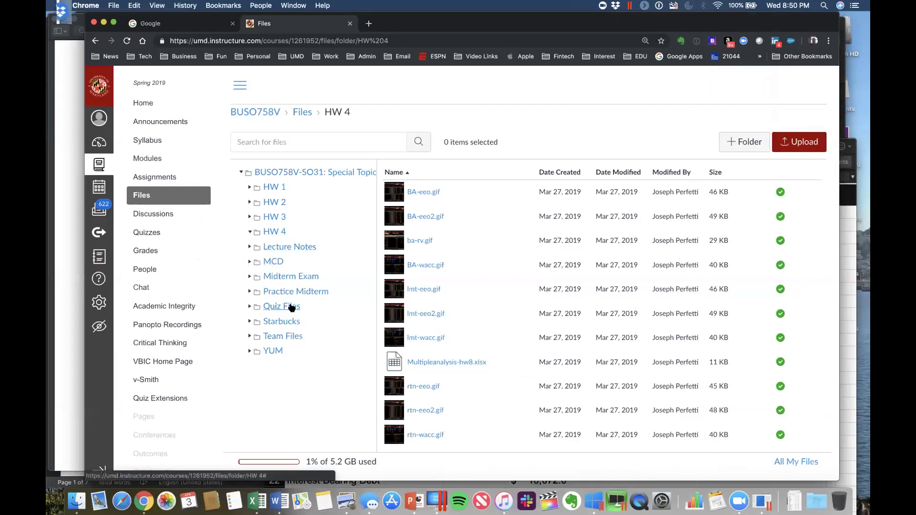
click(292, 336)
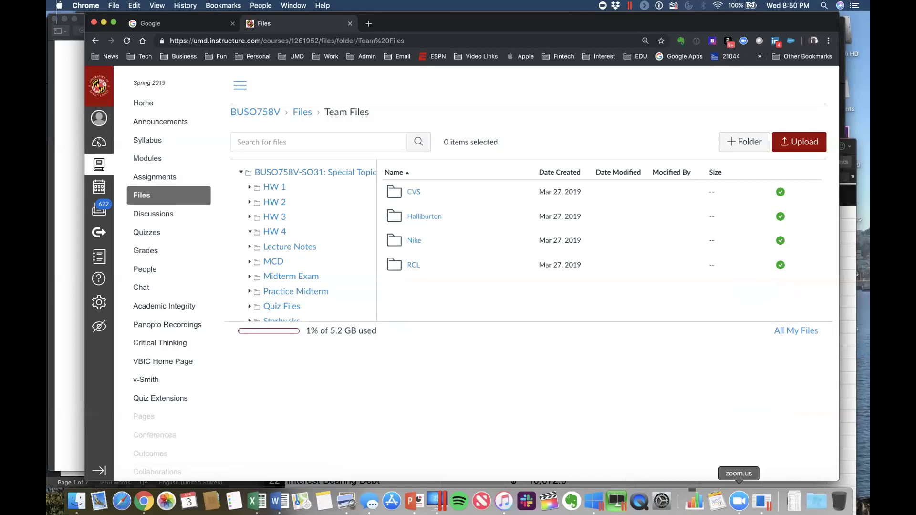
Bring up the Agility Dashboard April 2019 v6 presentation in PowerPoint and close it, saving its changes
click(739, 501)
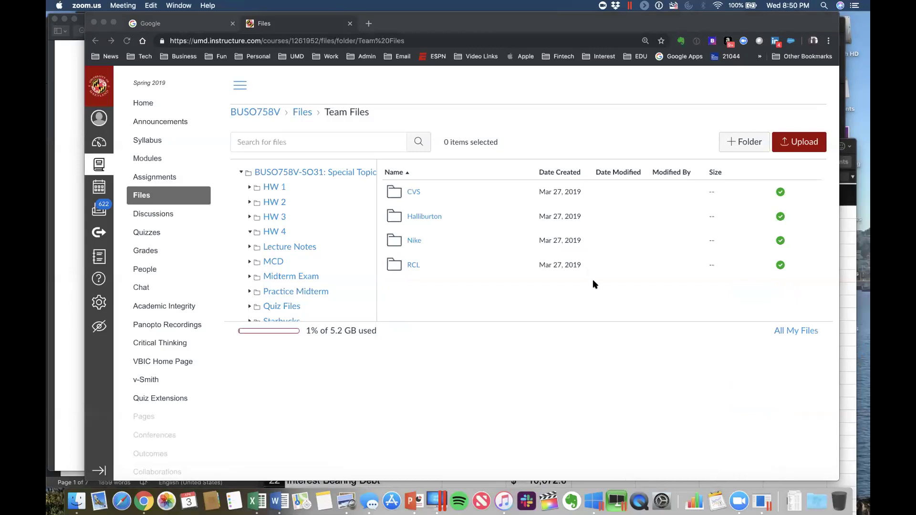
click(842, 118)
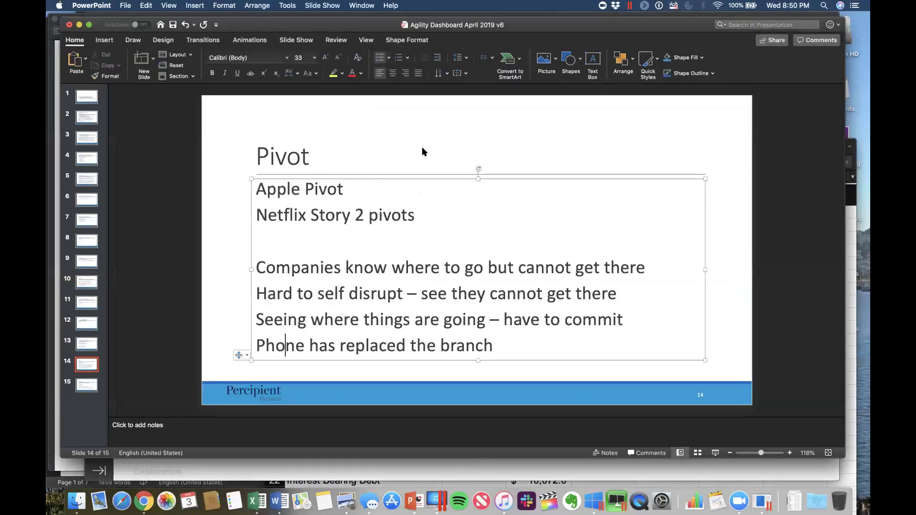
click(70, 25)
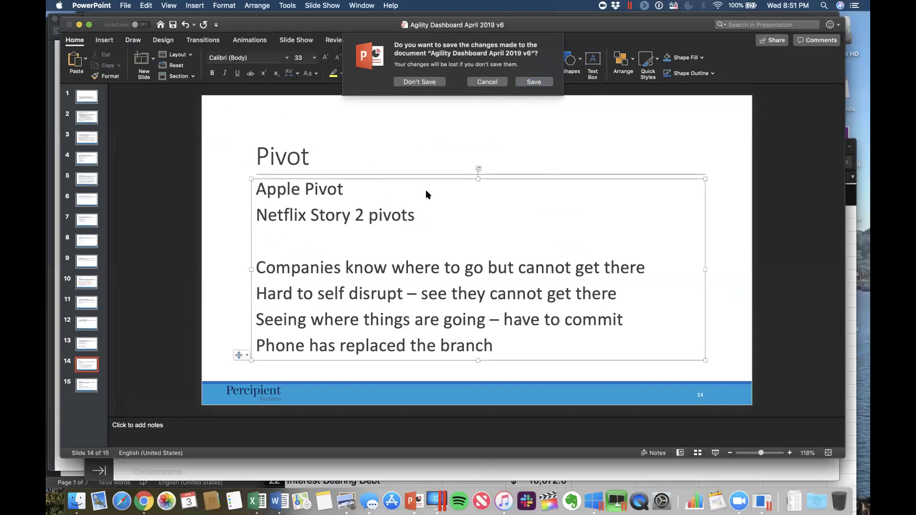
click(540, 82)
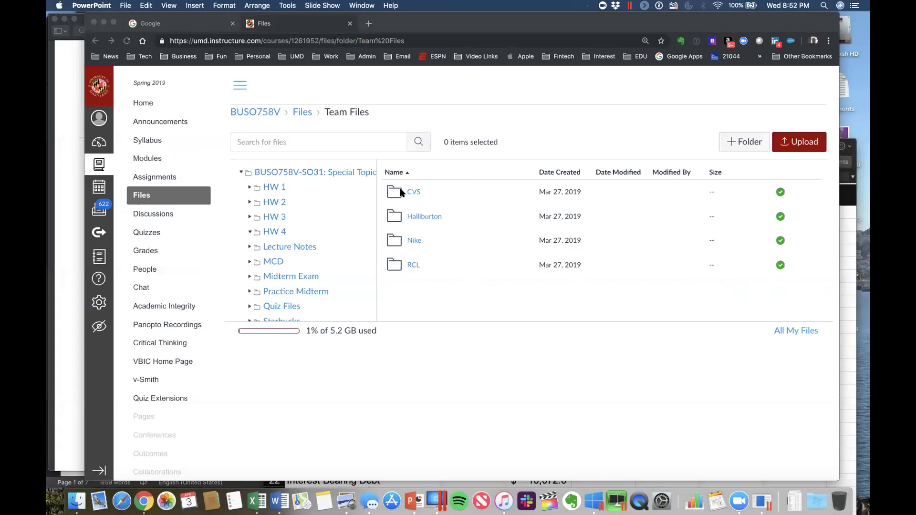
Open the CVS folder in the course's Team Files and preview cvs-beta.gif and cvs-opspr.gif
click(414, 193)
click(414, 193)
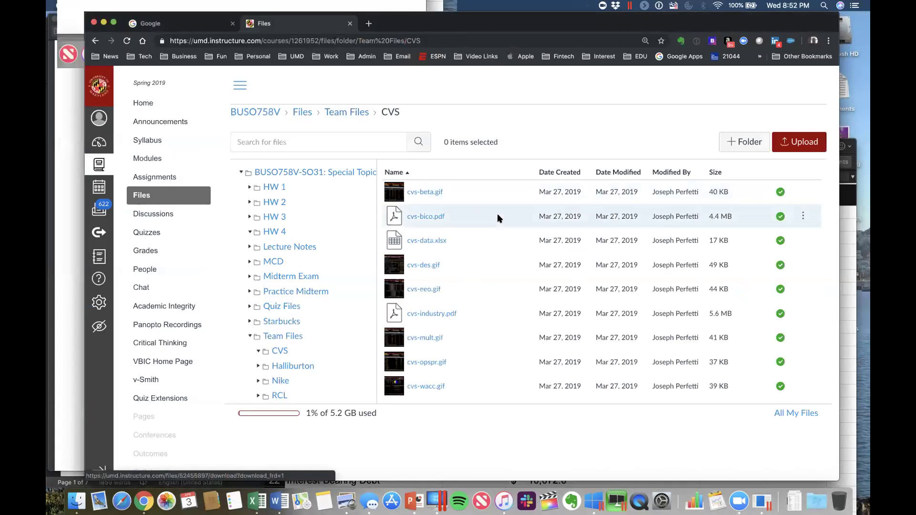
click(434, 193)
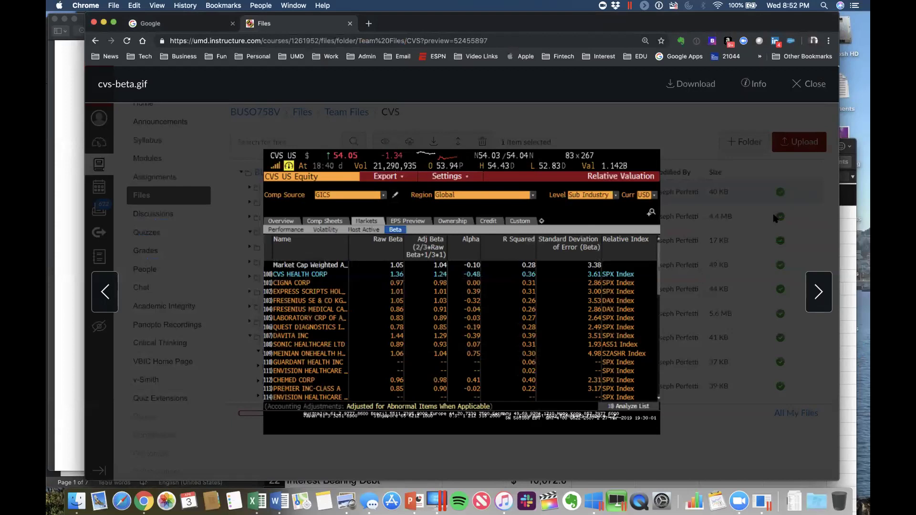
click(813, 86)
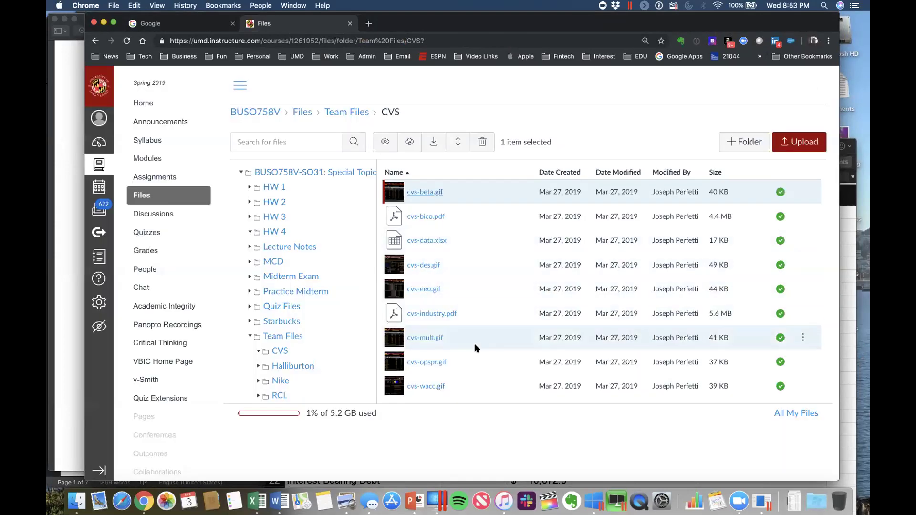
click(431, 364)
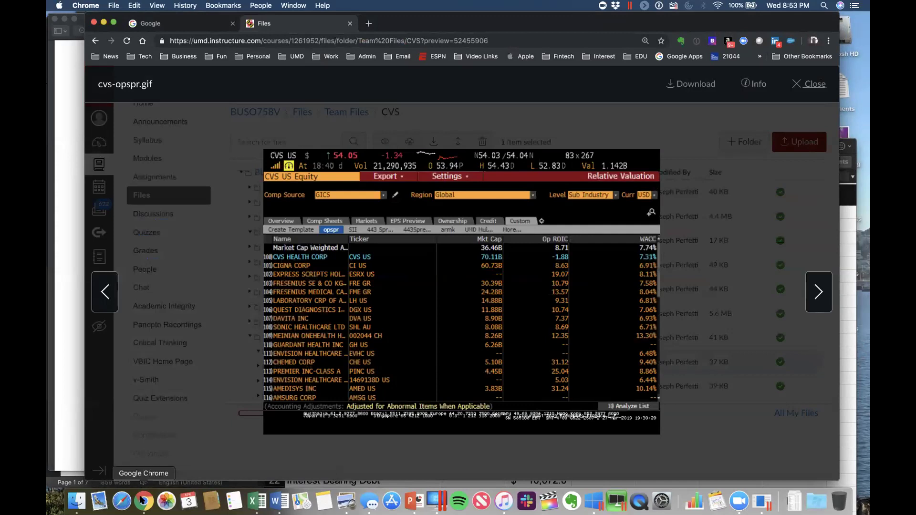
Open The Wall Street Journal home page at wsj.com in a new browser tab
click(368, 25)
text(wsj.com)
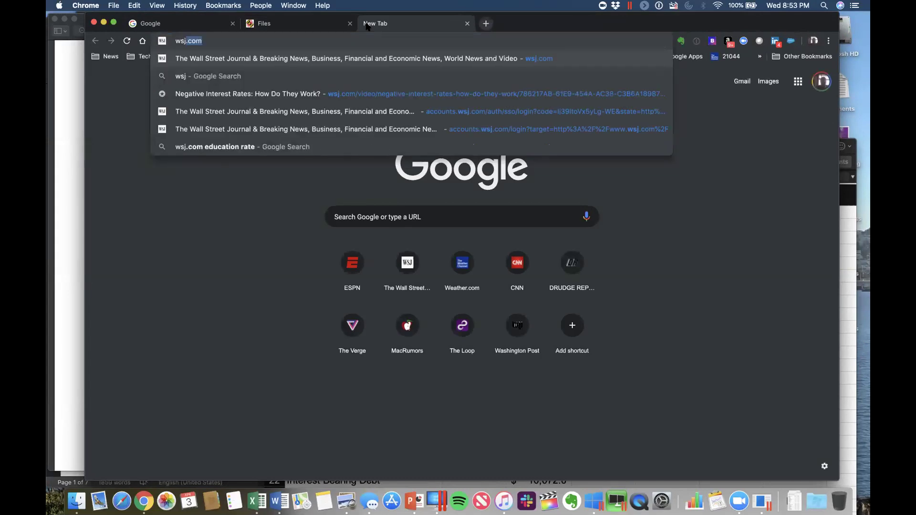
key(Return)
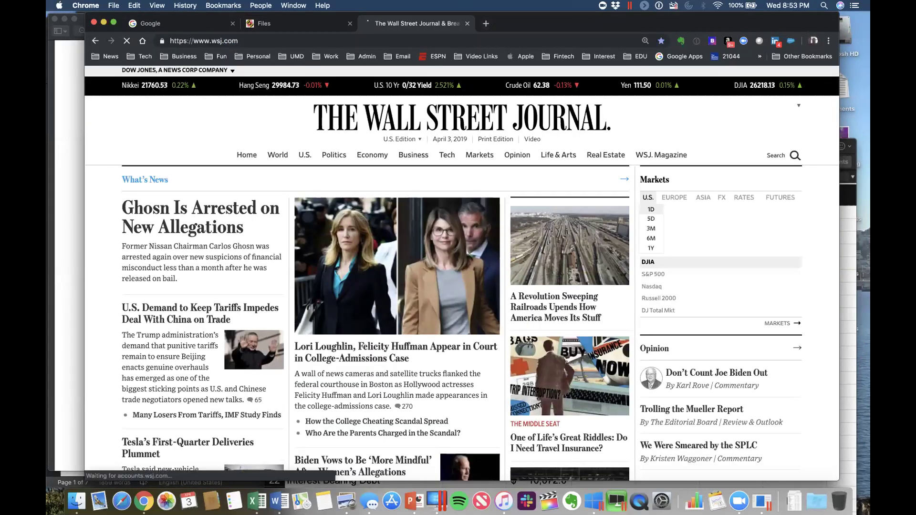
click(183, 56)
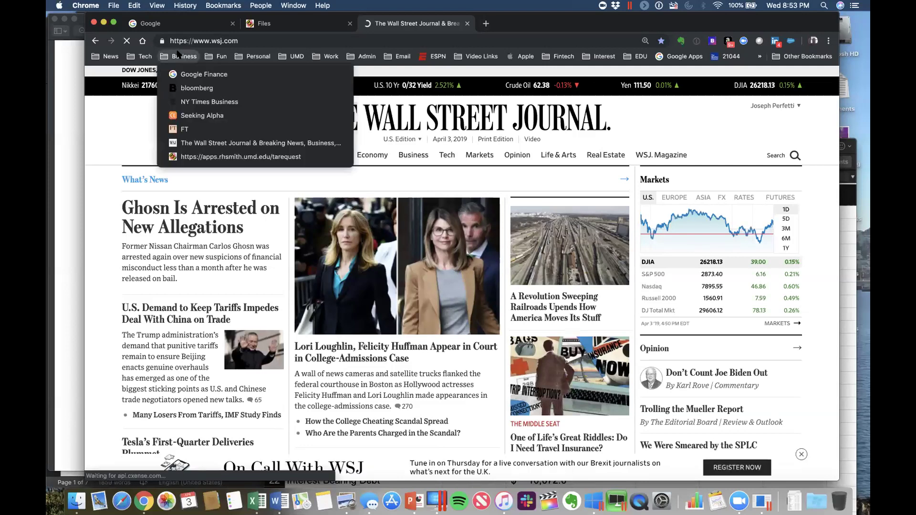
click(199, 142)
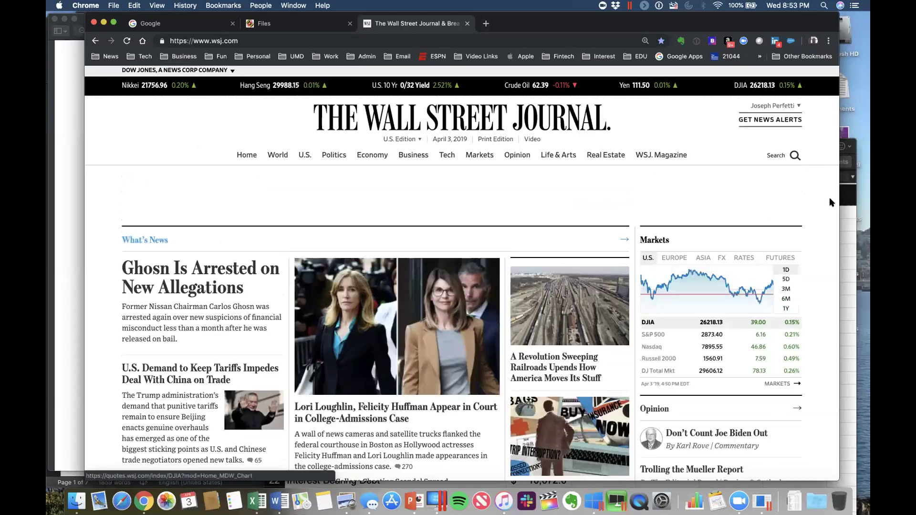
Look through the Wall Street Journal home page from the top news to the video section, and close its tab
scroll(828, 203, down, 5)
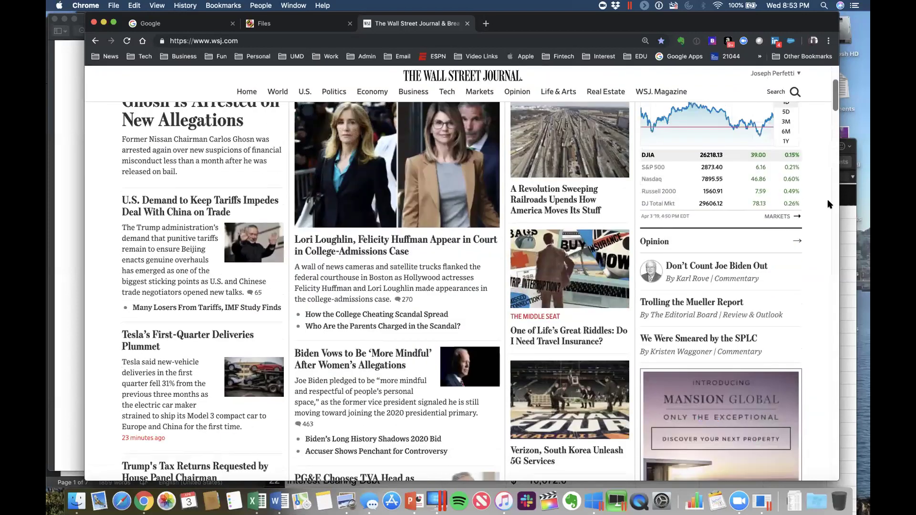
scroll(828, 204, down, 3)
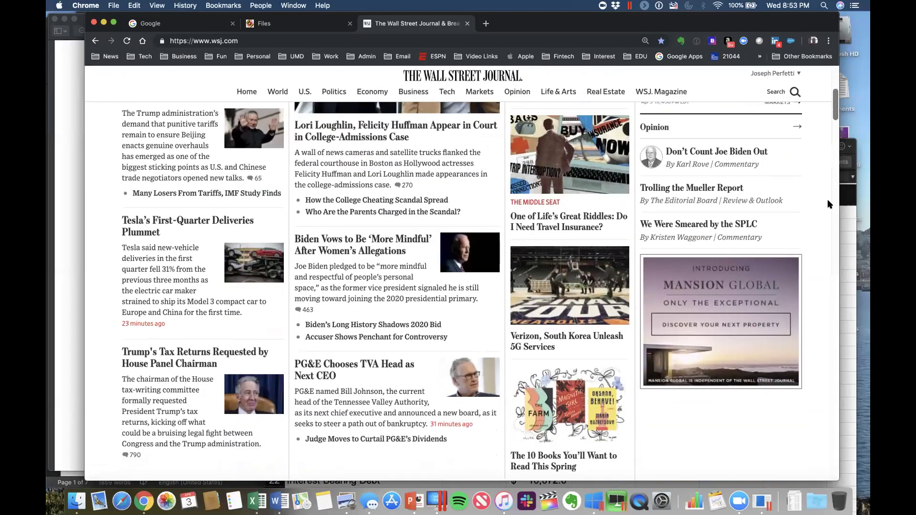
scroll(829, 204, down, 15)
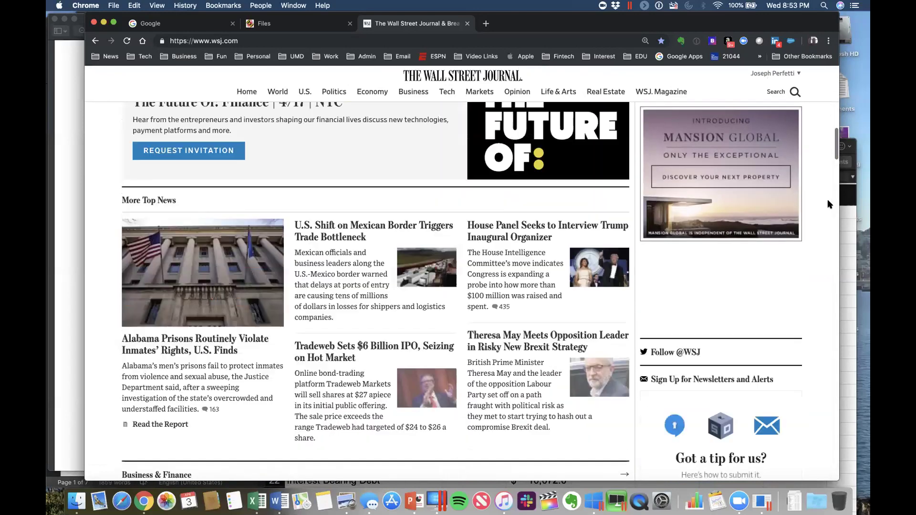
scroll(828, 205, down, 7)
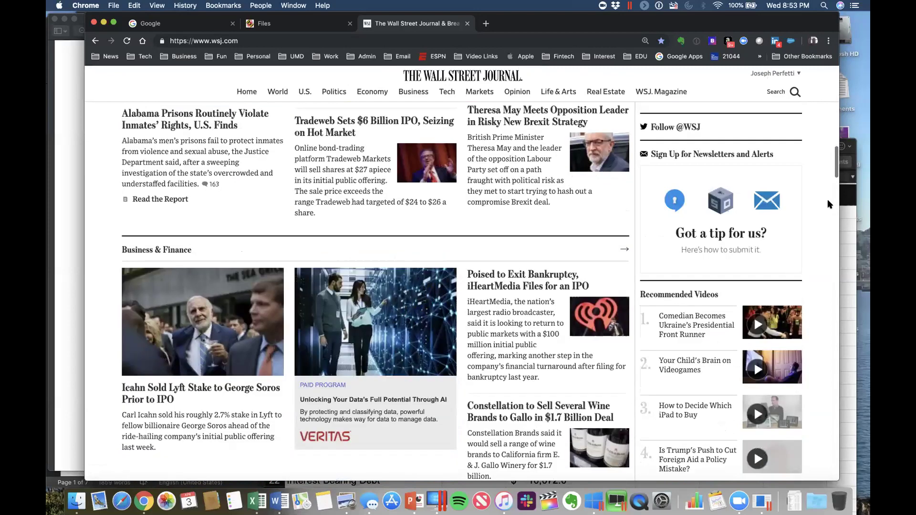
scroll(828, 204, down, 4)
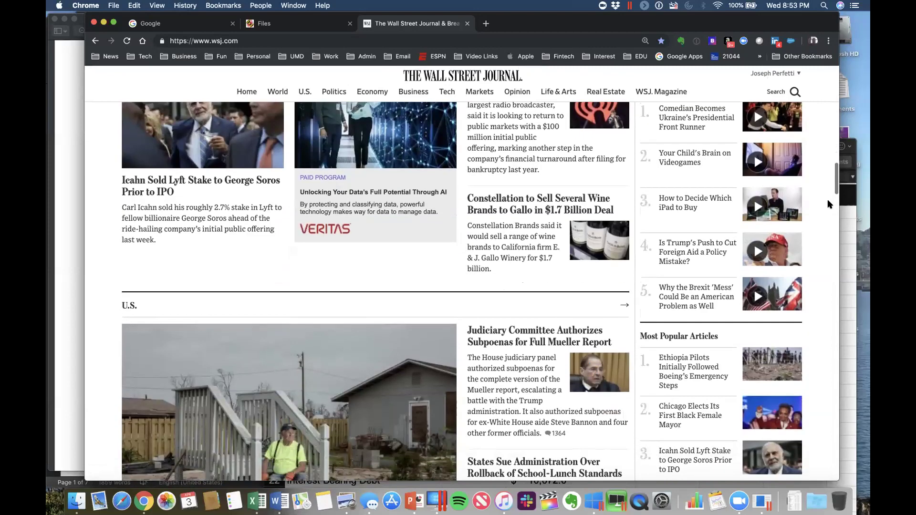
scroll(827, 204, down, 15)
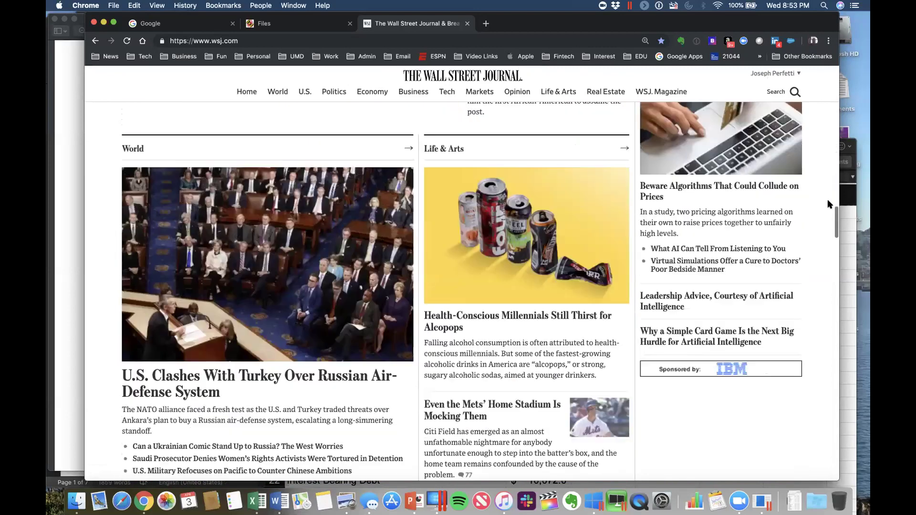
scroll(827, 204, down, 9)
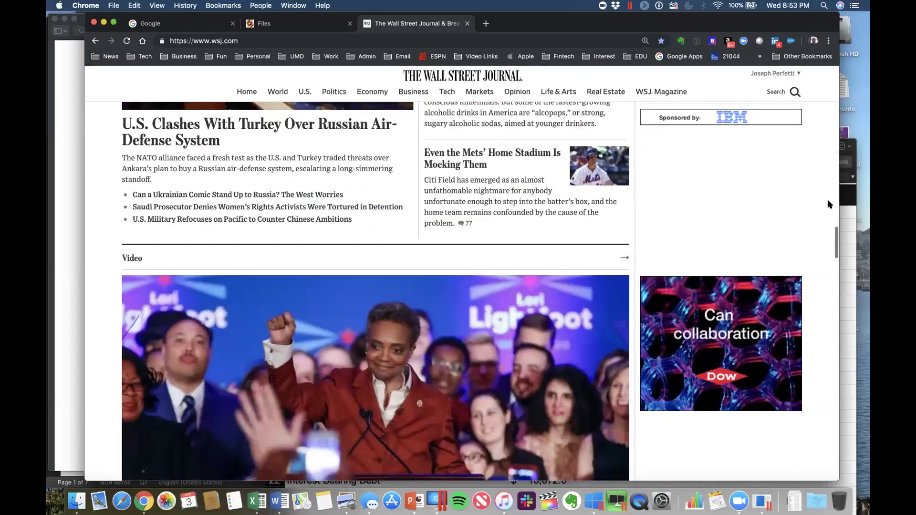
scroll(827, 203, down, 7)
scroll(827, 204, up, 20)
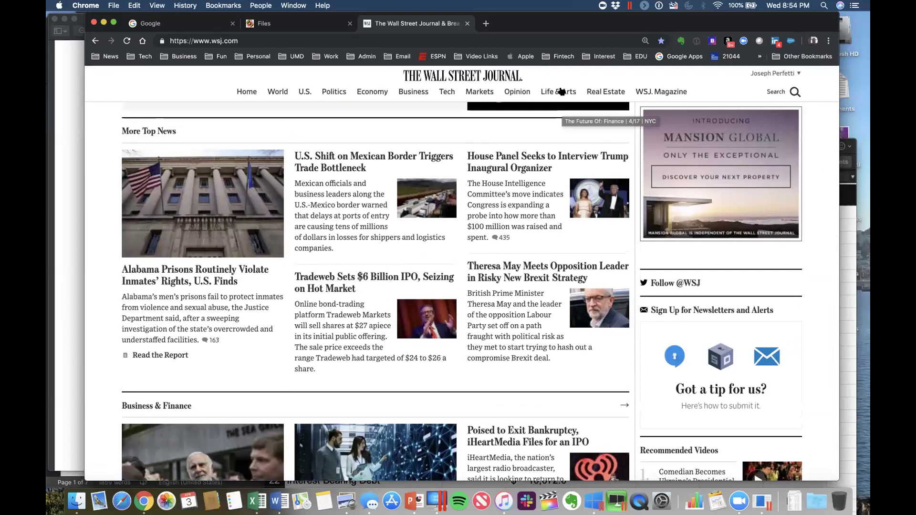
click(467, 24)
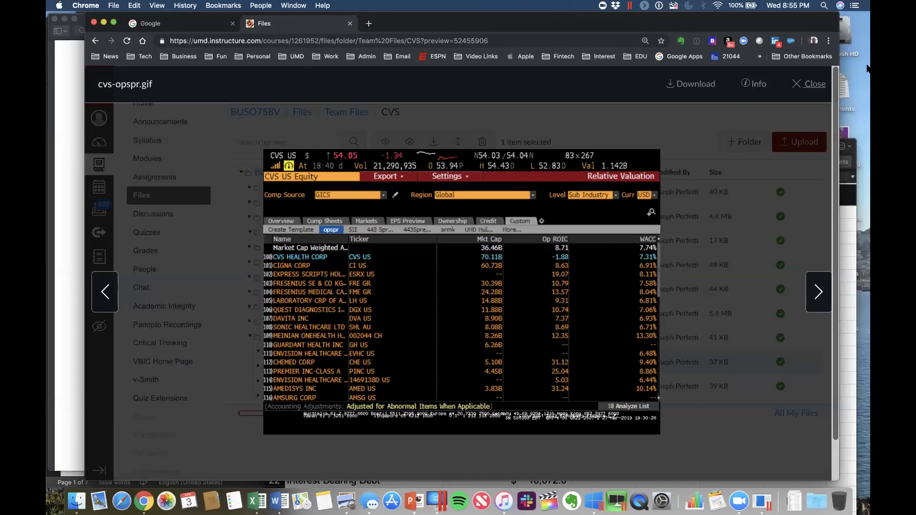
Close the cvs-opspr.gif preview and open the Industry resources from the course's VBIC Home Page link
click(808, 84)
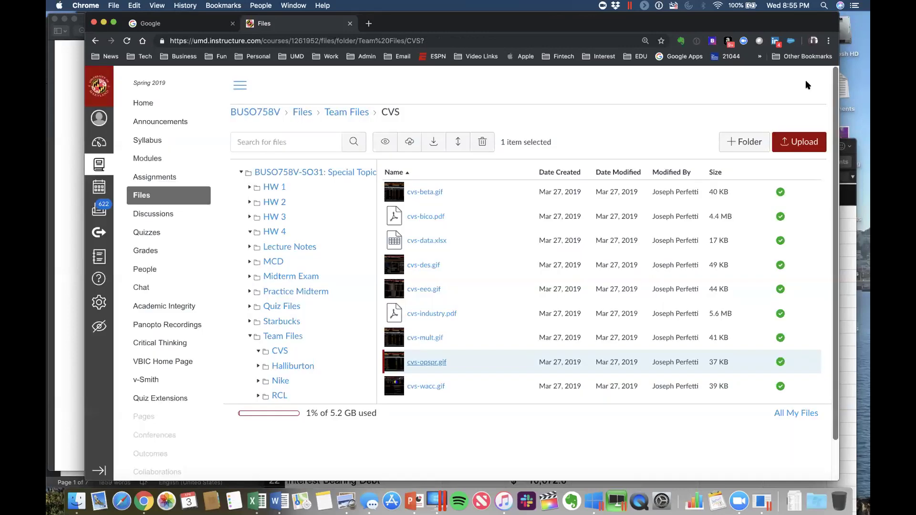
scroll(198, 321, down, 2)
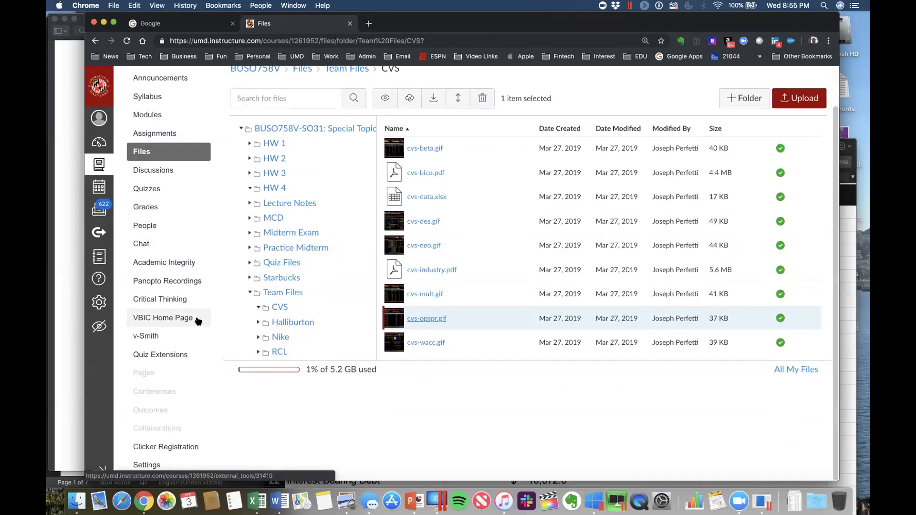
click(179, 318)
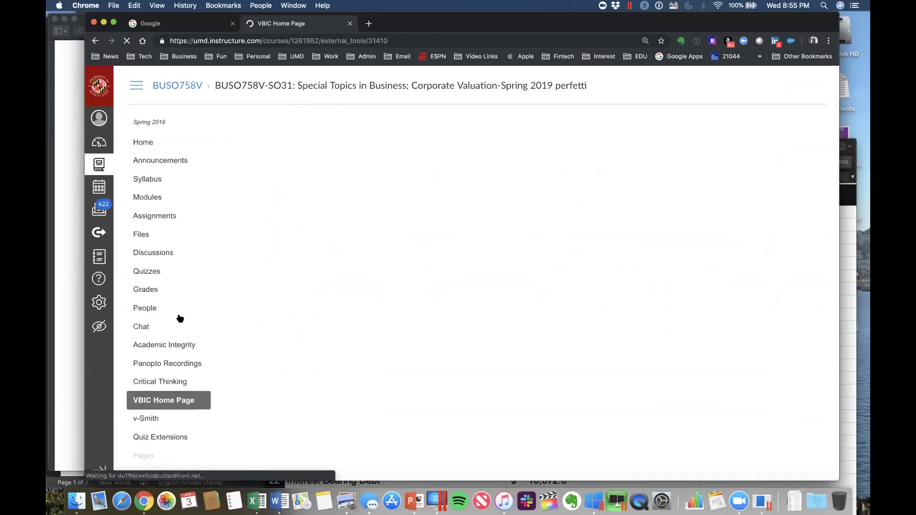
click(543, 152)
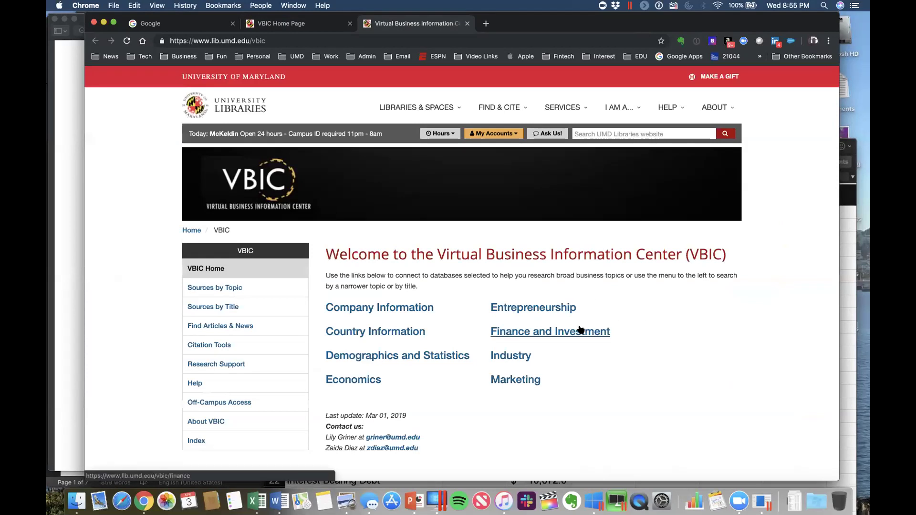
click(521, 354)
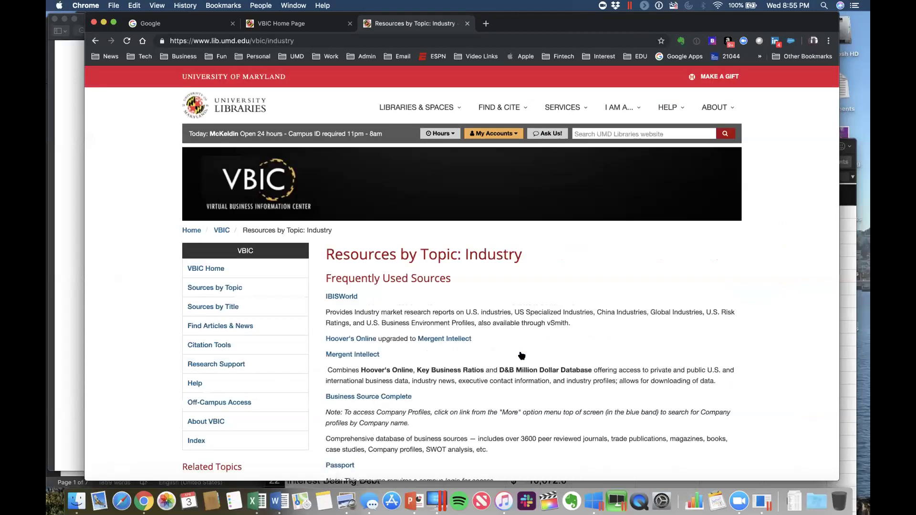
Open IBISWorld from the Industry sources and log in through the university's authentication page with the saved credentials
click(340, 297)
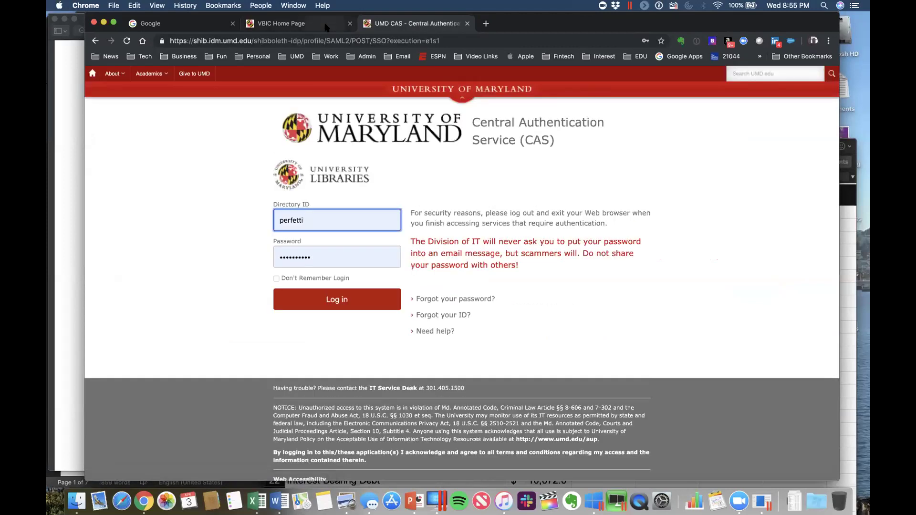
click(282, 24)
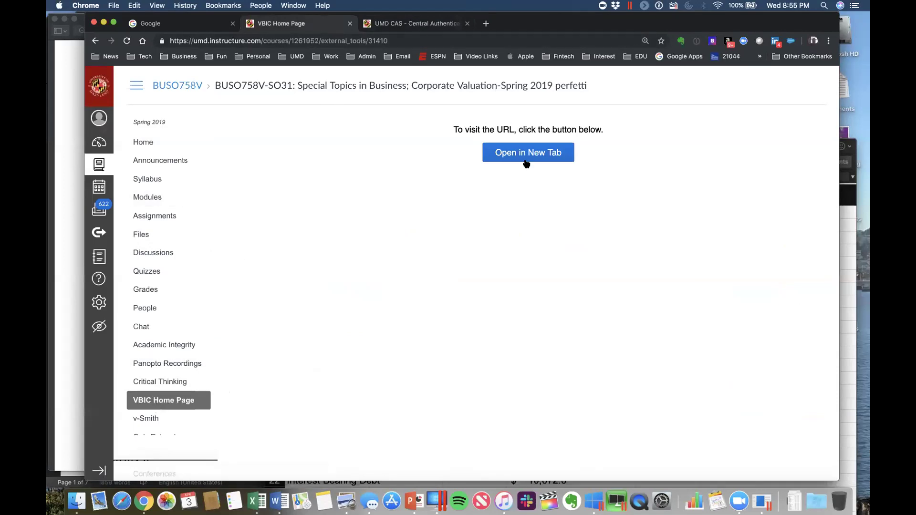
click(429, 27)
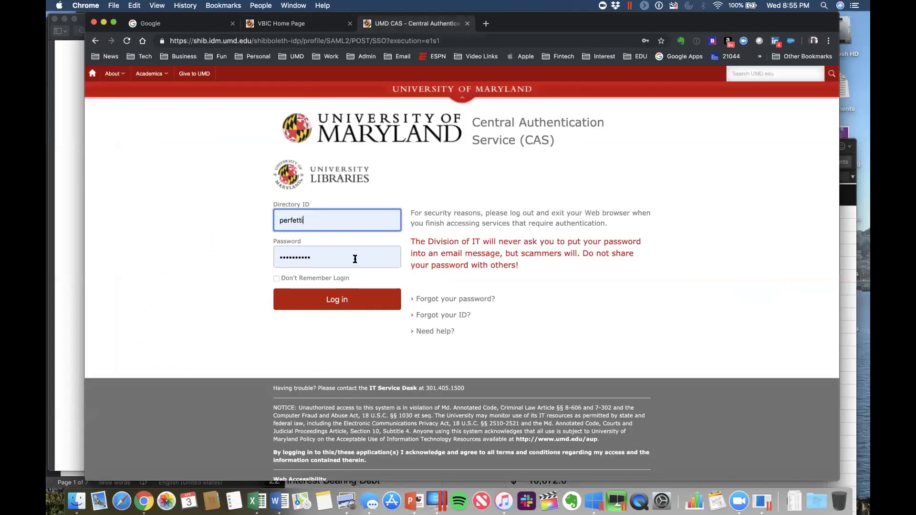
click(340, 299)
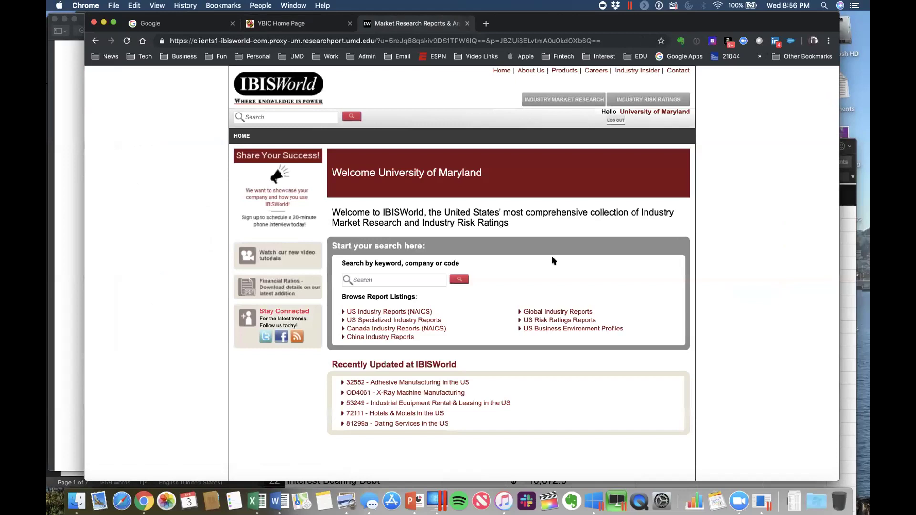
Search IBISWorld for "nike" and open the 33992a Athletic & Sporting Goods Manufacturing in the US report
click(378, 277)
text(nike)
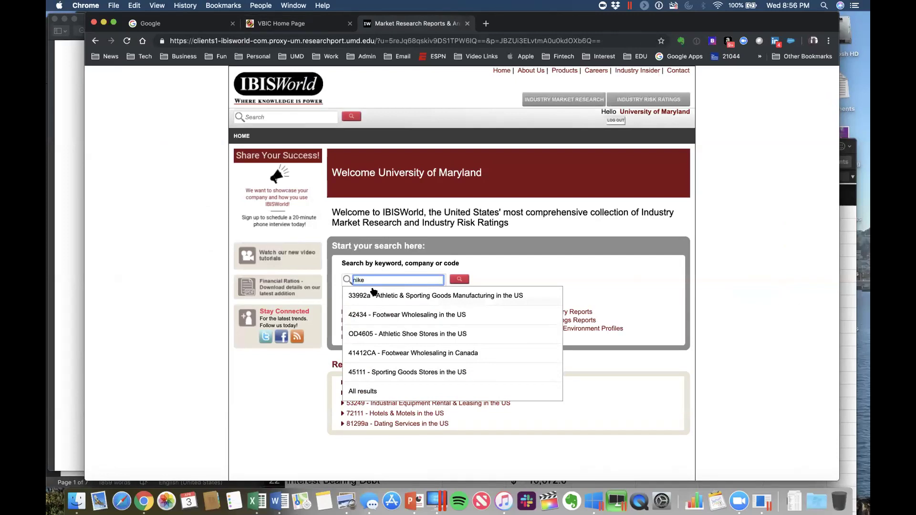
click(430, 295)
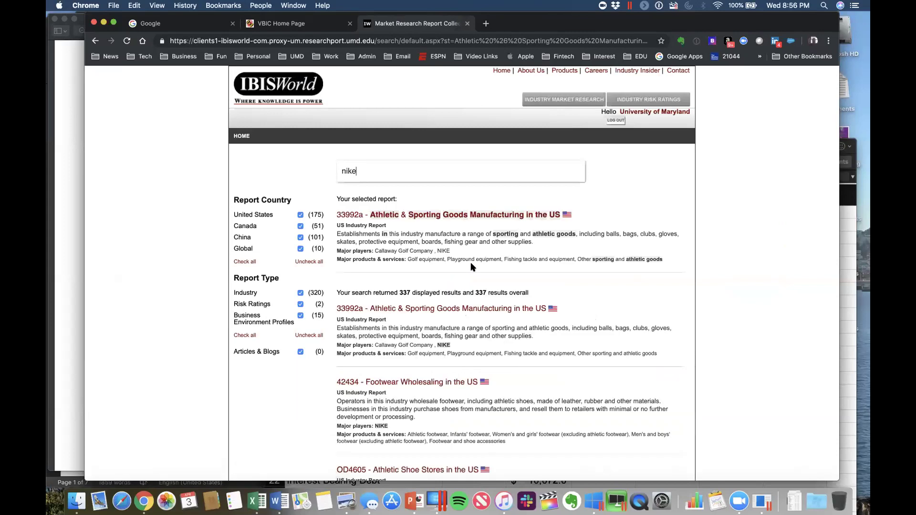
click(477, 215)
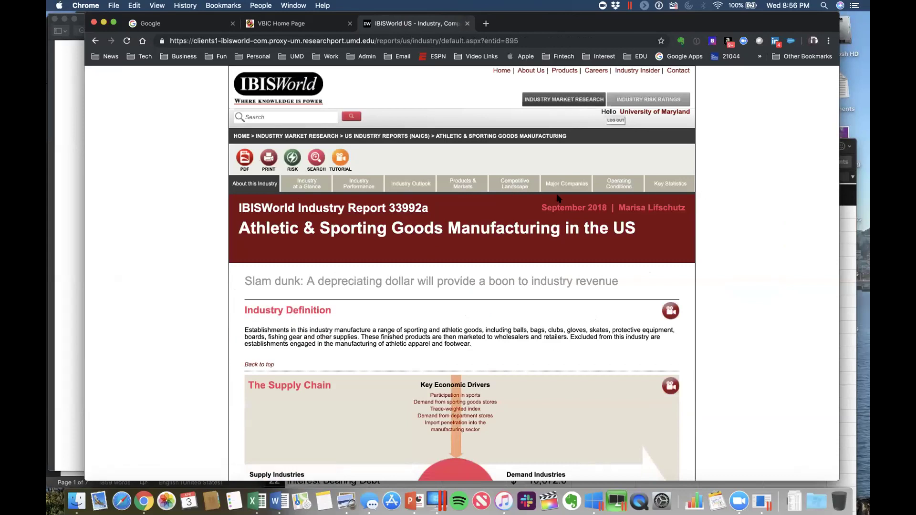
Examine the report's overview and its Key Statistics tables, covering Industry Data, Annual Change and Key Ratios
mouse_move(402, 189)
scroll(570, 227, down, 5)
scroll(575, 228, up, 5)
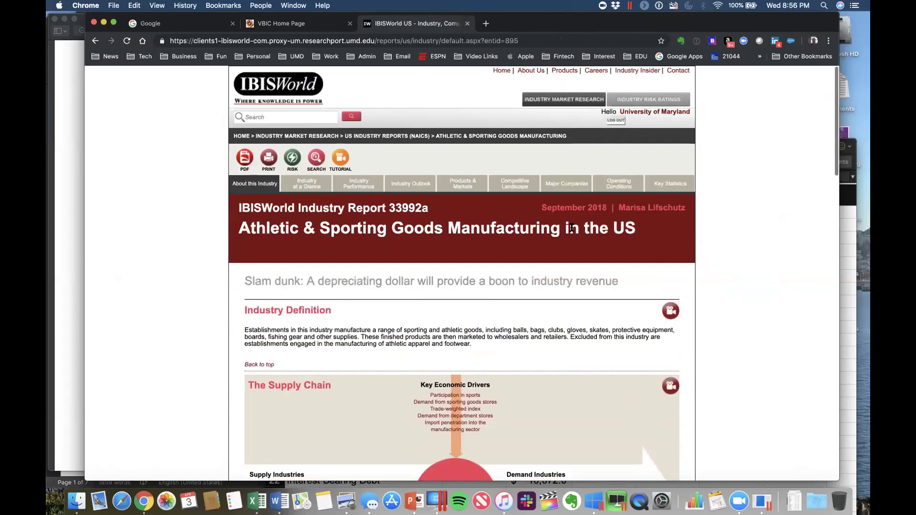
click(678, 184)
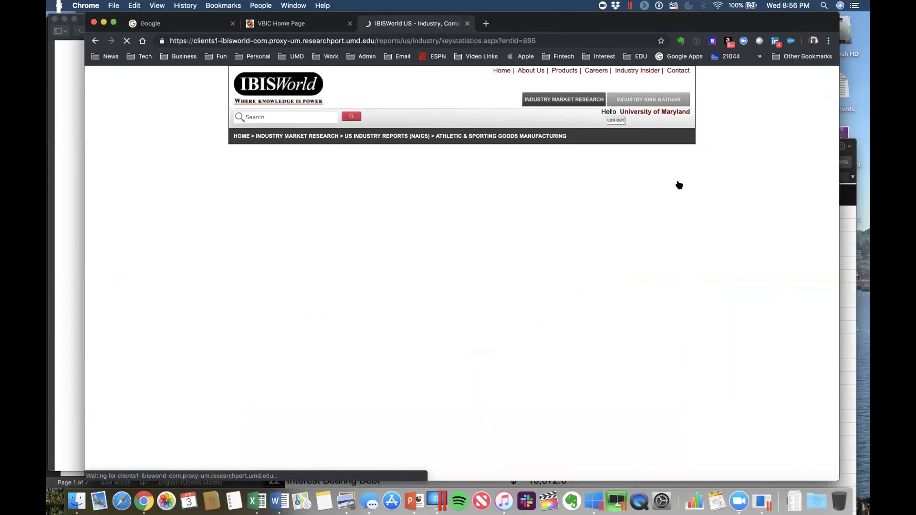
scroll(730, 207, down, 2)
scroll(732, 210, down, 2)
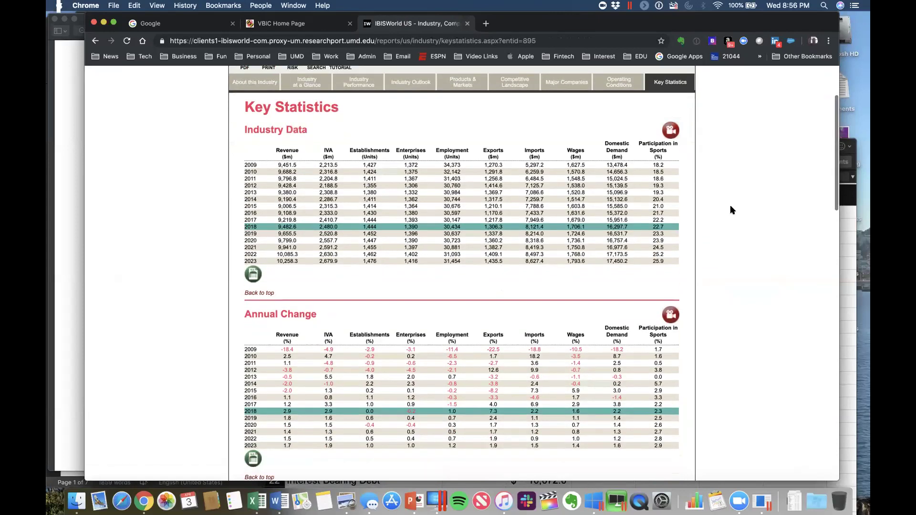
scroll(730, 207, down, 3)
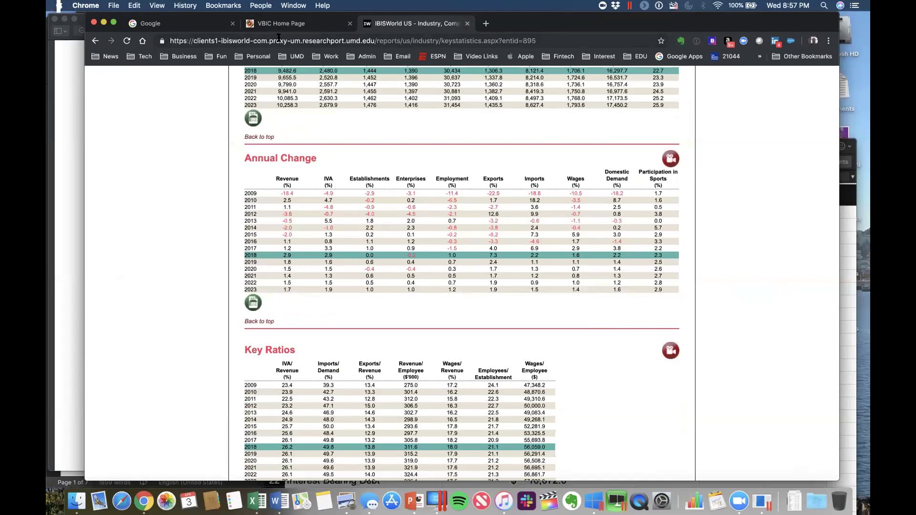
Switch to Excel and view the ROIC Drivers sheet of the valuation_model_yum_asis workbook
click(289, 27)
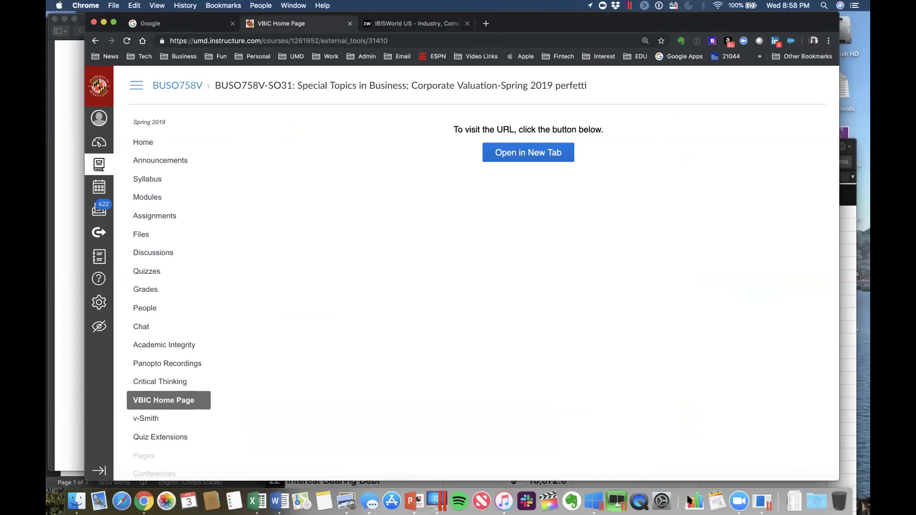
click(257, 500)
drag(468, 145, 307, 5)
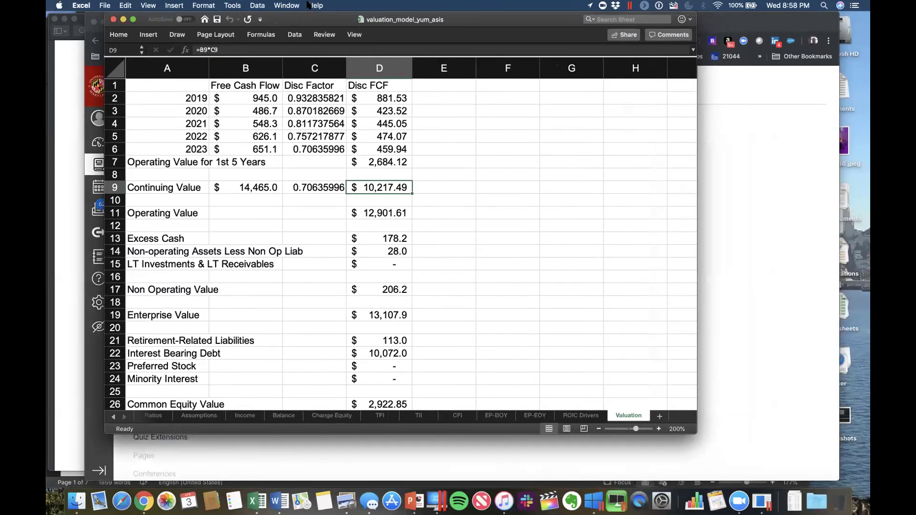
click(578, 416)
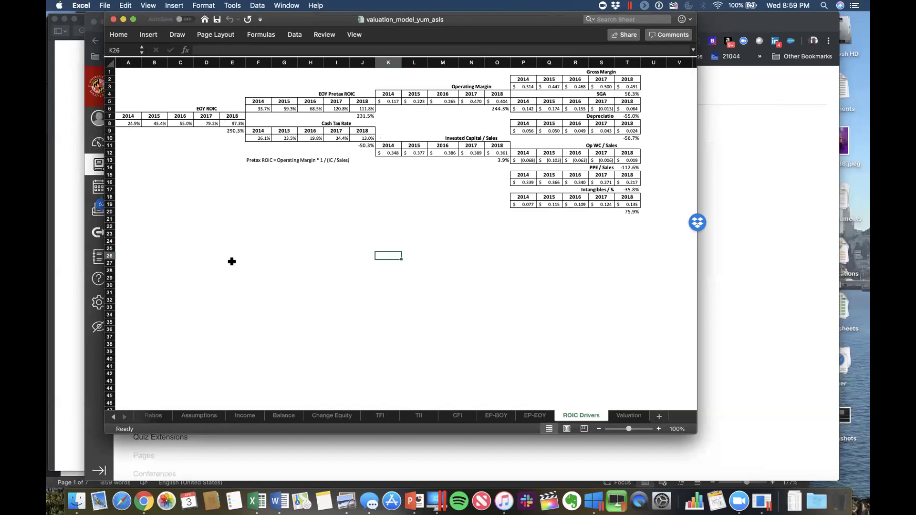
On the CFI sheet, hide the forecast columns H through M for 2019 to 2024
click(466, 420)
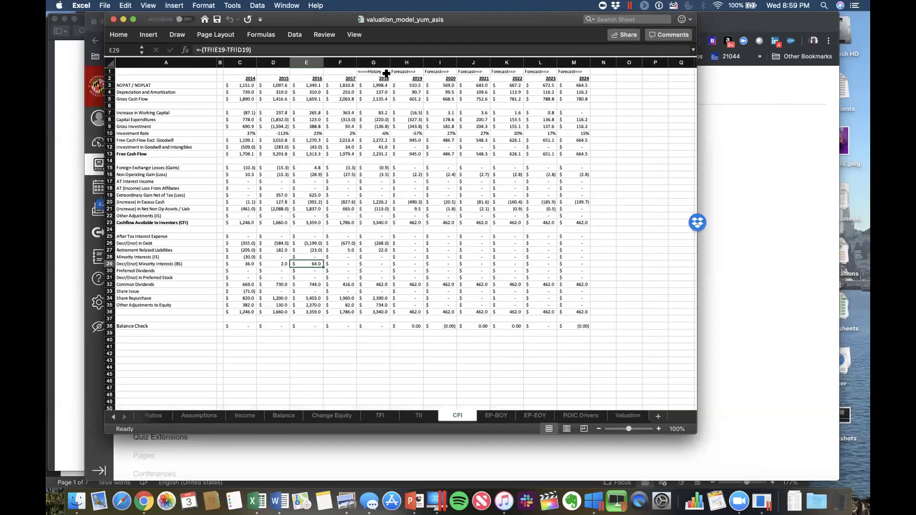
drag(407, 63, 583, 69)
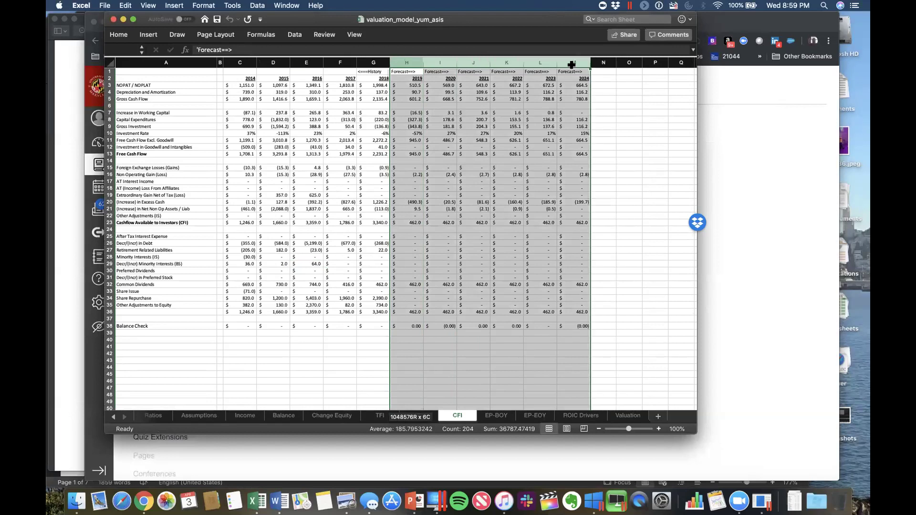
right_click(576, 63)
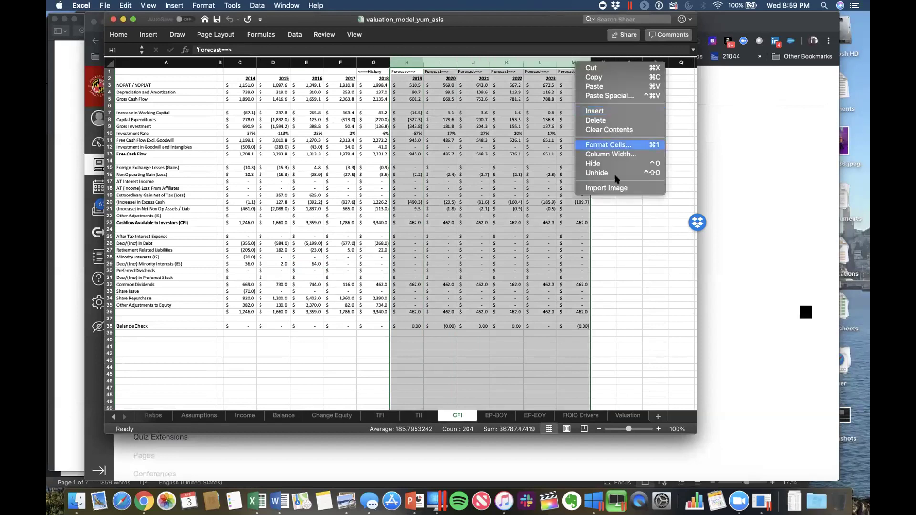
click(593, 163)
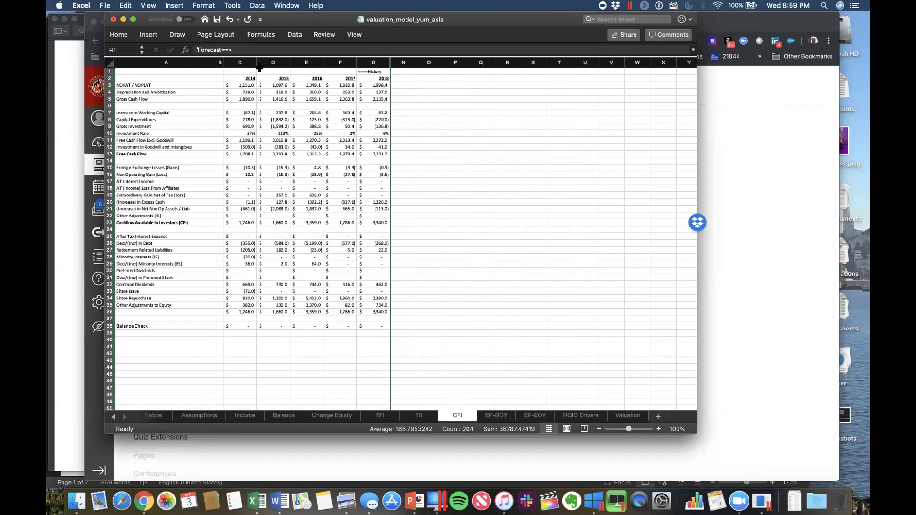
Add a Total heading in N1 and sum the 2014–2018 NOPAT values in N3 with =sum(C3:G3)
click(399, 69)
text(Total)
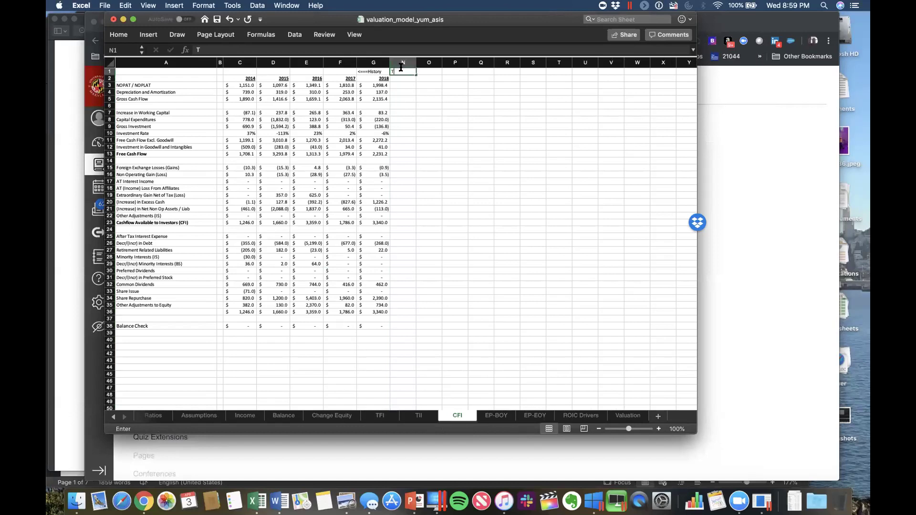
click(397, 85)
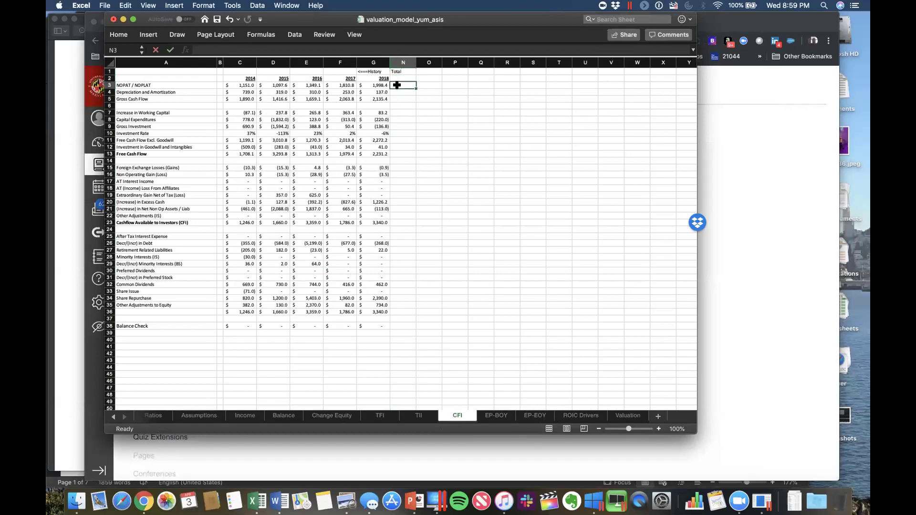
text(=sum()
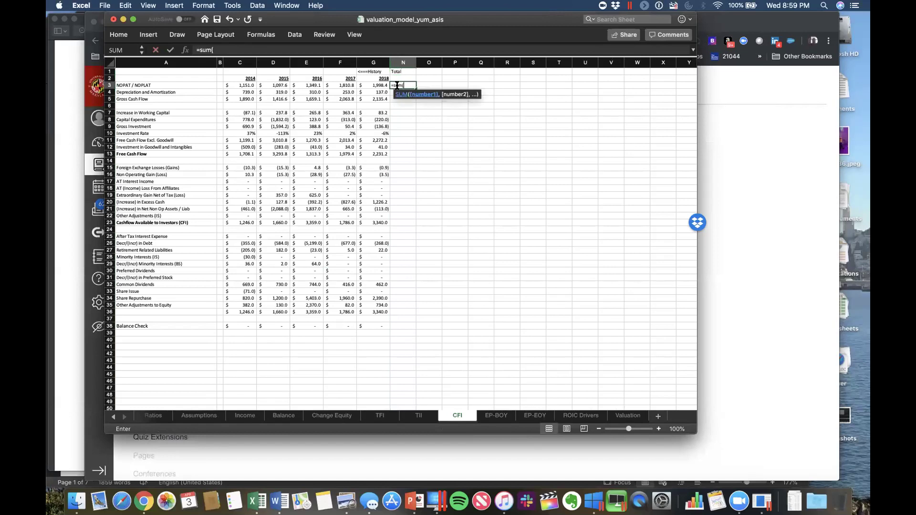
drag(239, 85, 365, 82)
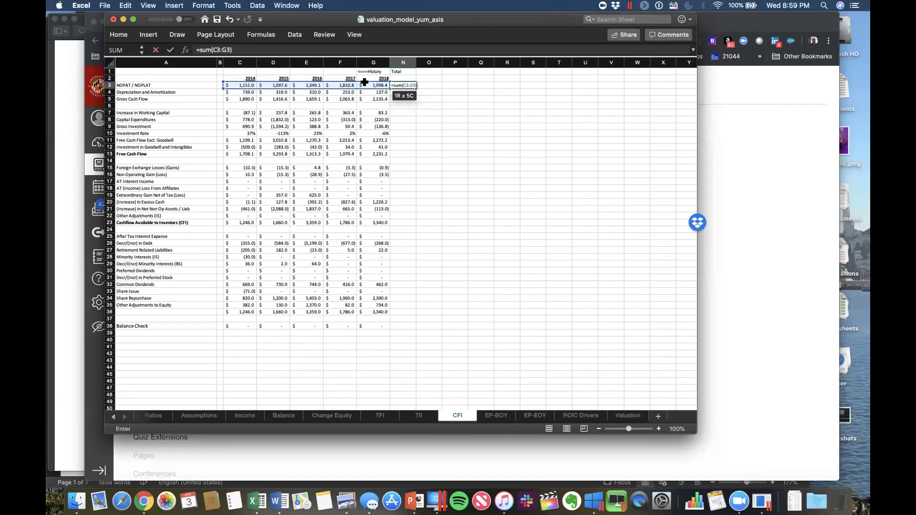
key(Return)
Copy the NOPAT total formula down to the Depreciation and Amortization and Gross Cash Flow rows in column N
click(402, 85)
key(super+c)
drag(413, 98, 417, 93)
key(super+v)
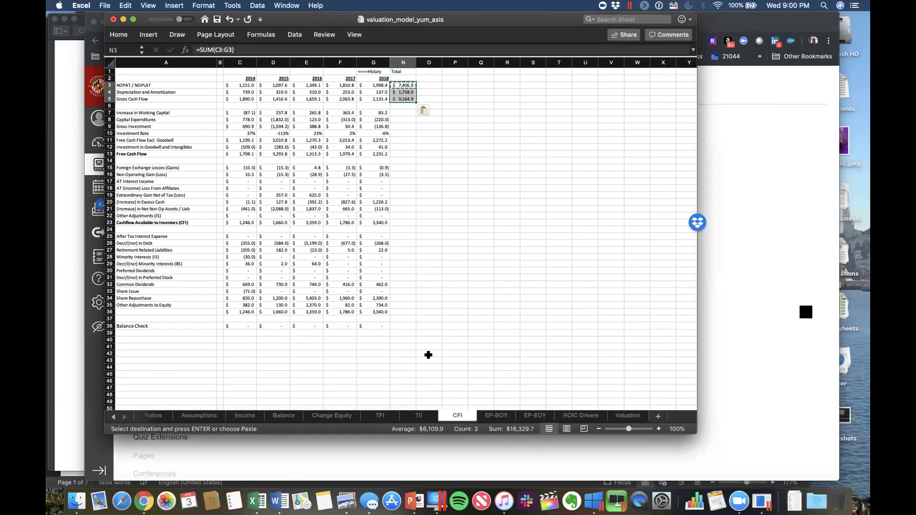
Open the recently used workbook Multipleanalysis-auto
click(105, 6)
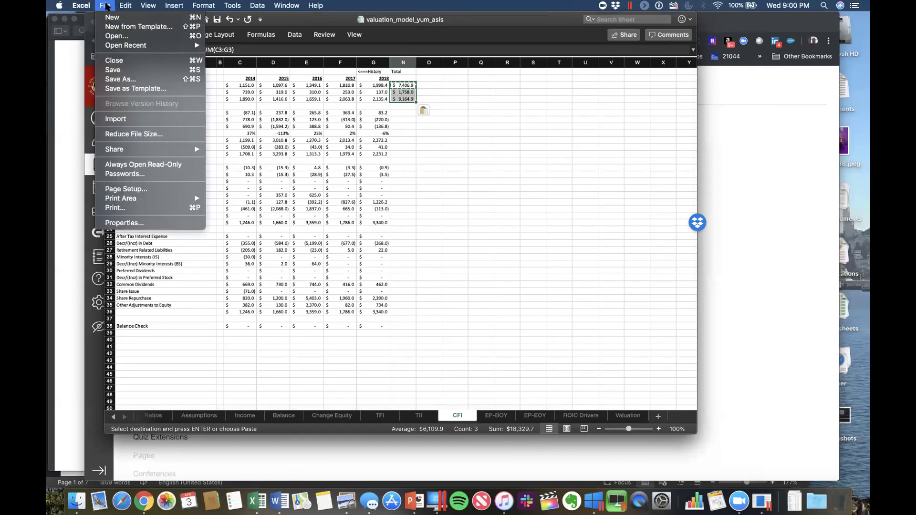
mouse_move(139, 45)
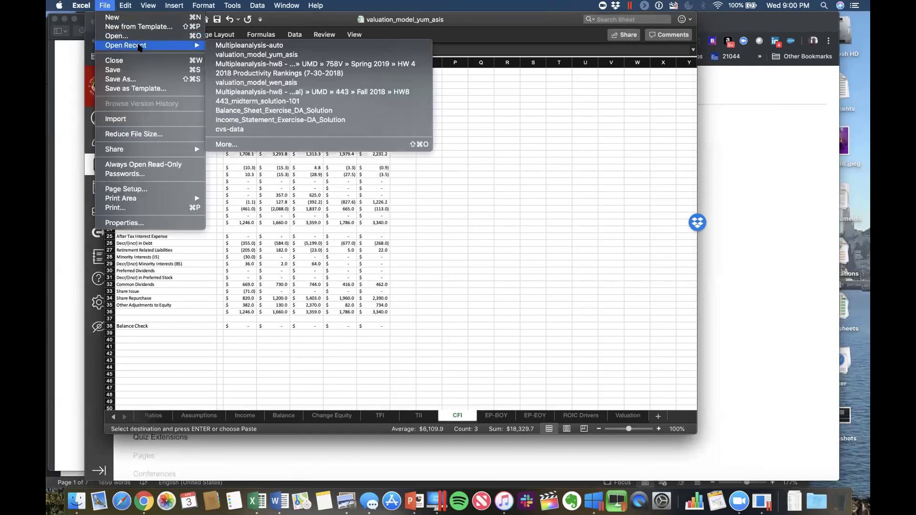
click(223, 45)
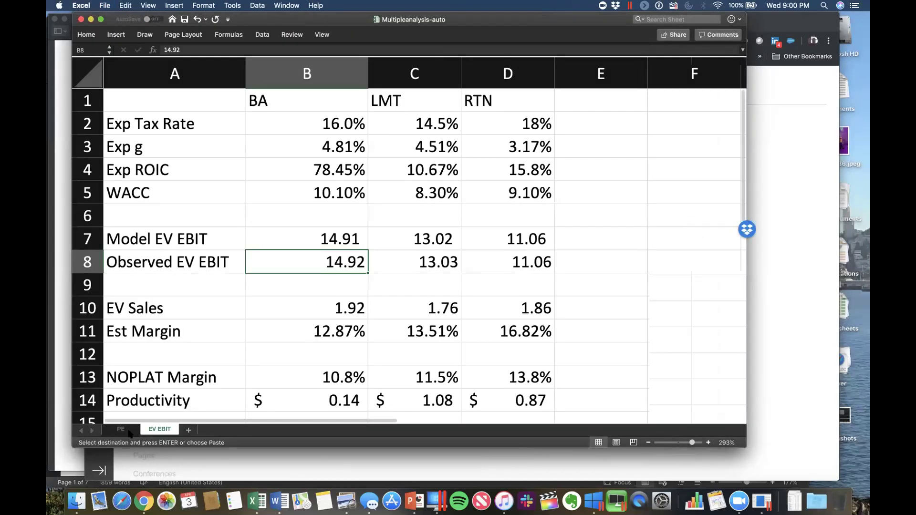
Review the PE sheet's BA, LMT and RTN columns, including expected net income growth and expected ROE
click(127, 431)
click(344, 74)
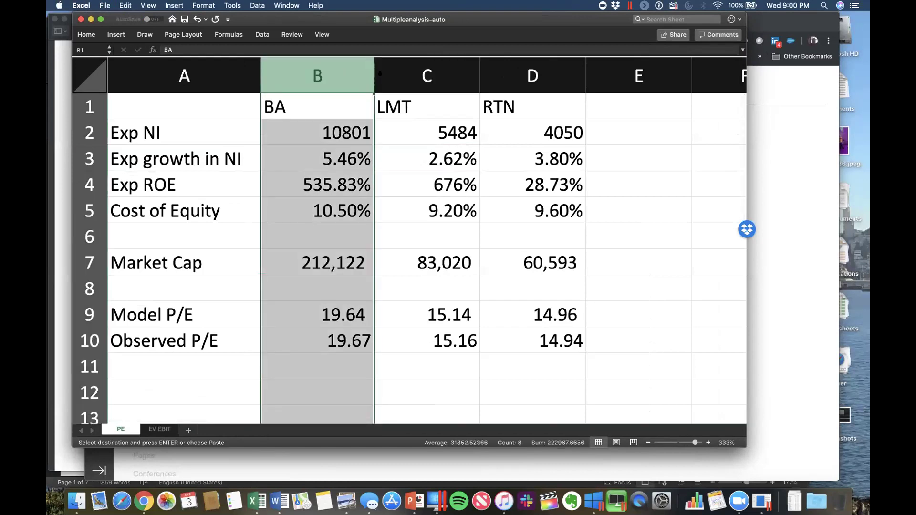
click(434, 71)
click(532, 74)
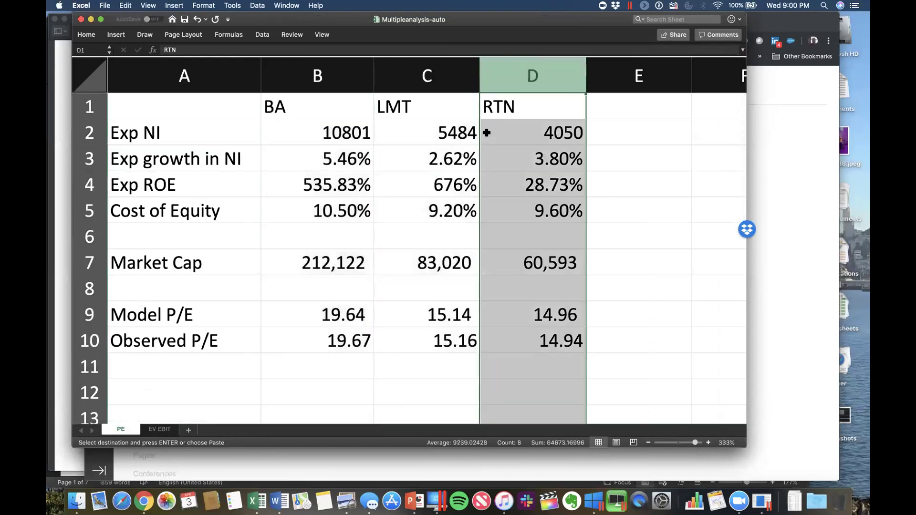
click(354, 162)
click(465, 175)
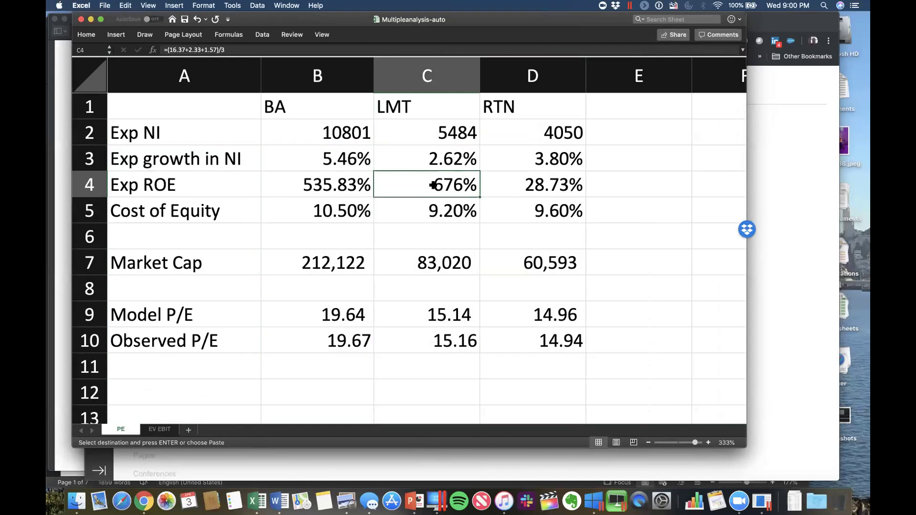
Examine the EV EBIT sheet's growth and tax inputs, model and observed multiples, EV Sales, margins and productivity for the three companies
click(157, 428)
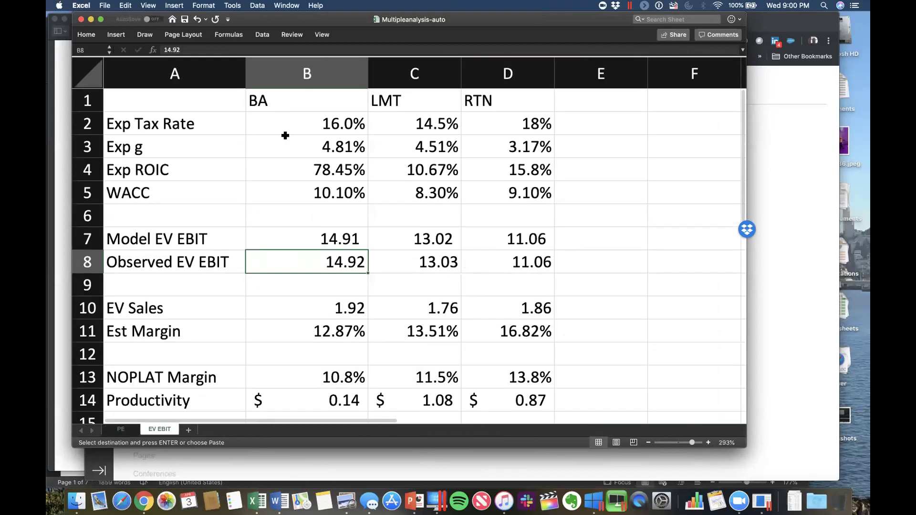
click(390, 141)
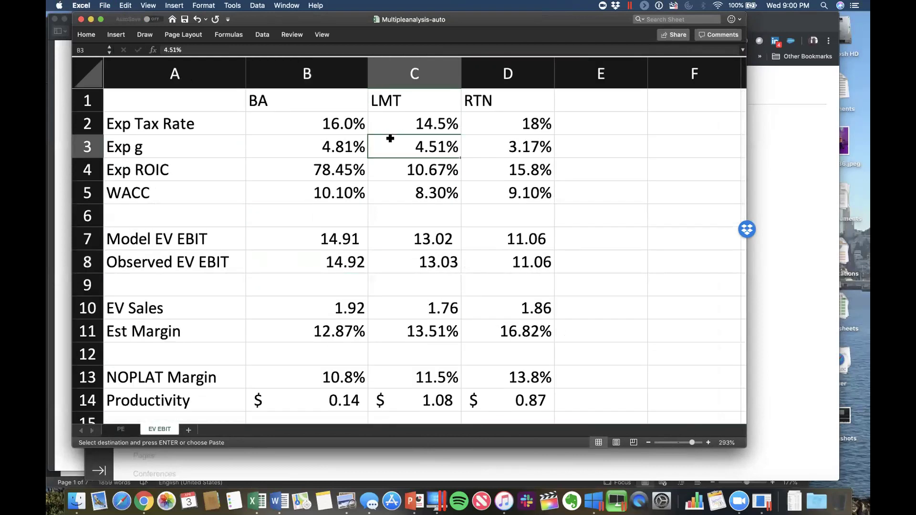
click(304, 233)
click(382, 265)
click(321, 119)
click(331, 146)
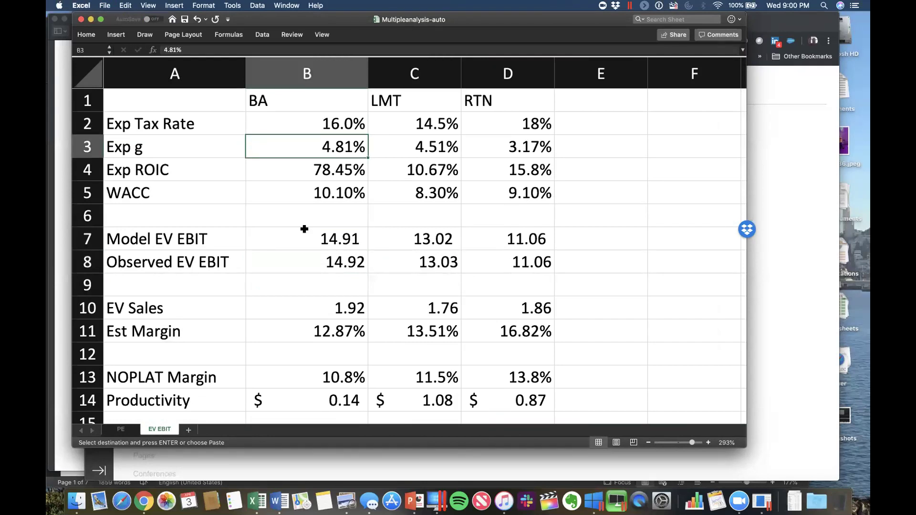
click(344, 297)
click(497, 308)
click(385, 402)
click(354, 288)
click(378, 351)
click(372, 264)
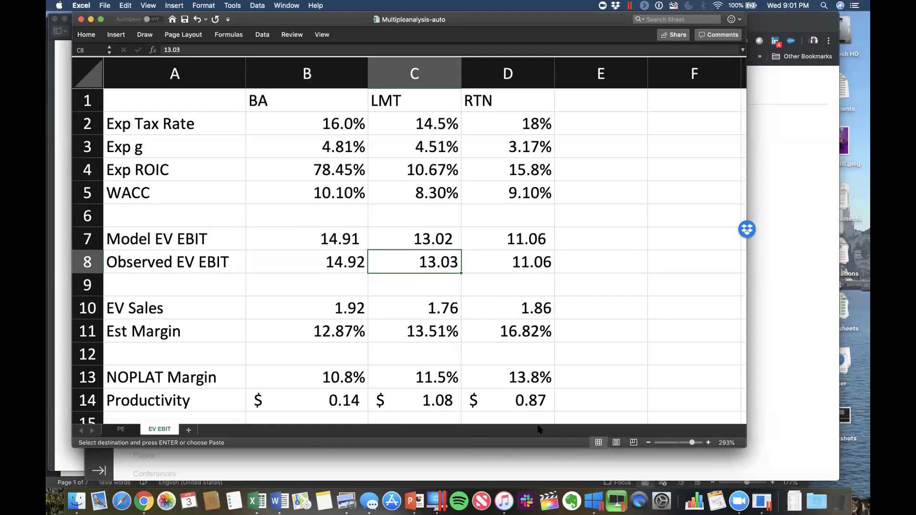
Return to the valuation_model_yum_asis workbook and review the Revenue Growth Rate, EBITDA and Tax Rate rows on the Ratios sheet
click(296, 7)
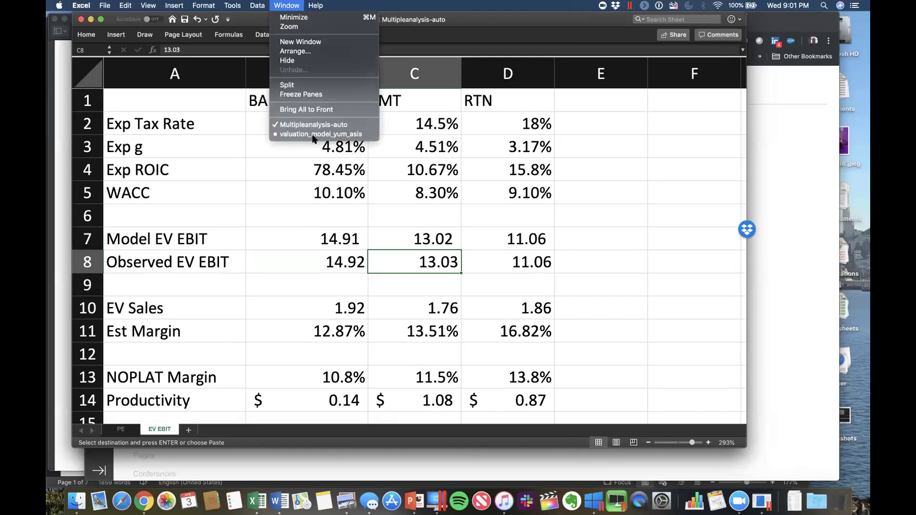
click(315, 134)
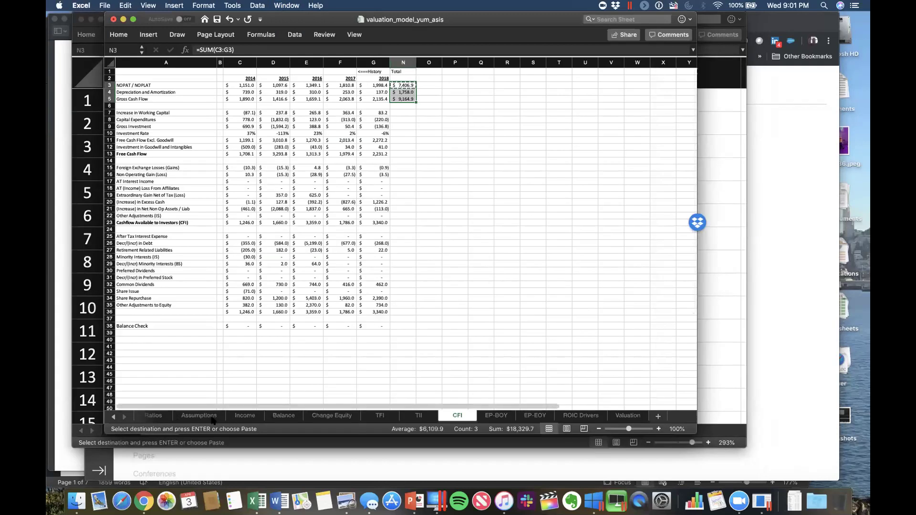
click(166, 416)
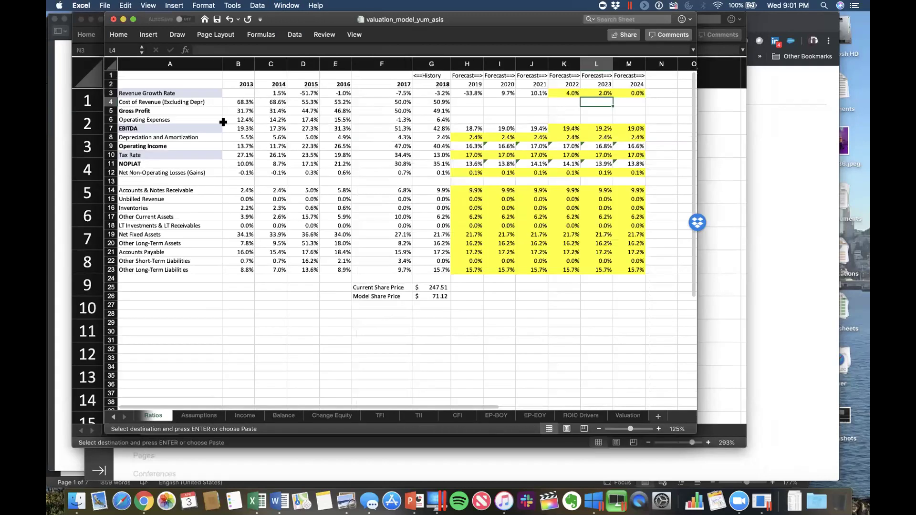
click(200, 87)
click(192, 128)
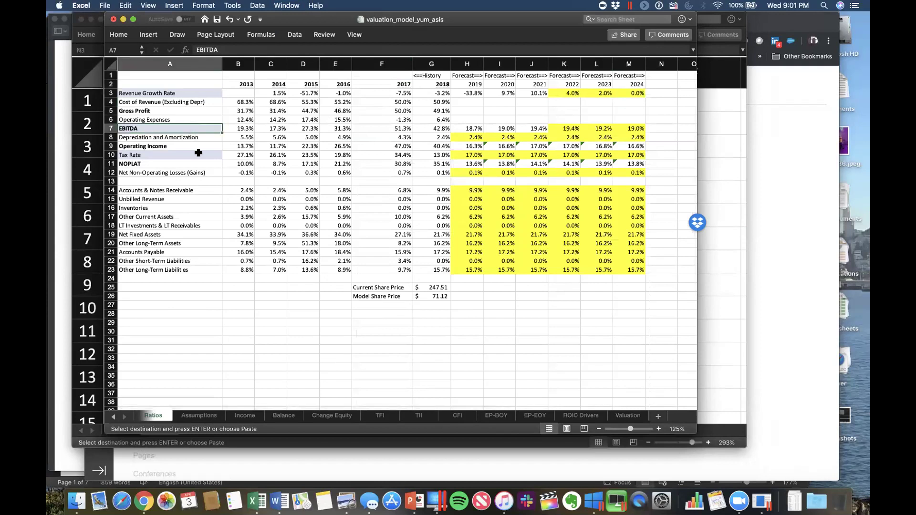
click(192, 156)
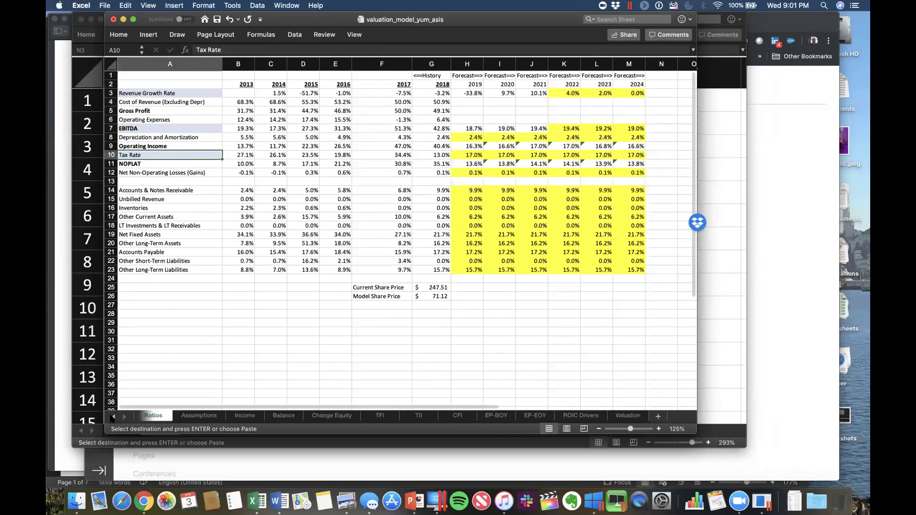
View the Assumptions sheet and inspect the CV g, Operating Cash % of Revenue and WACC inputs
click(113, 416)
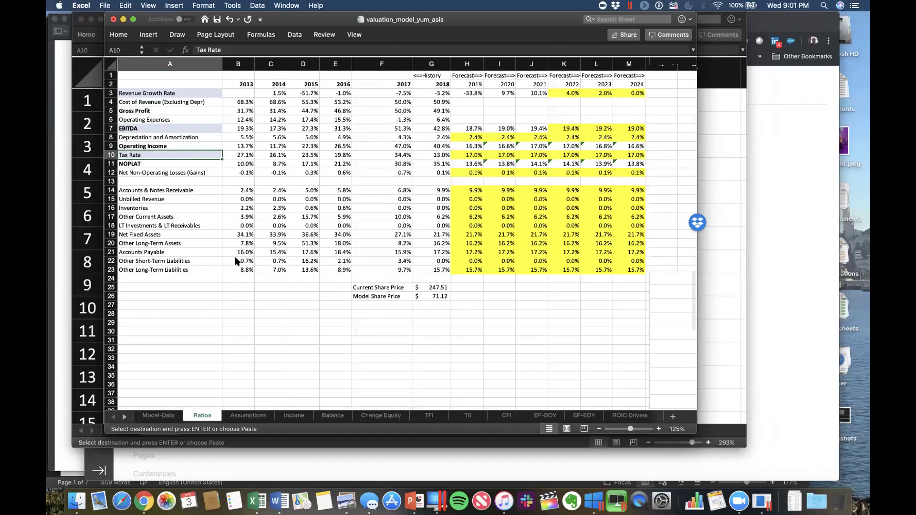
key(ctrl+Page_Down)
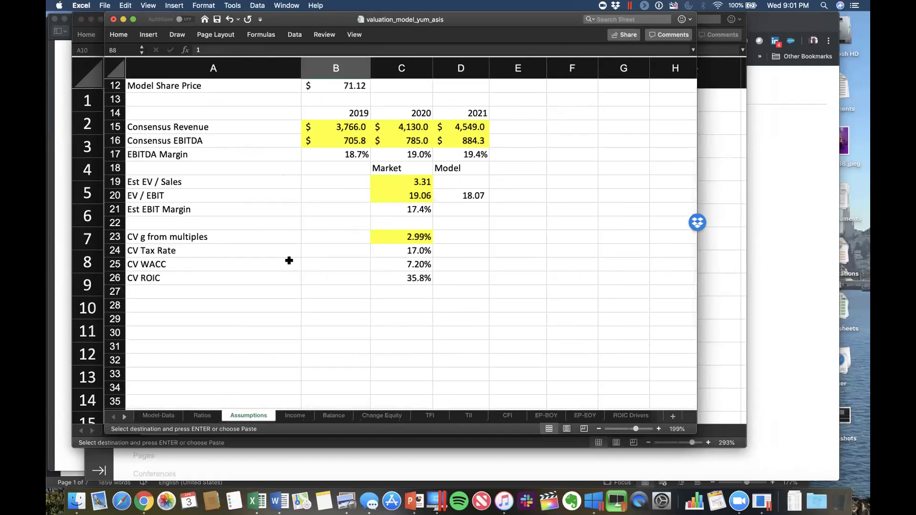
scroll(288, 258, up, 5)
click(339, 167)
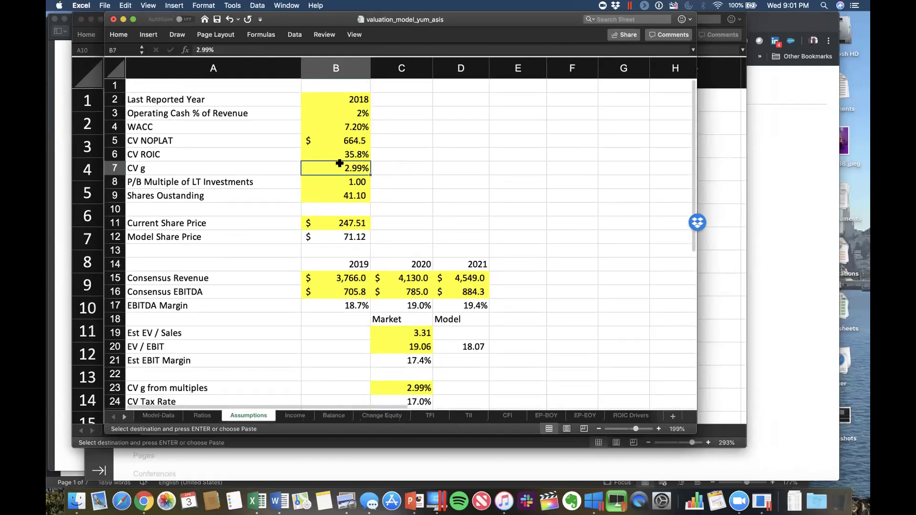
click(357, 114)
click(346, 128)
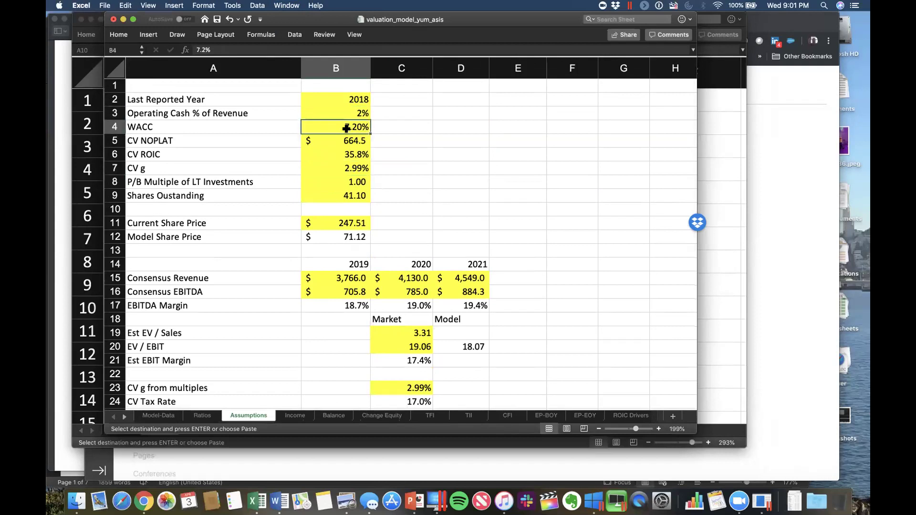